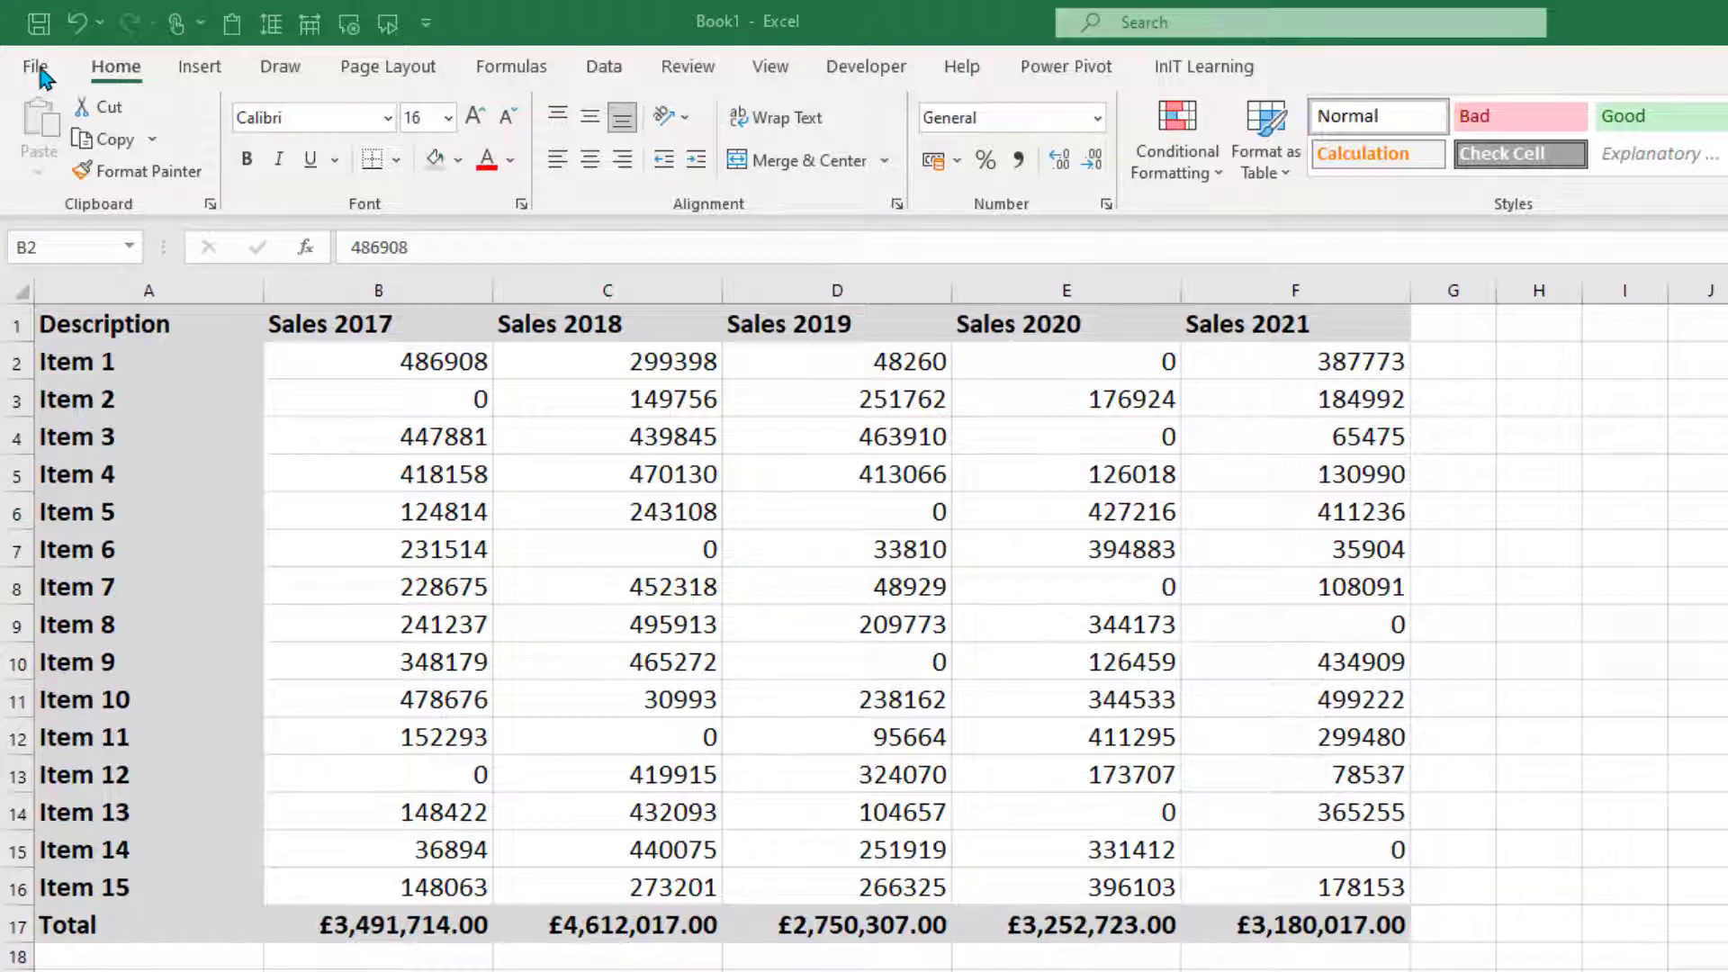
# Select sales figures B2:F16 and turn off 'Show a zero in cells that have zero value' for Sheet1
pyautogui.hotkey('ctrl', 'shift', 'Down')
pyautogui.hotkey('ctrl', 'shift', 'Right')
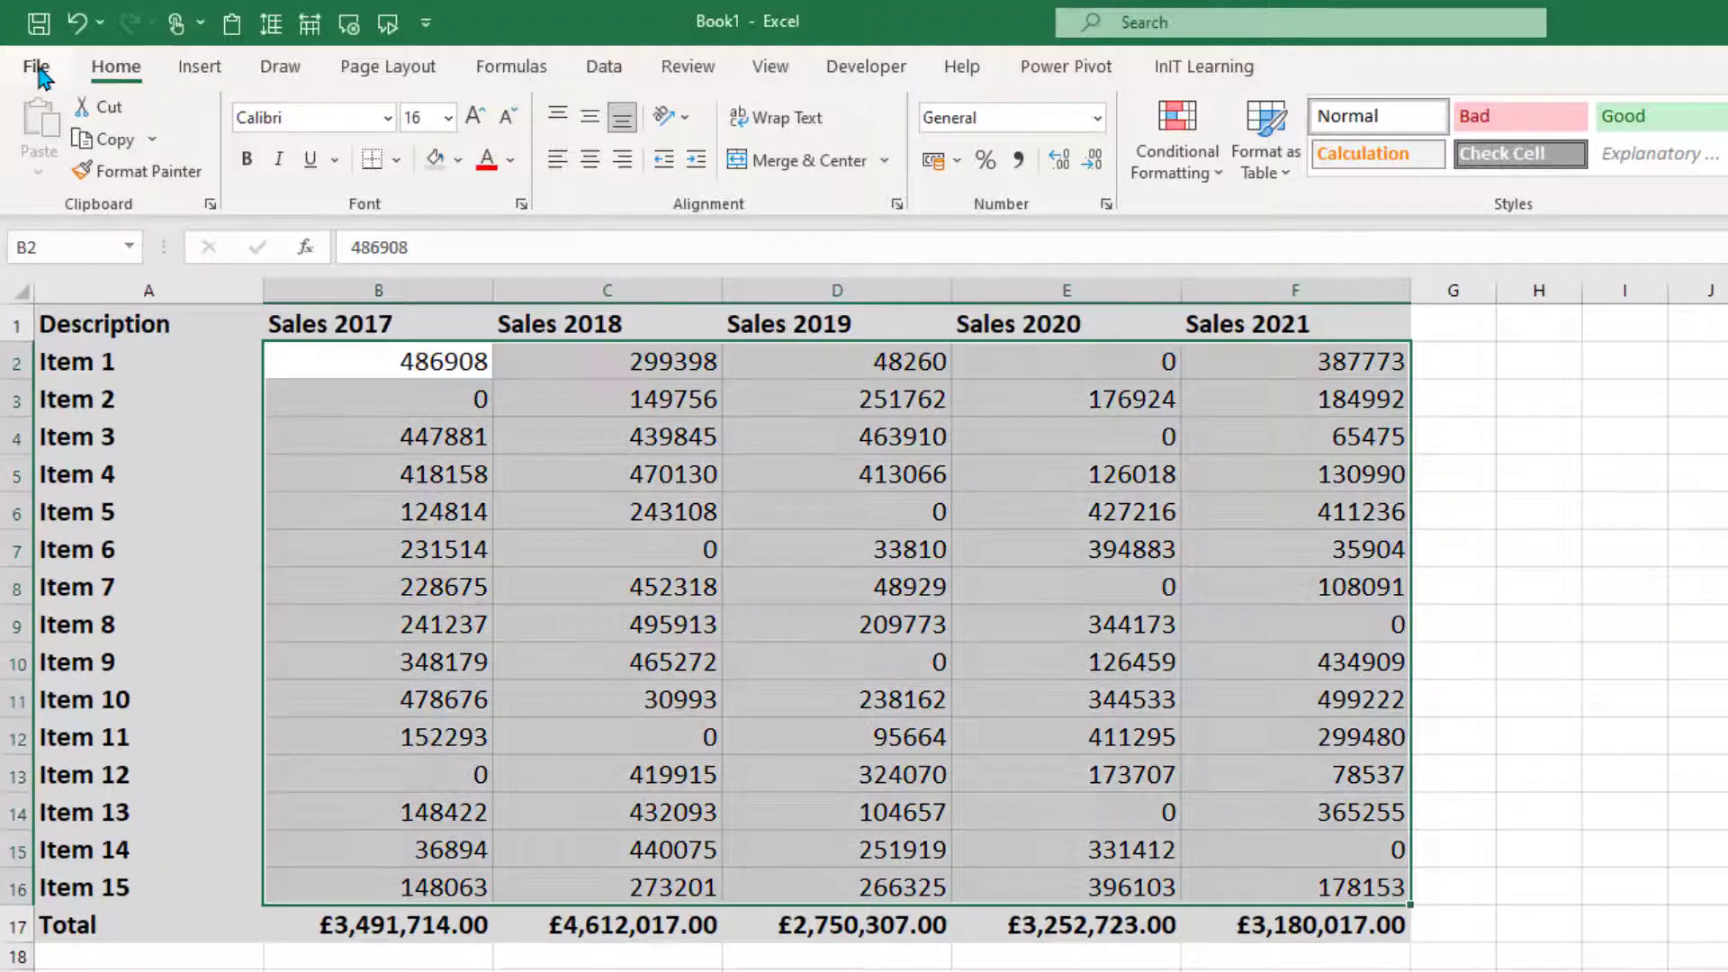
pyautogui.click(38, 69)
pyautogui.scroll(-5, 154, 548)
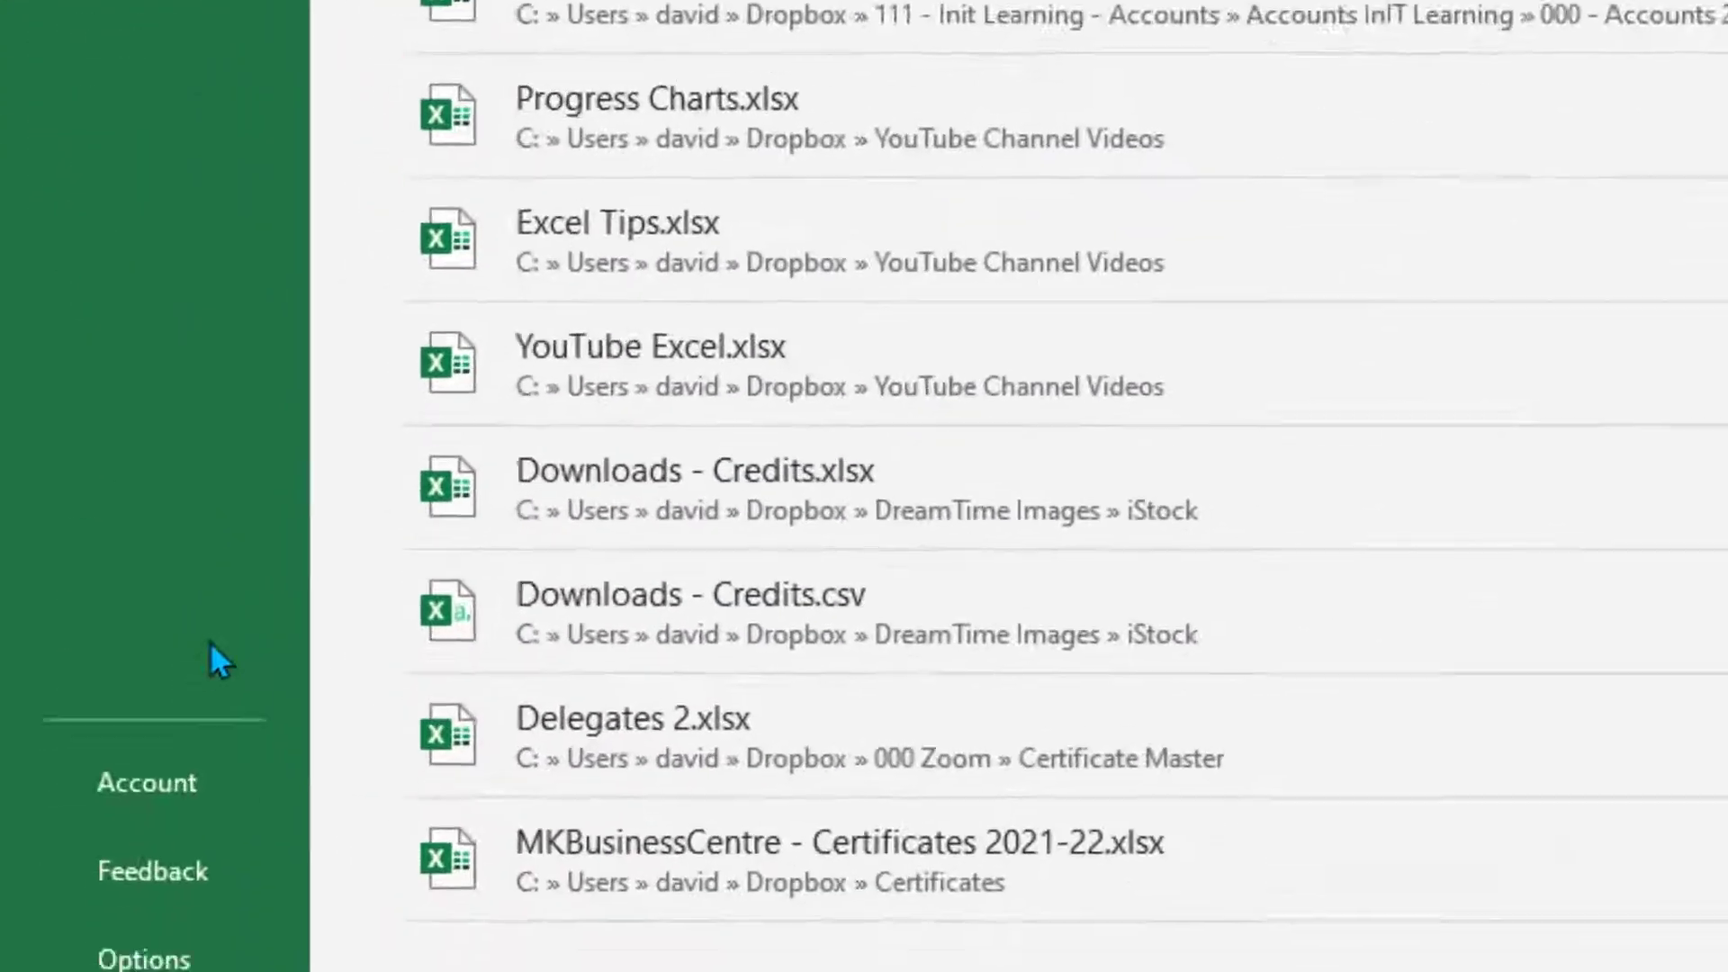
pyautogui.click(154, 887)
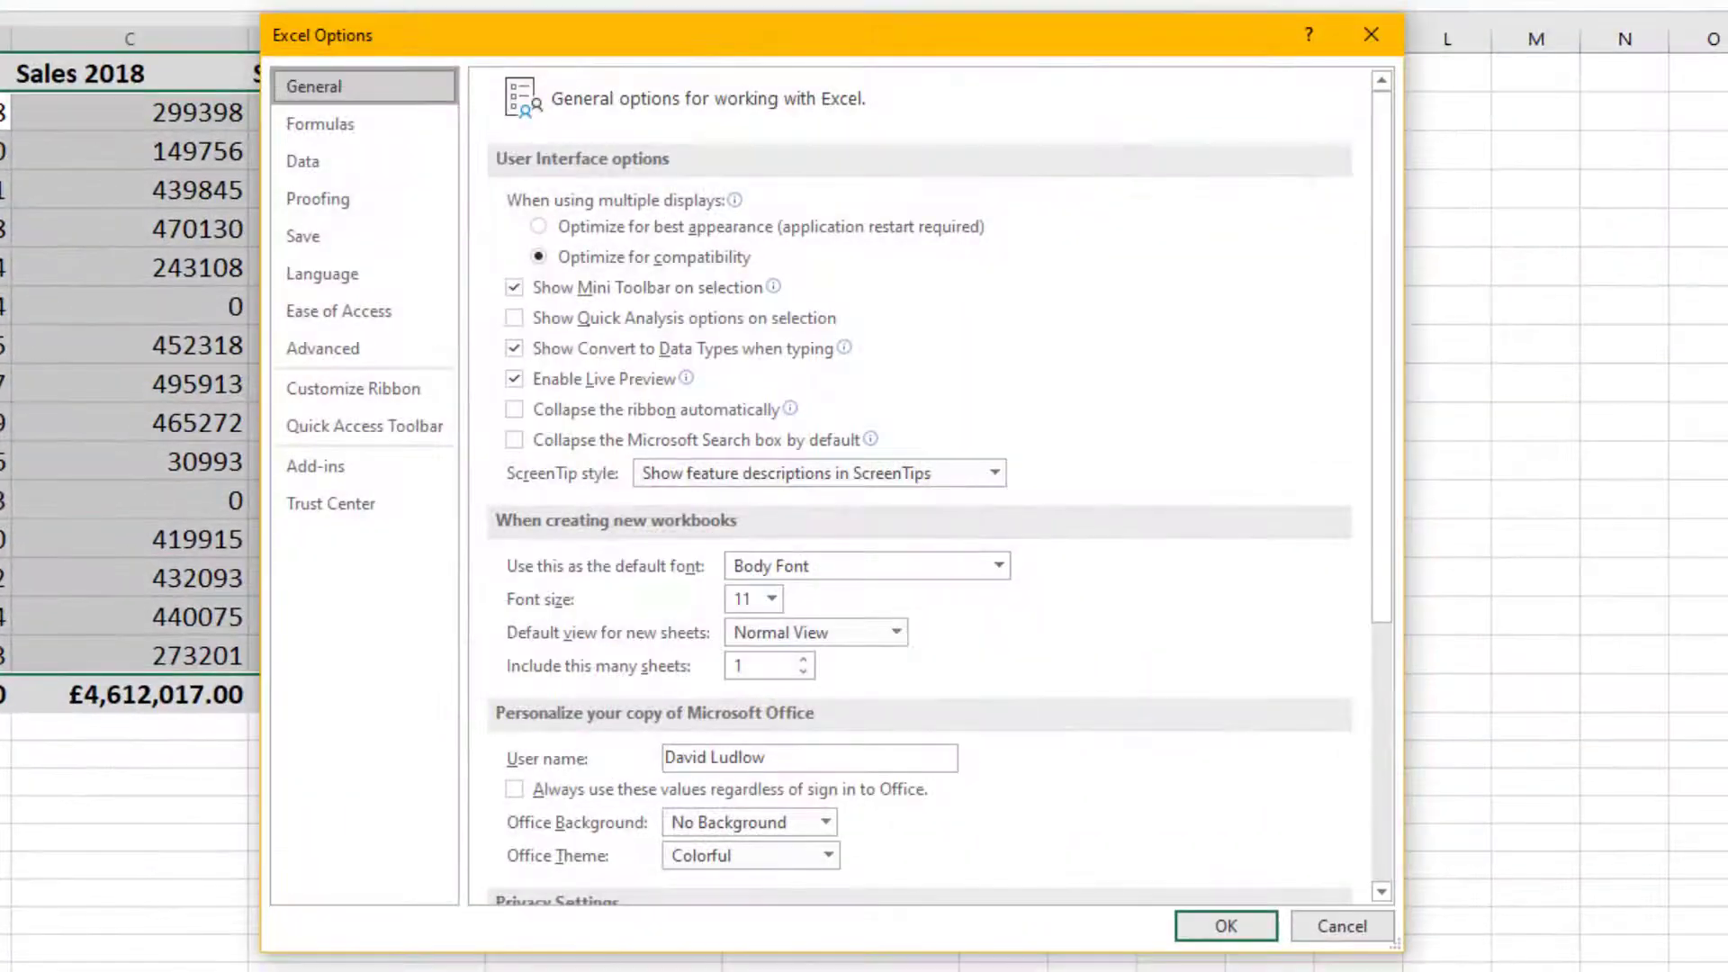
pyautogui.click(371, 356)
pyautogui.moveTo(1377, 169); pyautogui.dragTo(1385, 581)
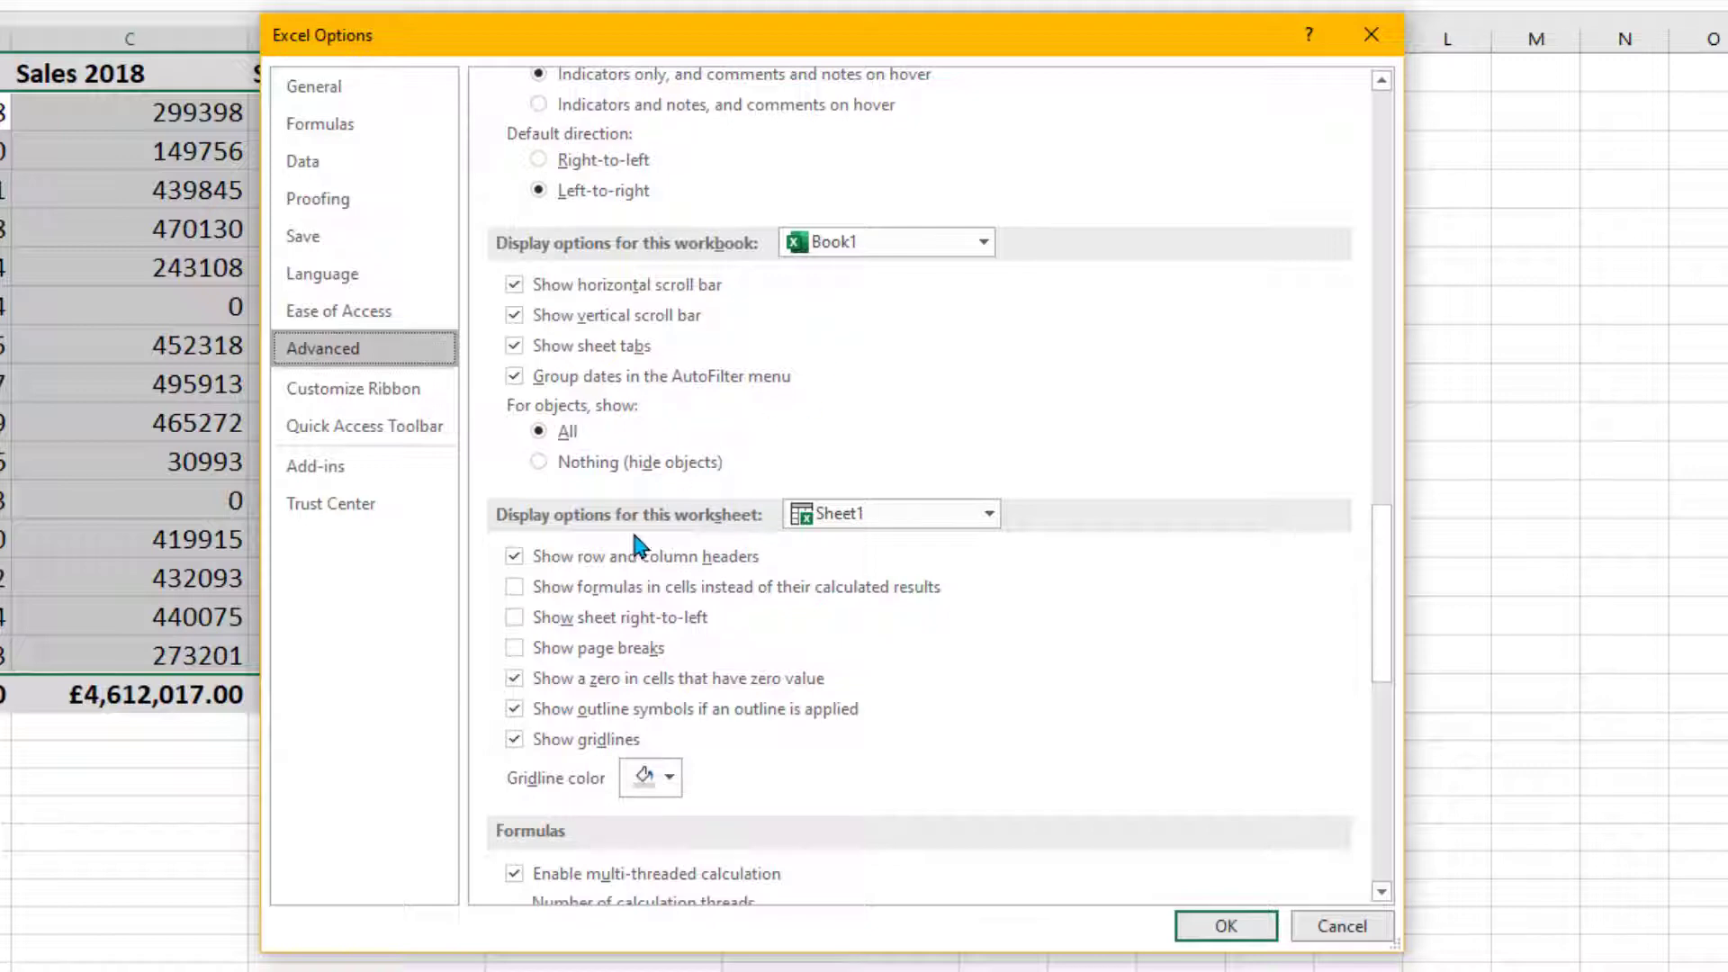
pyautogui.moveTo(1384, 530); pyautogui.dragTo(1385, 585)
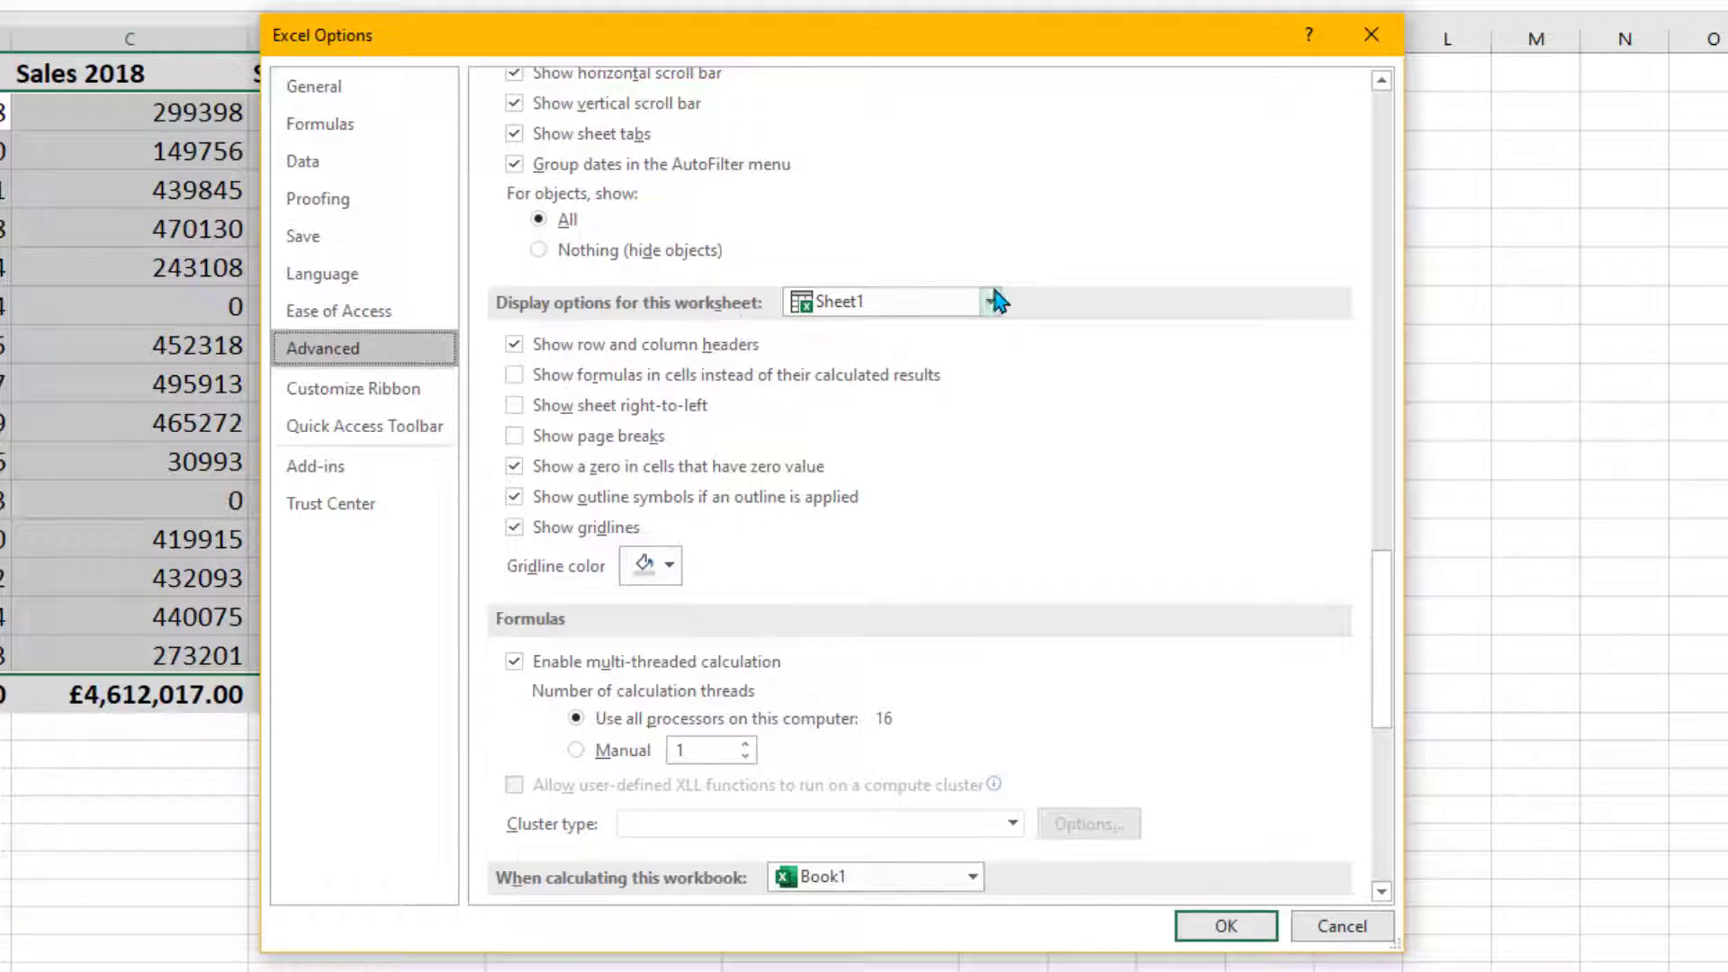
pyautogui.click(989, 304)
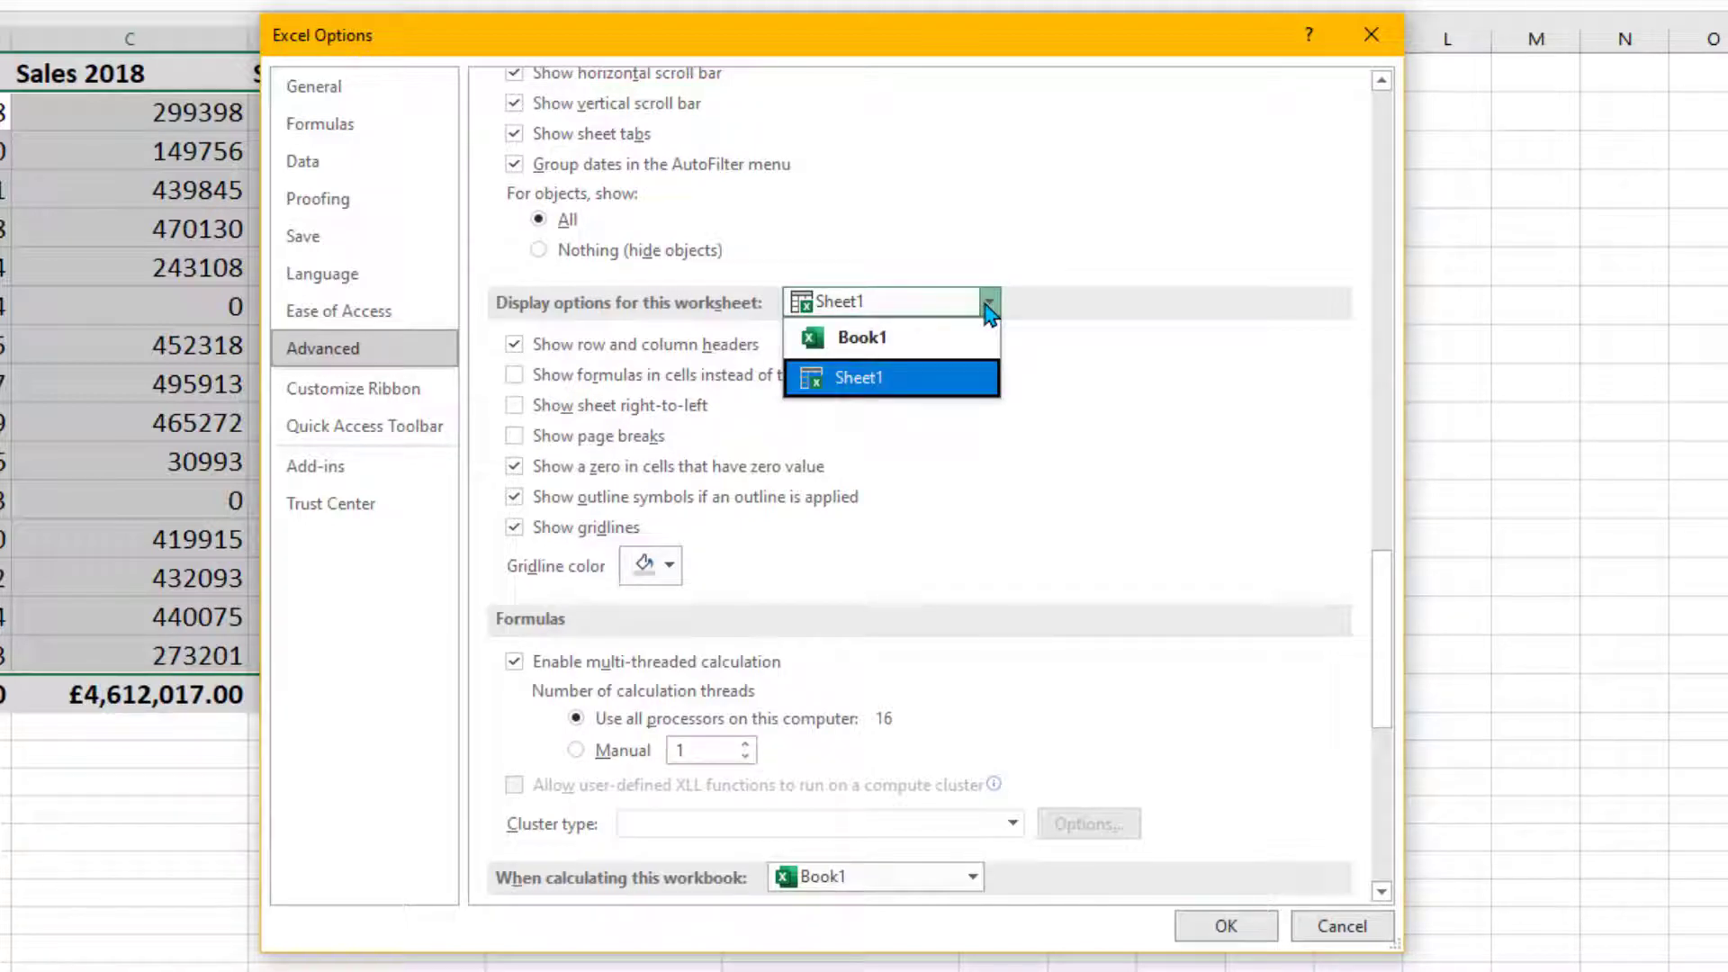
pyautogui.click(988, 308)
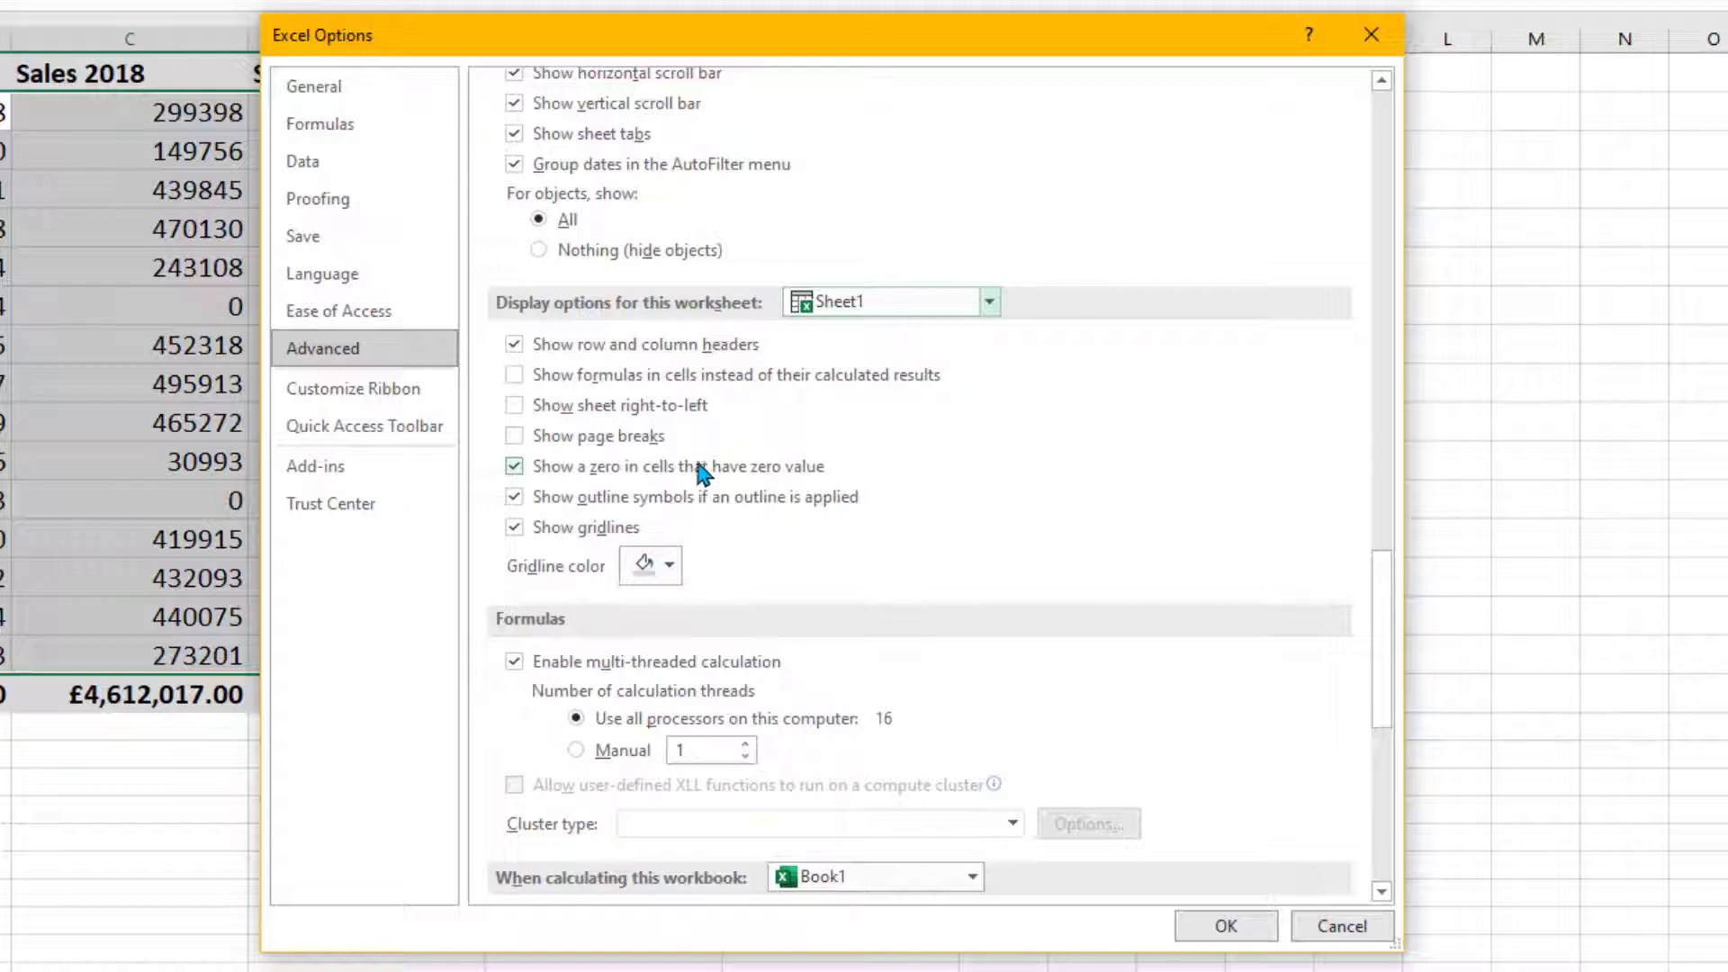
pyautogui.click(513, 469)
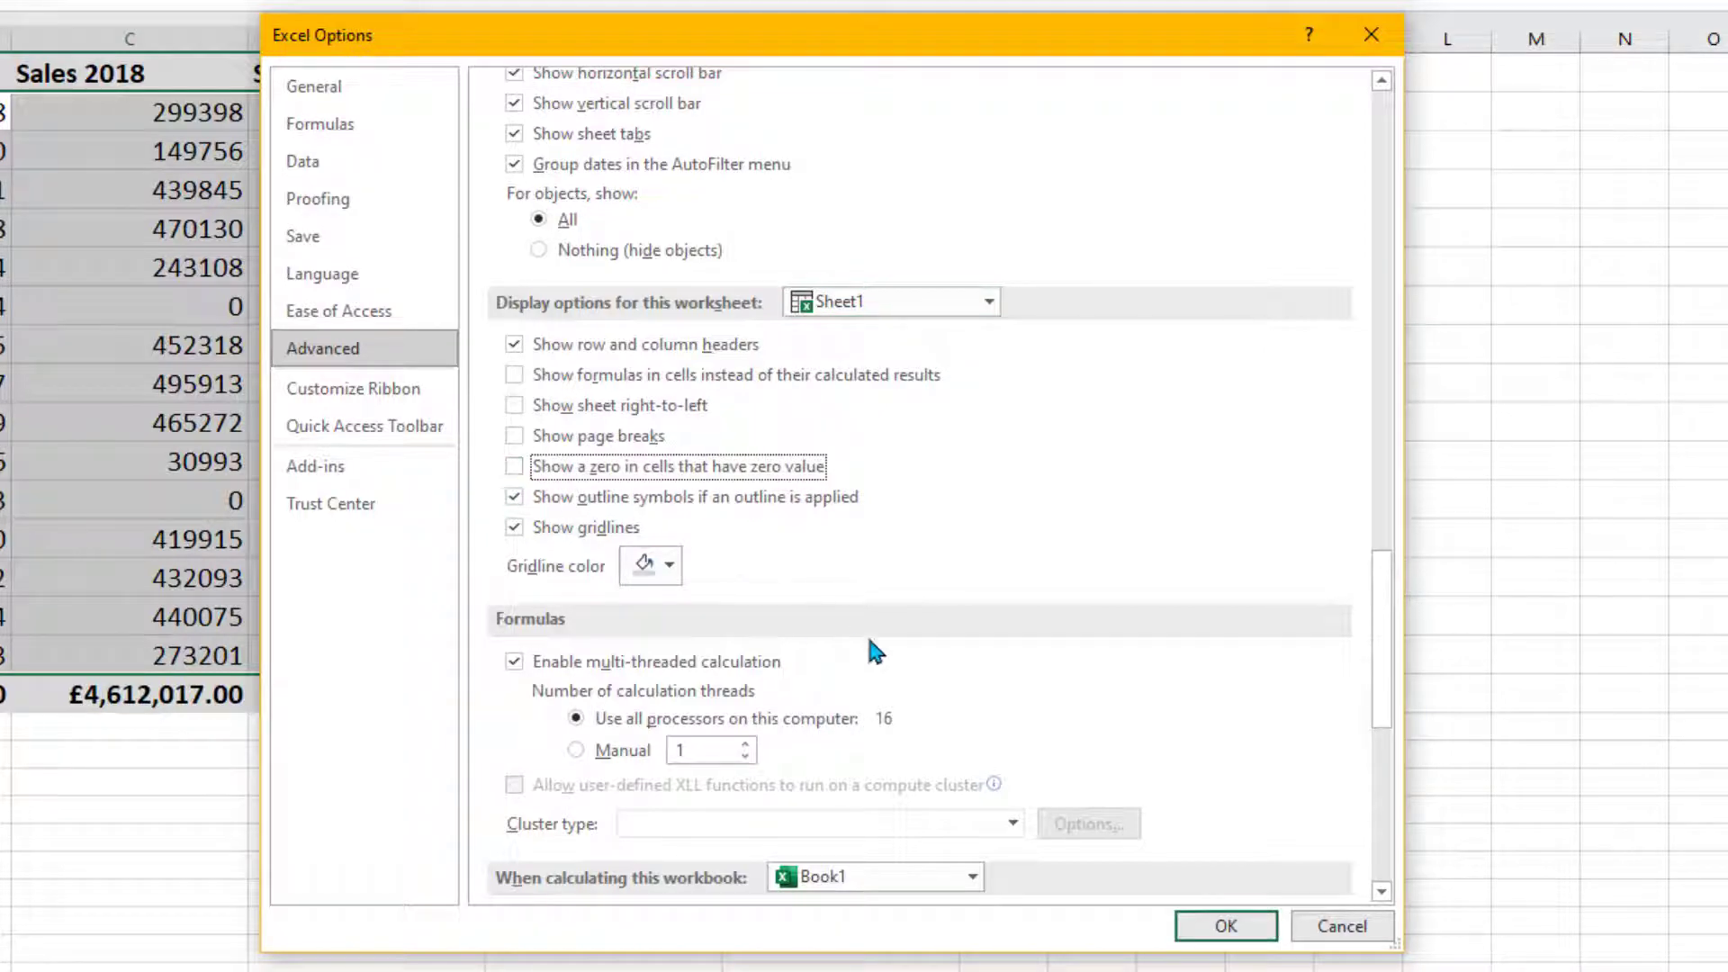
pyautogui.click(1224, 925)
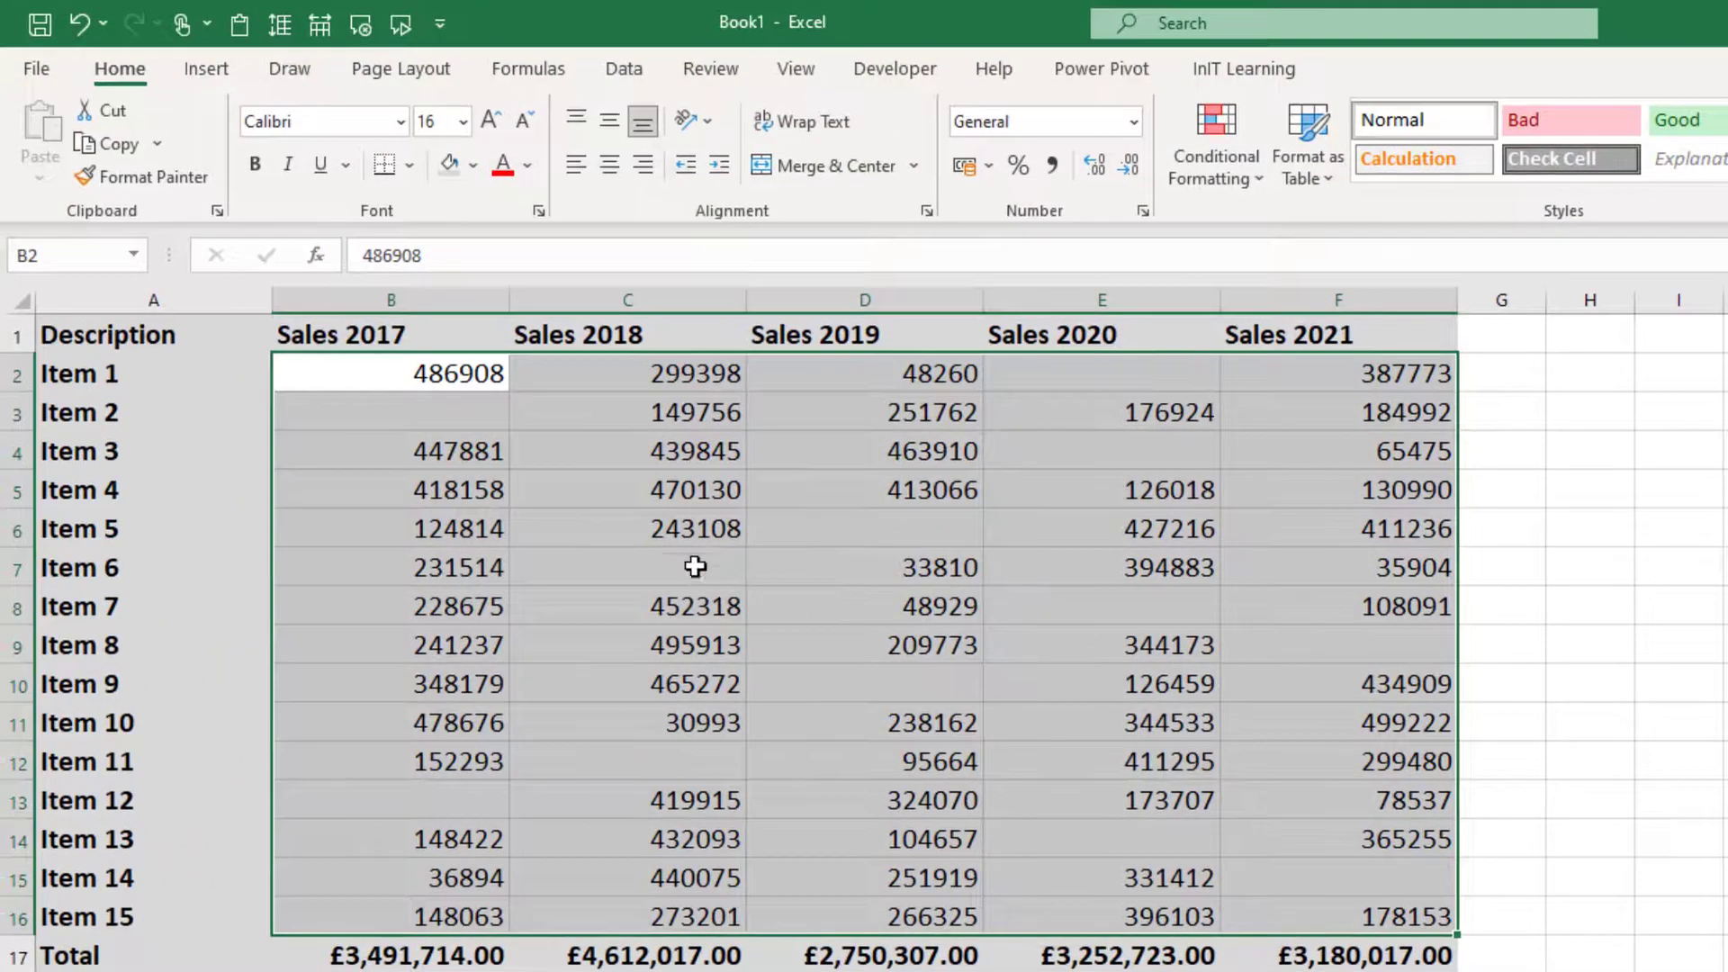
pyautogui.click(355, 387)
pyautogui.click(895, 683)
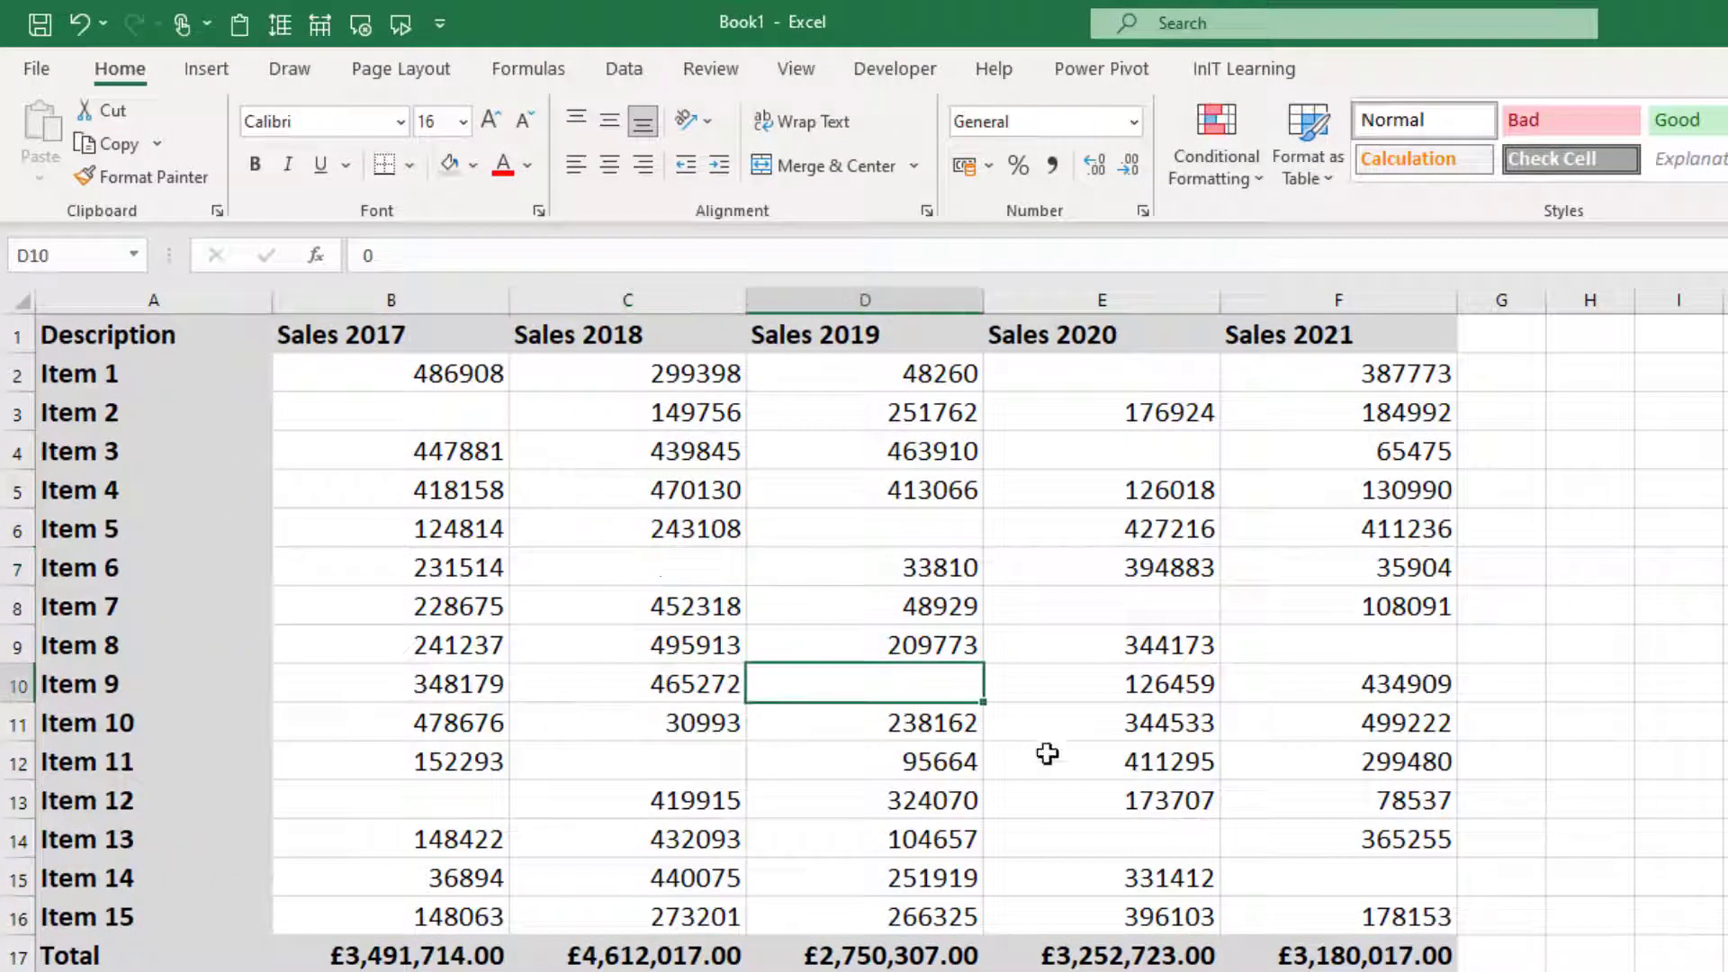
pyautogui.click(1098, 844)
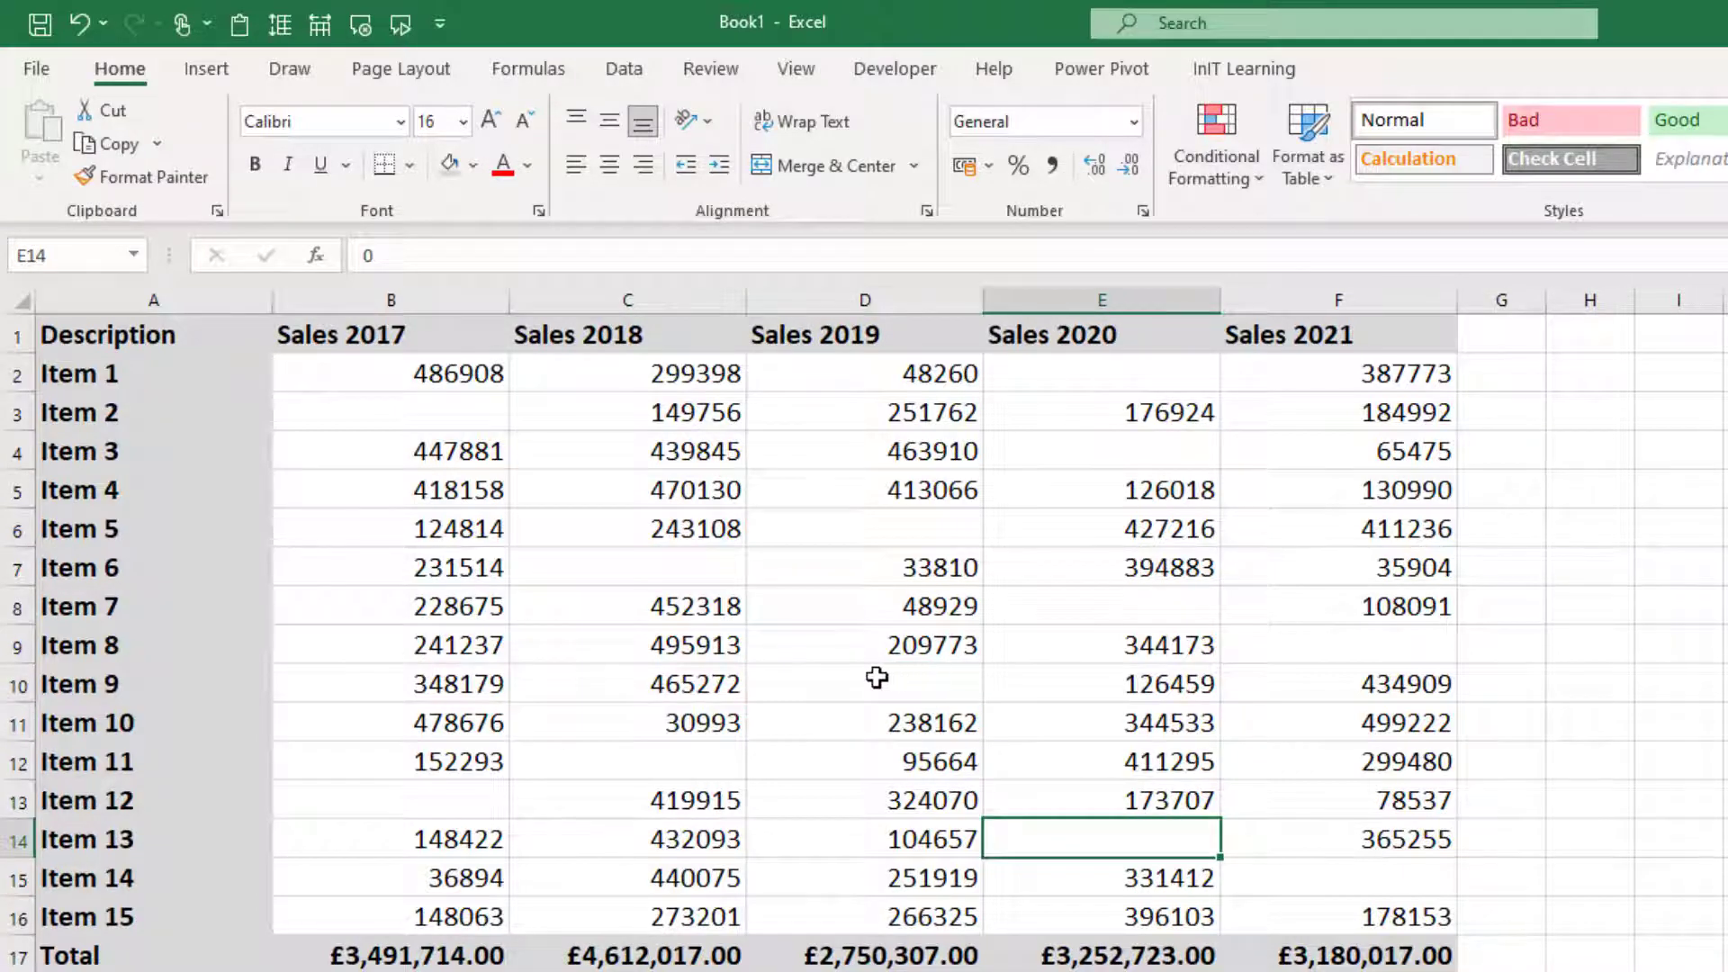
pyautogui.click(886, 683)
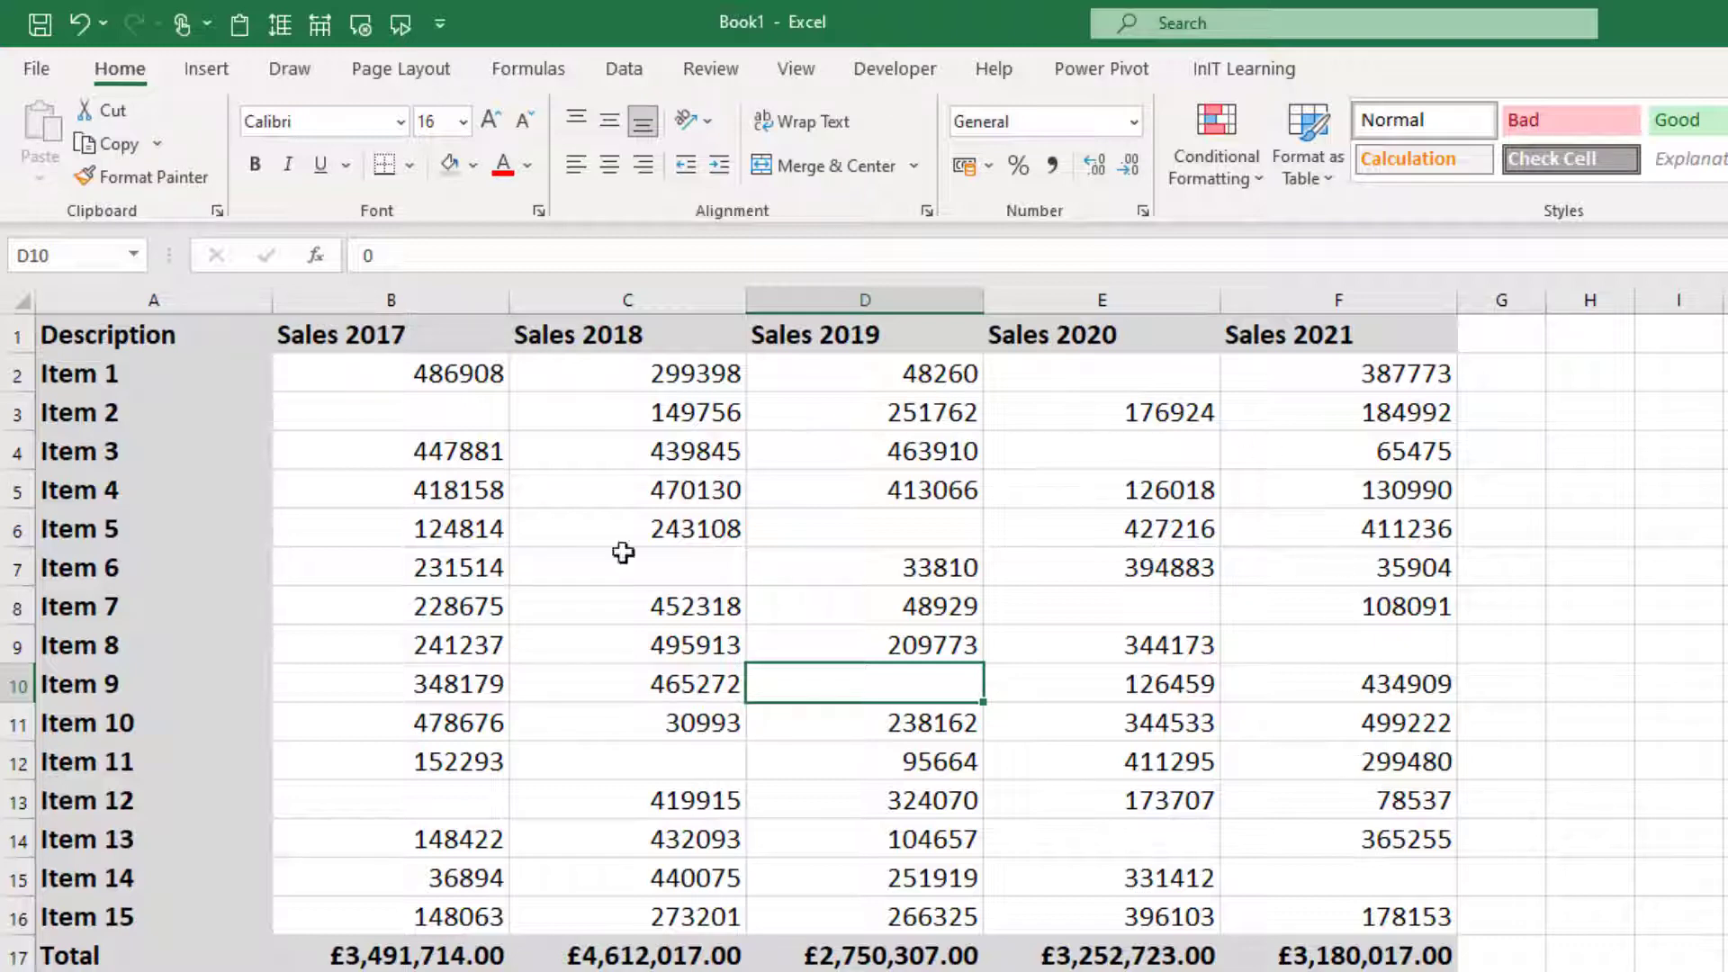
# Re-tick 'Show a zero in cells that have zero value' in Excel's Advanced options (Alt, F, T)
pyautogui.click(37, 70)
pyautogui.press('alt')
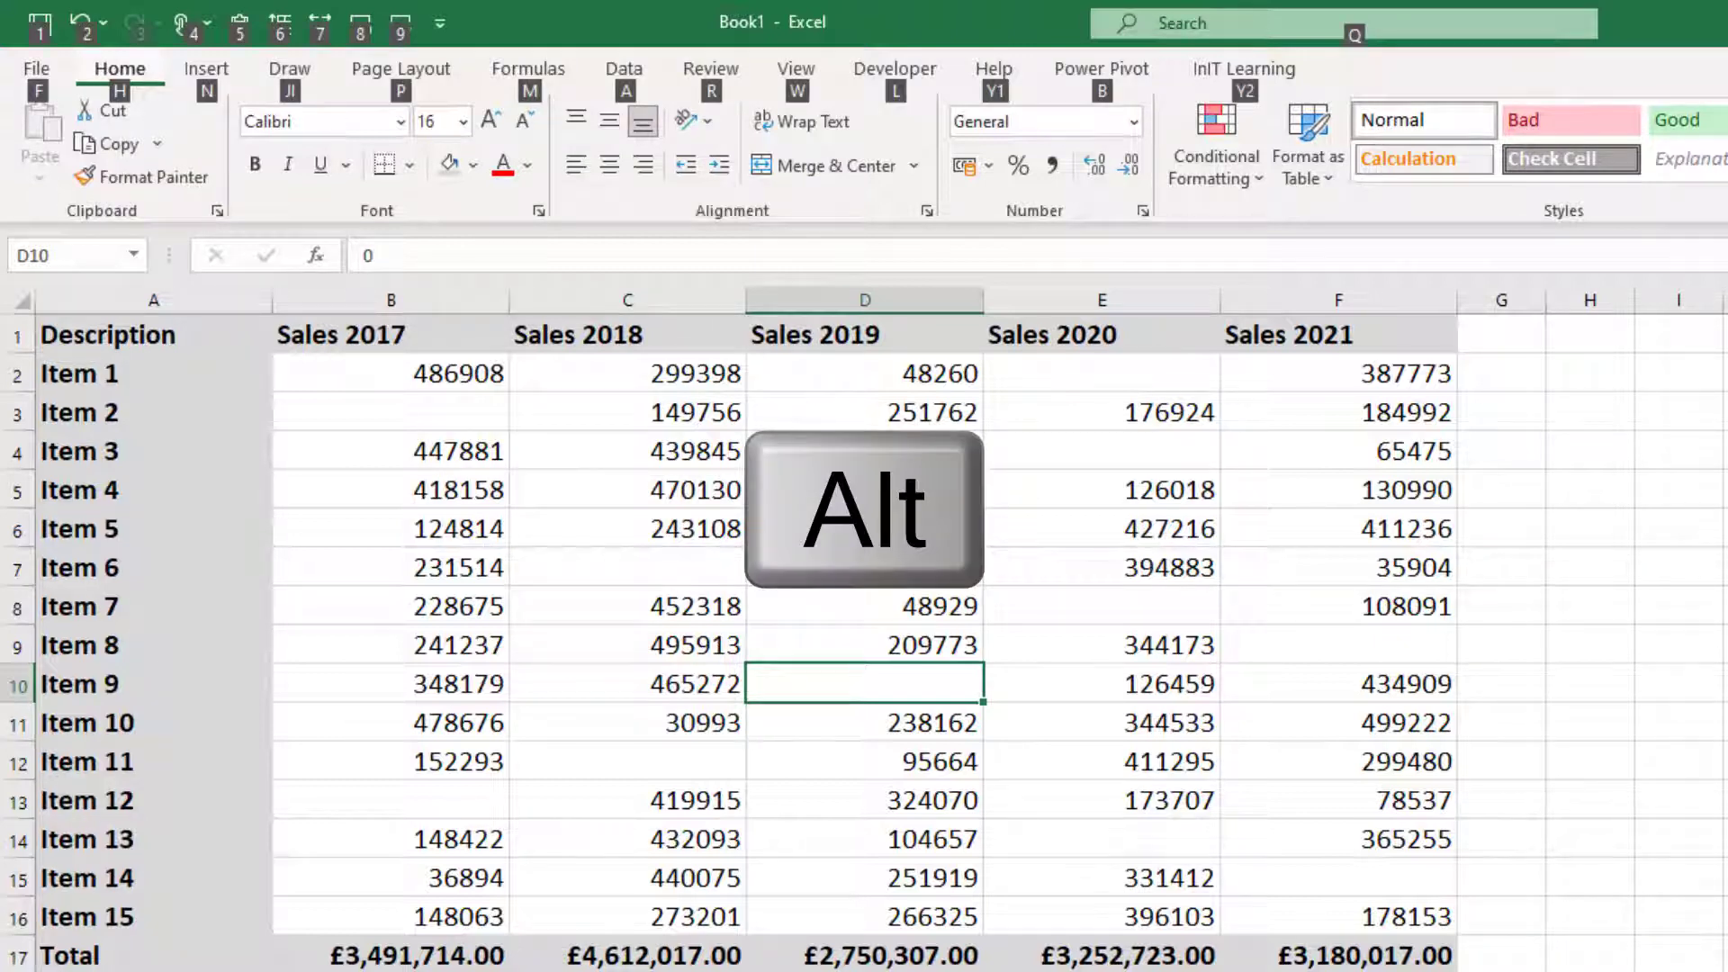
pyautogui.press('f')
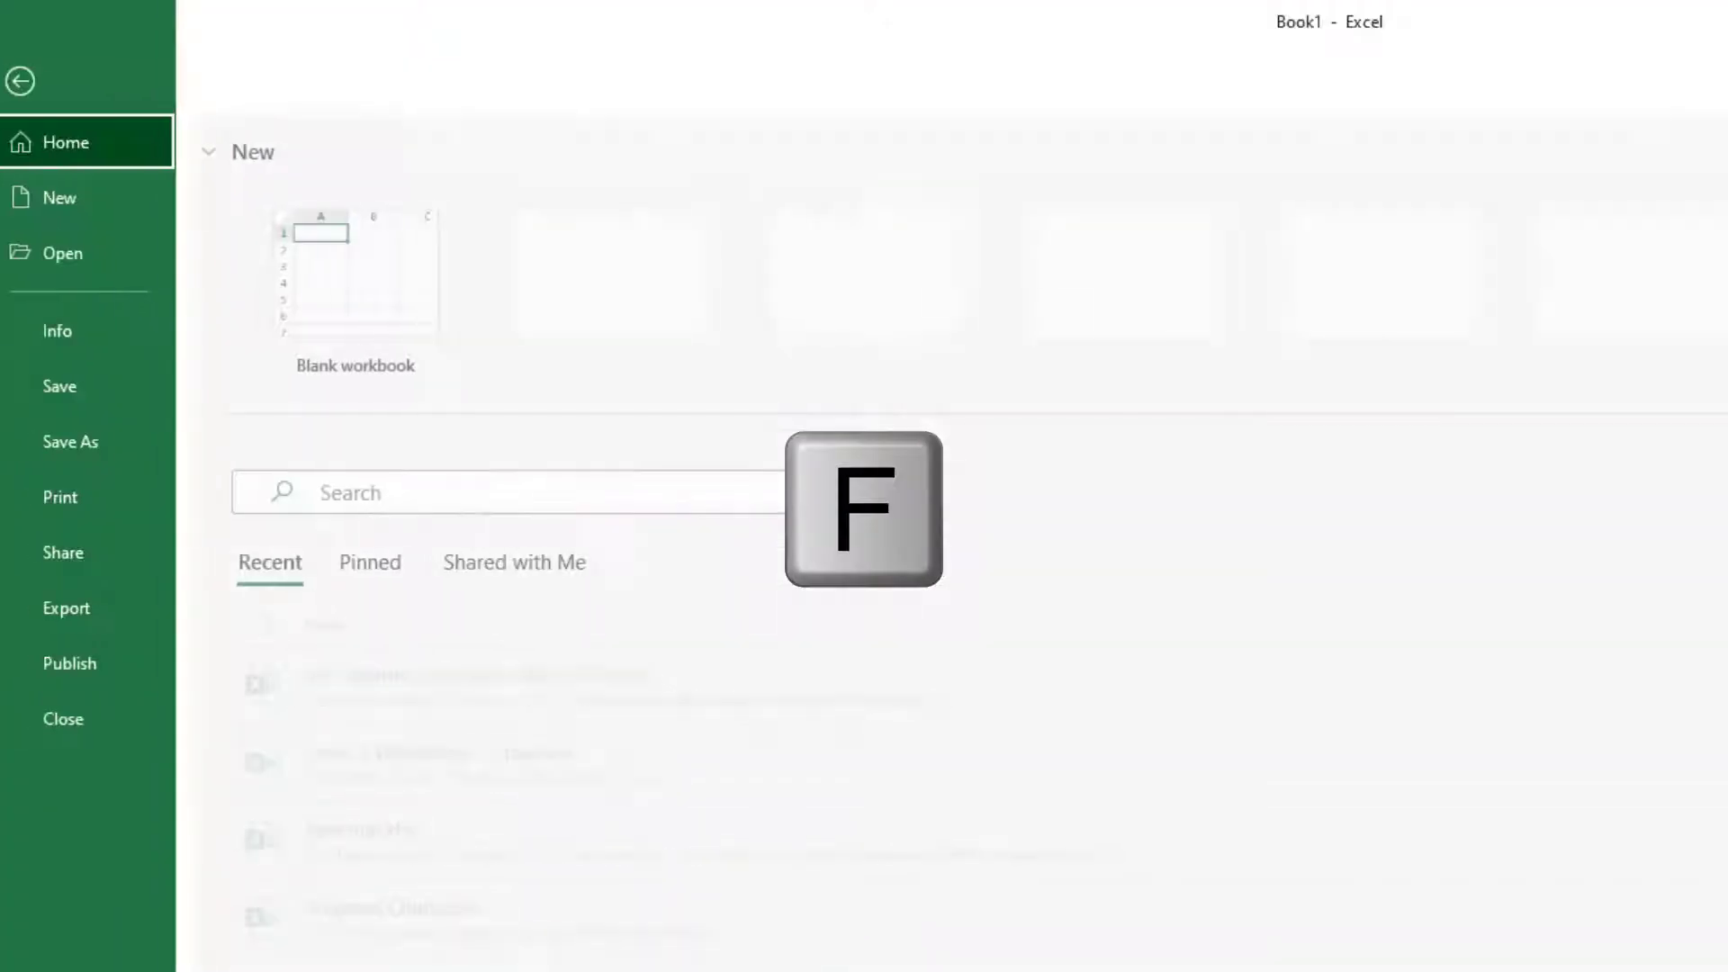
pyautogui.press('t')
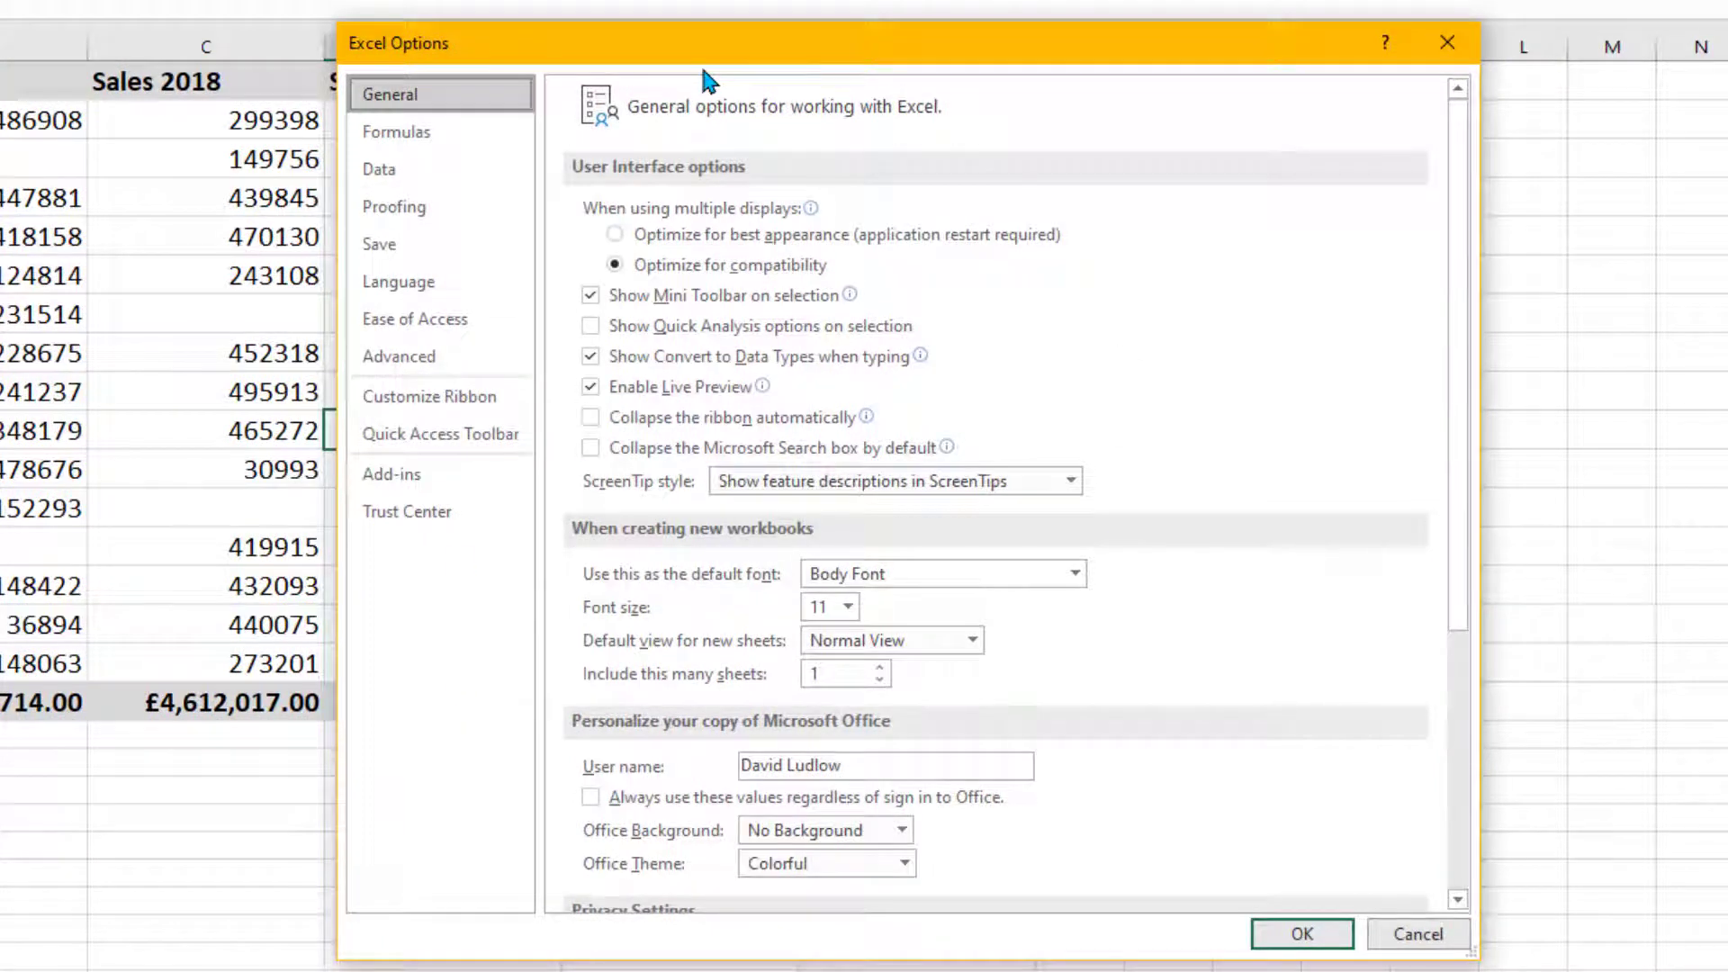
pyautogui.click(400, 369)
pyautogui.moveTo(1459, 213); pyautogui.dragTo(1355, 628)
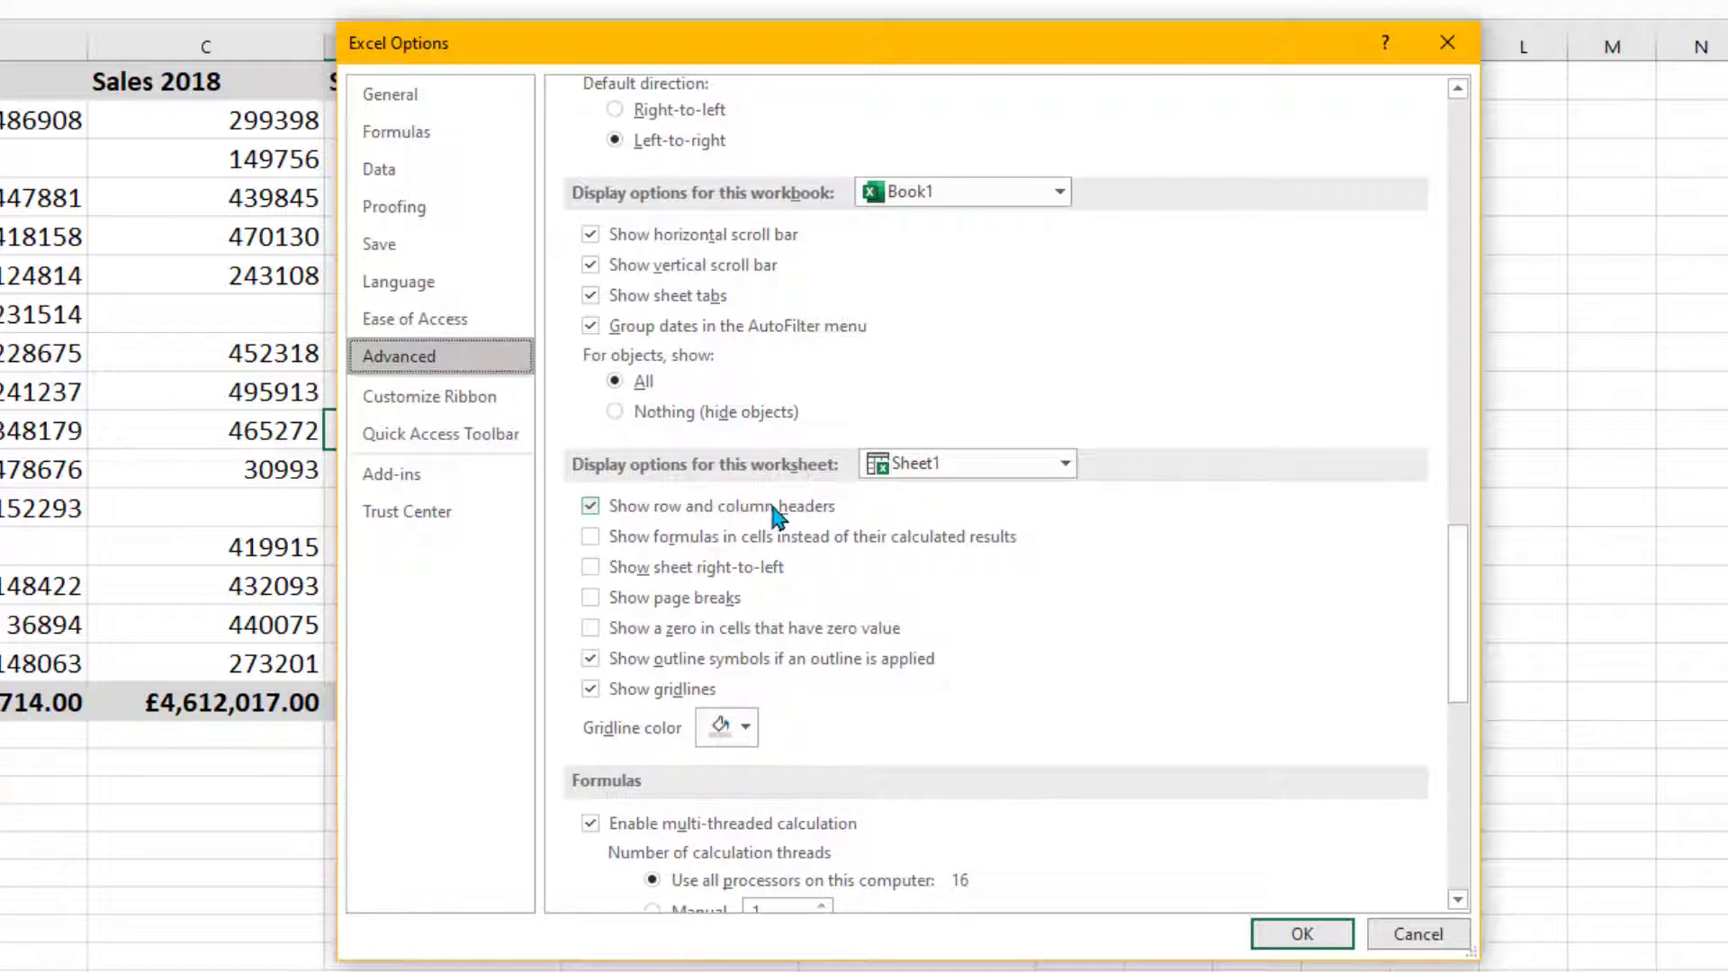
pyautogui.click(591, 629)
pyautogui.click(1305, 935)
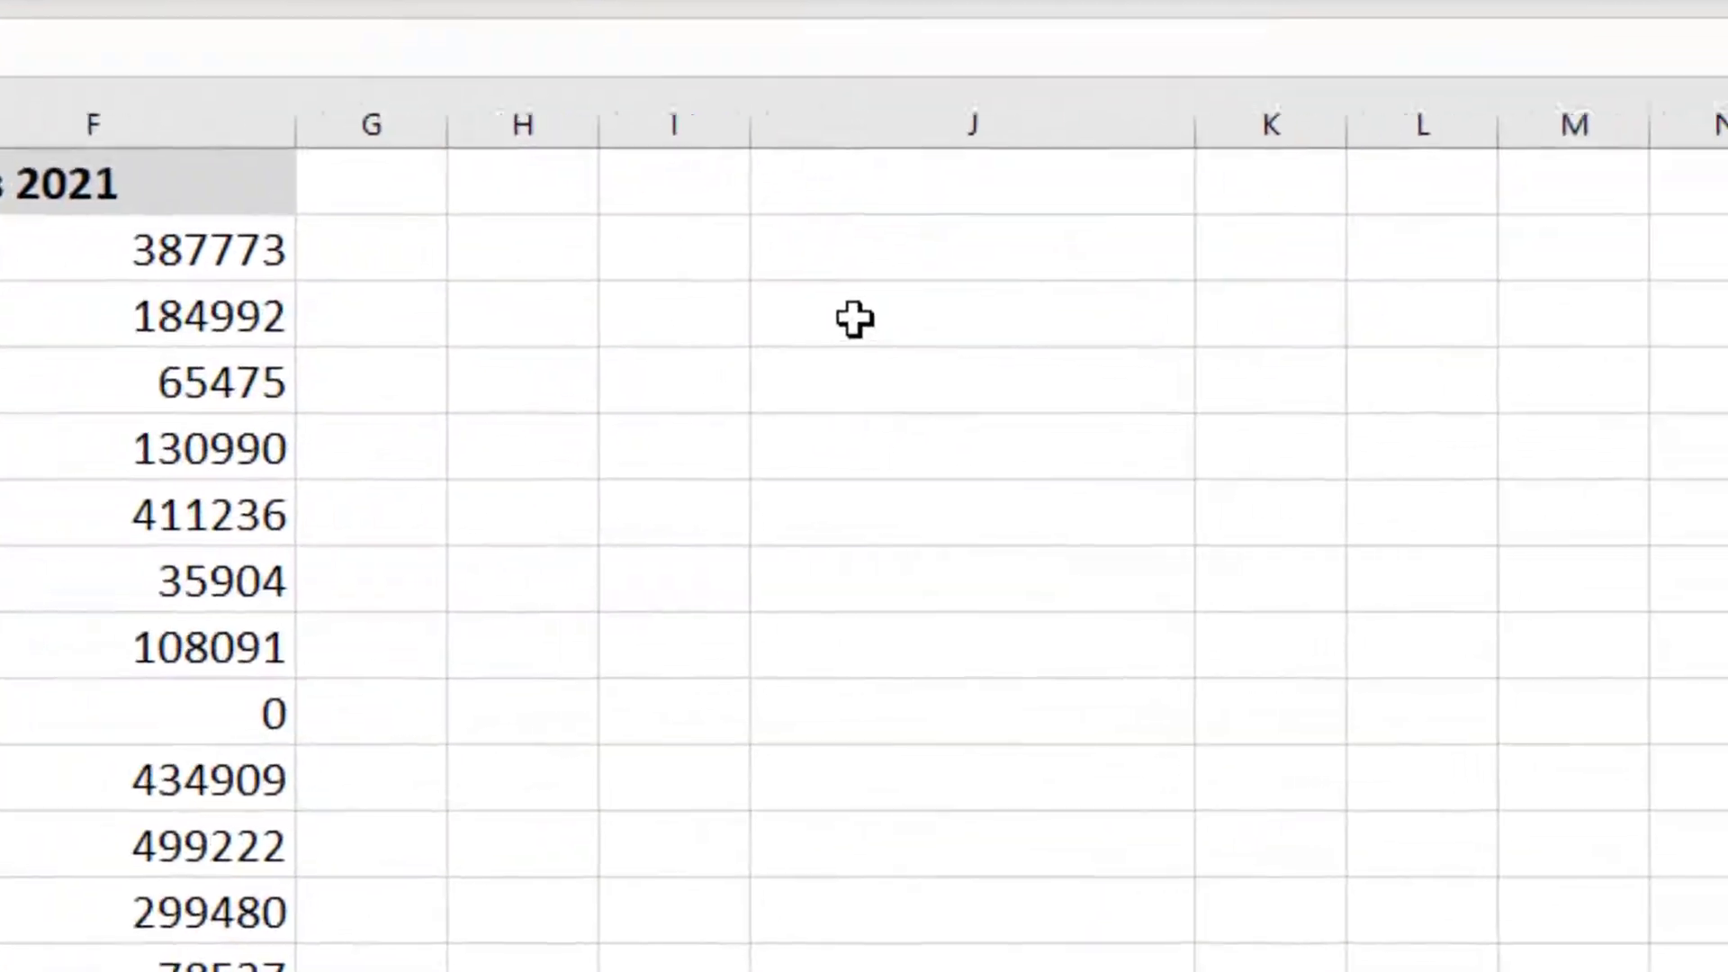
# Enter the labels Positive, Negative, Zero and Text down cells J3:J6
pyautogui.click(852, 320)
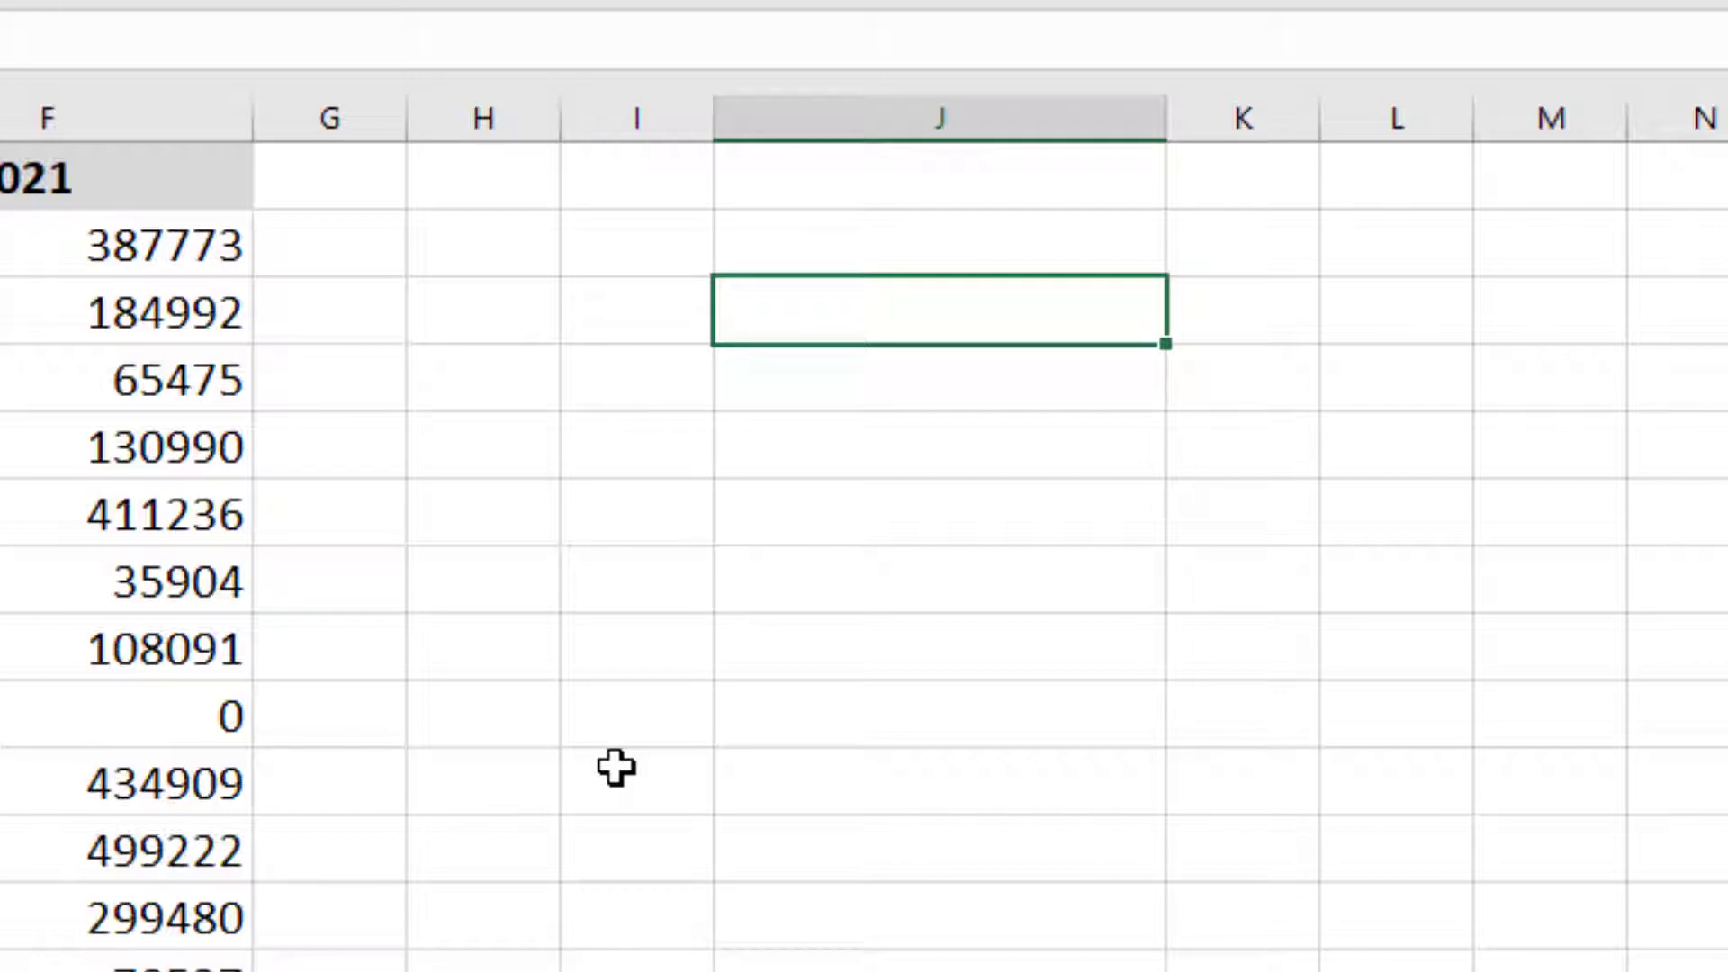
pyautogui.write('Positive')
pyautogui.press('Return')
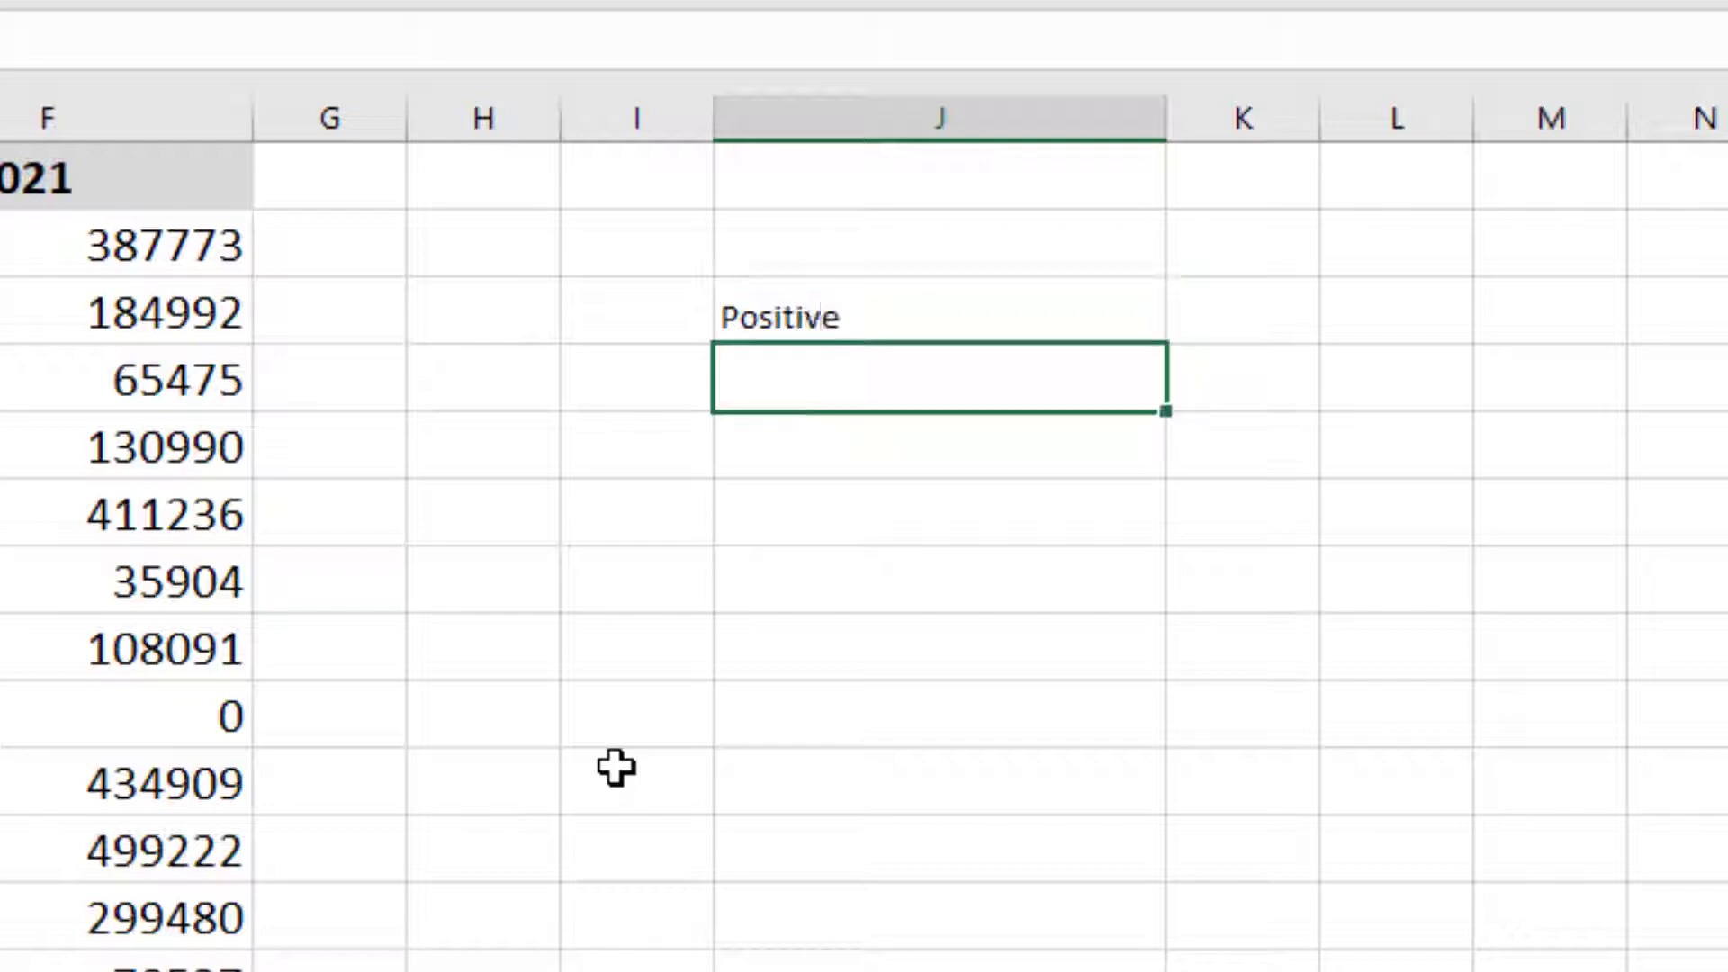
pyautogui.write('Neg')
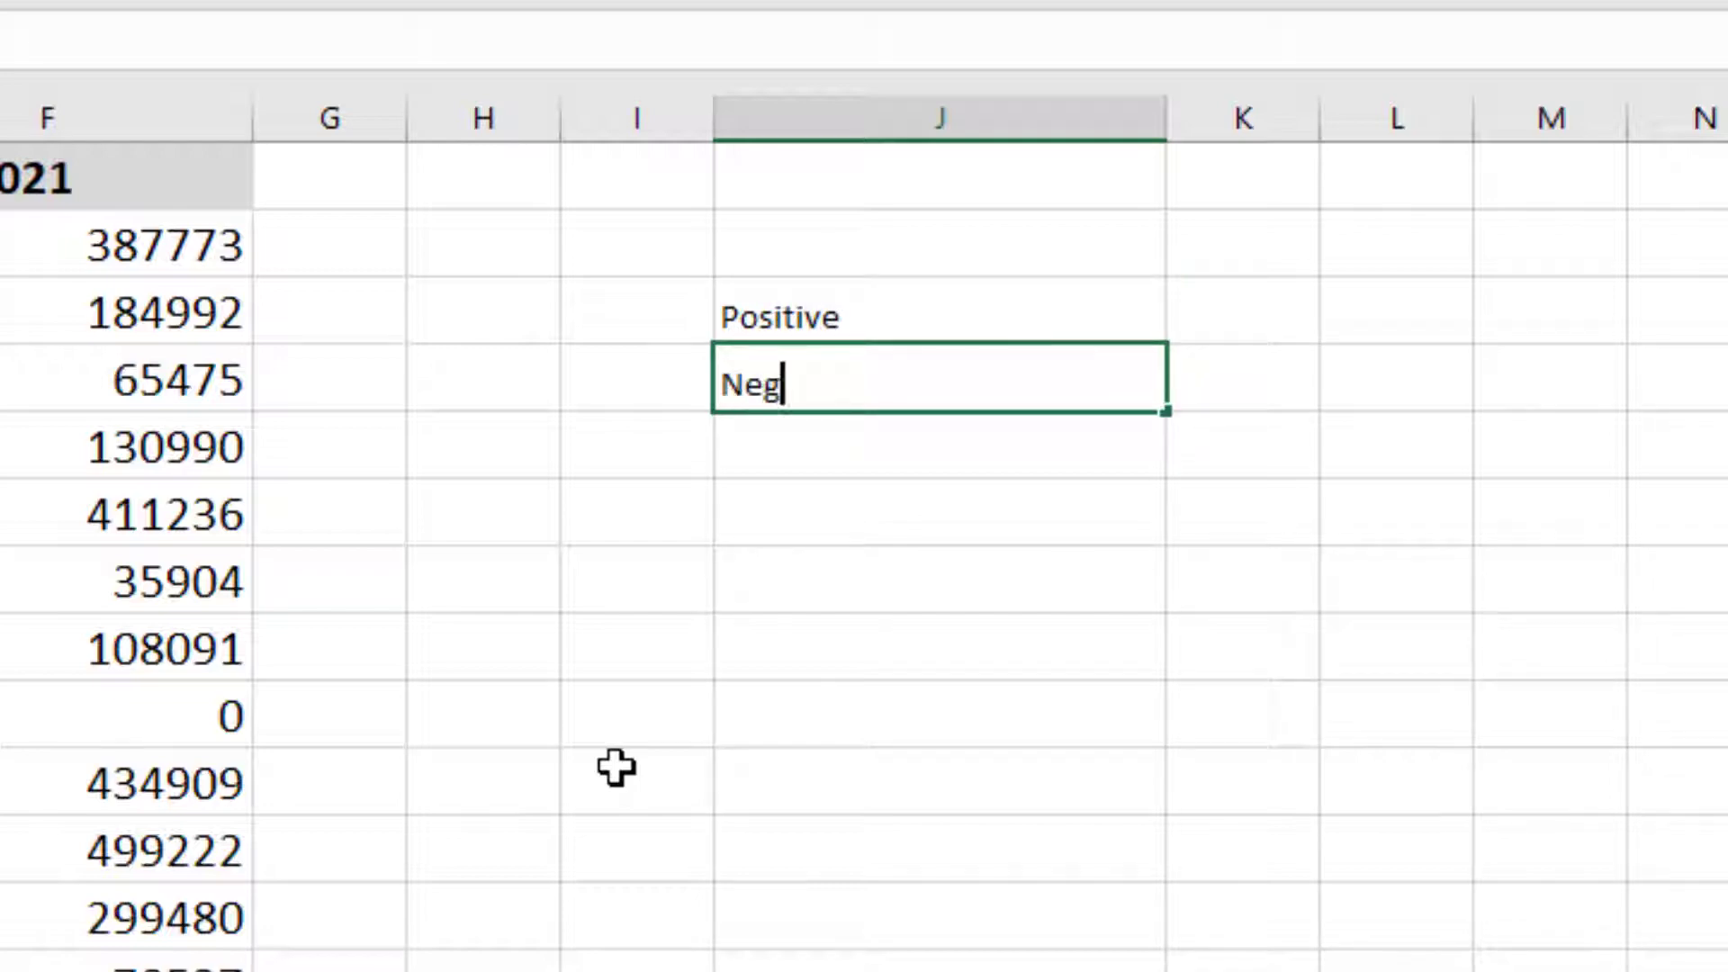
pyautogui.write('ative')
pyautogui.press('Return')
pyautogui.write('Z')
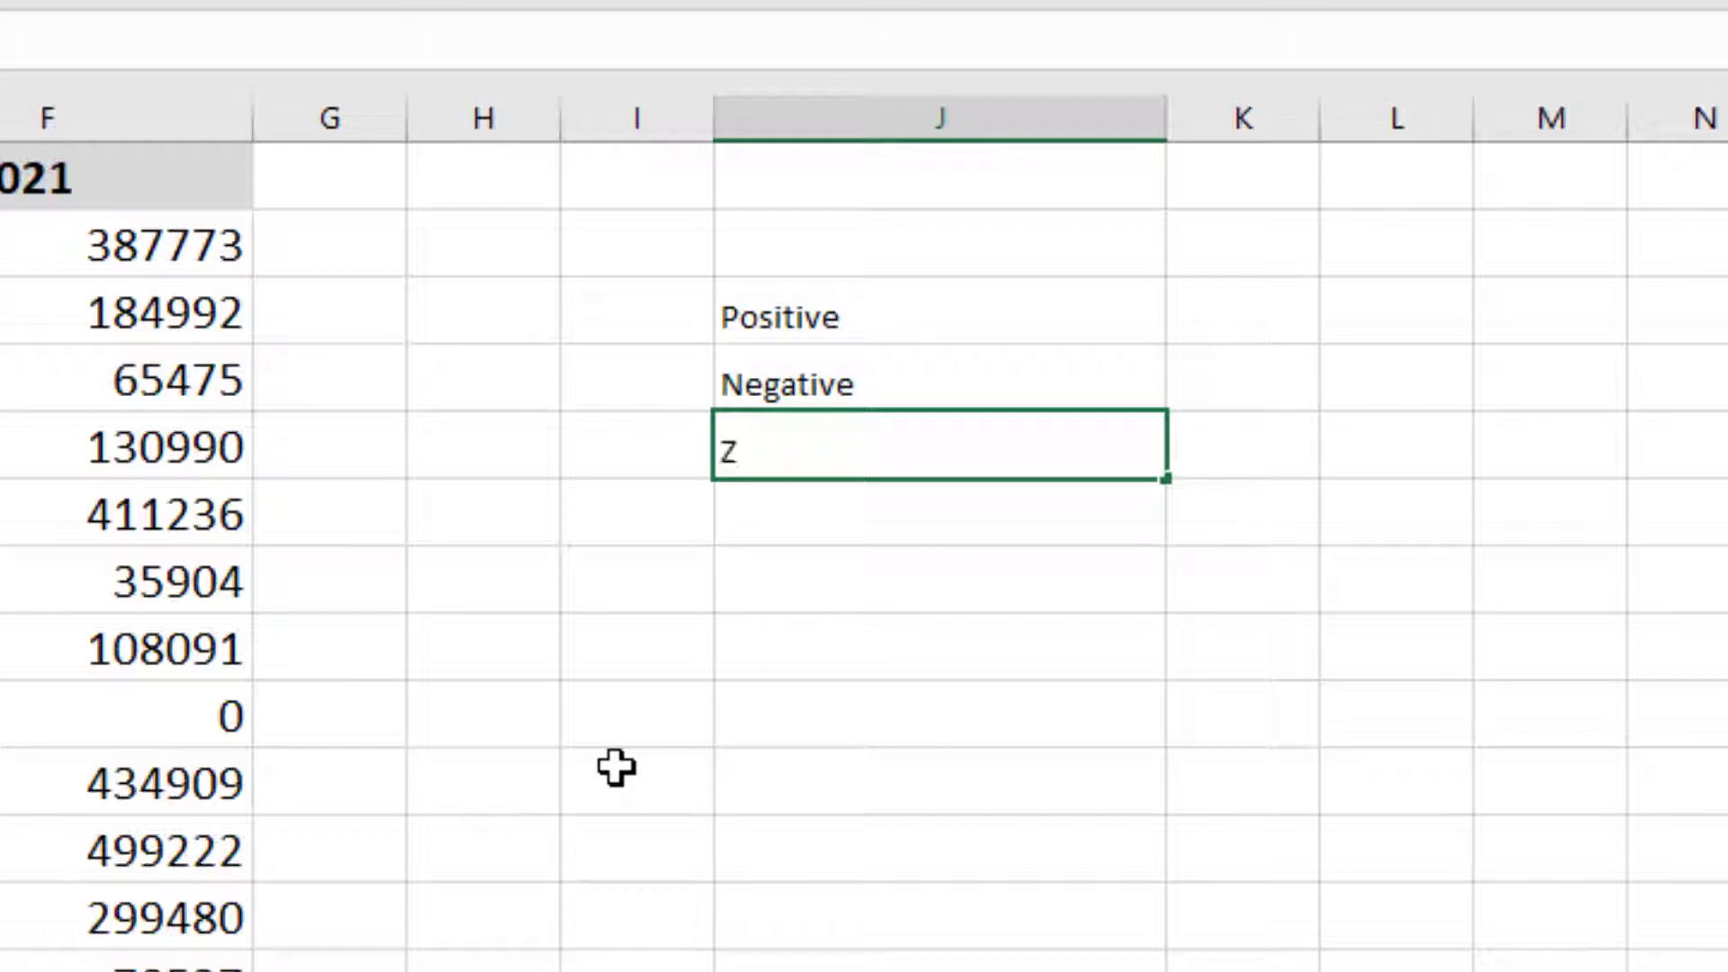
pyautogui.write('rro')
pyautogui.press('Return')
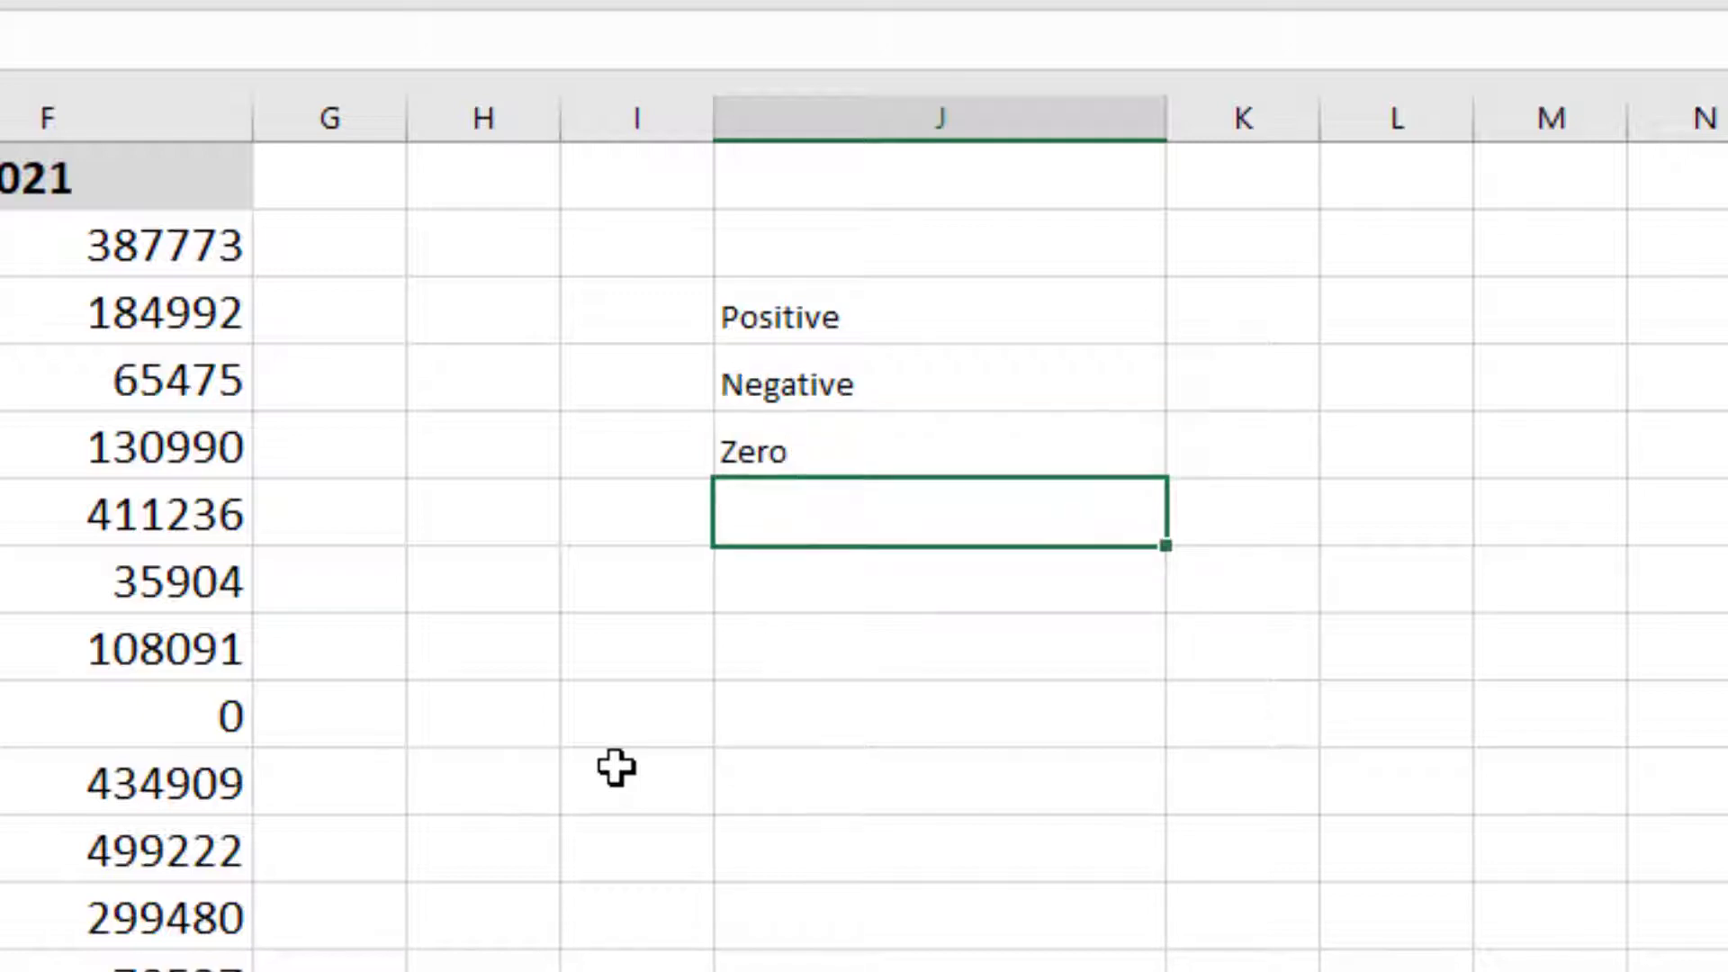
pyautogui.write('Text')
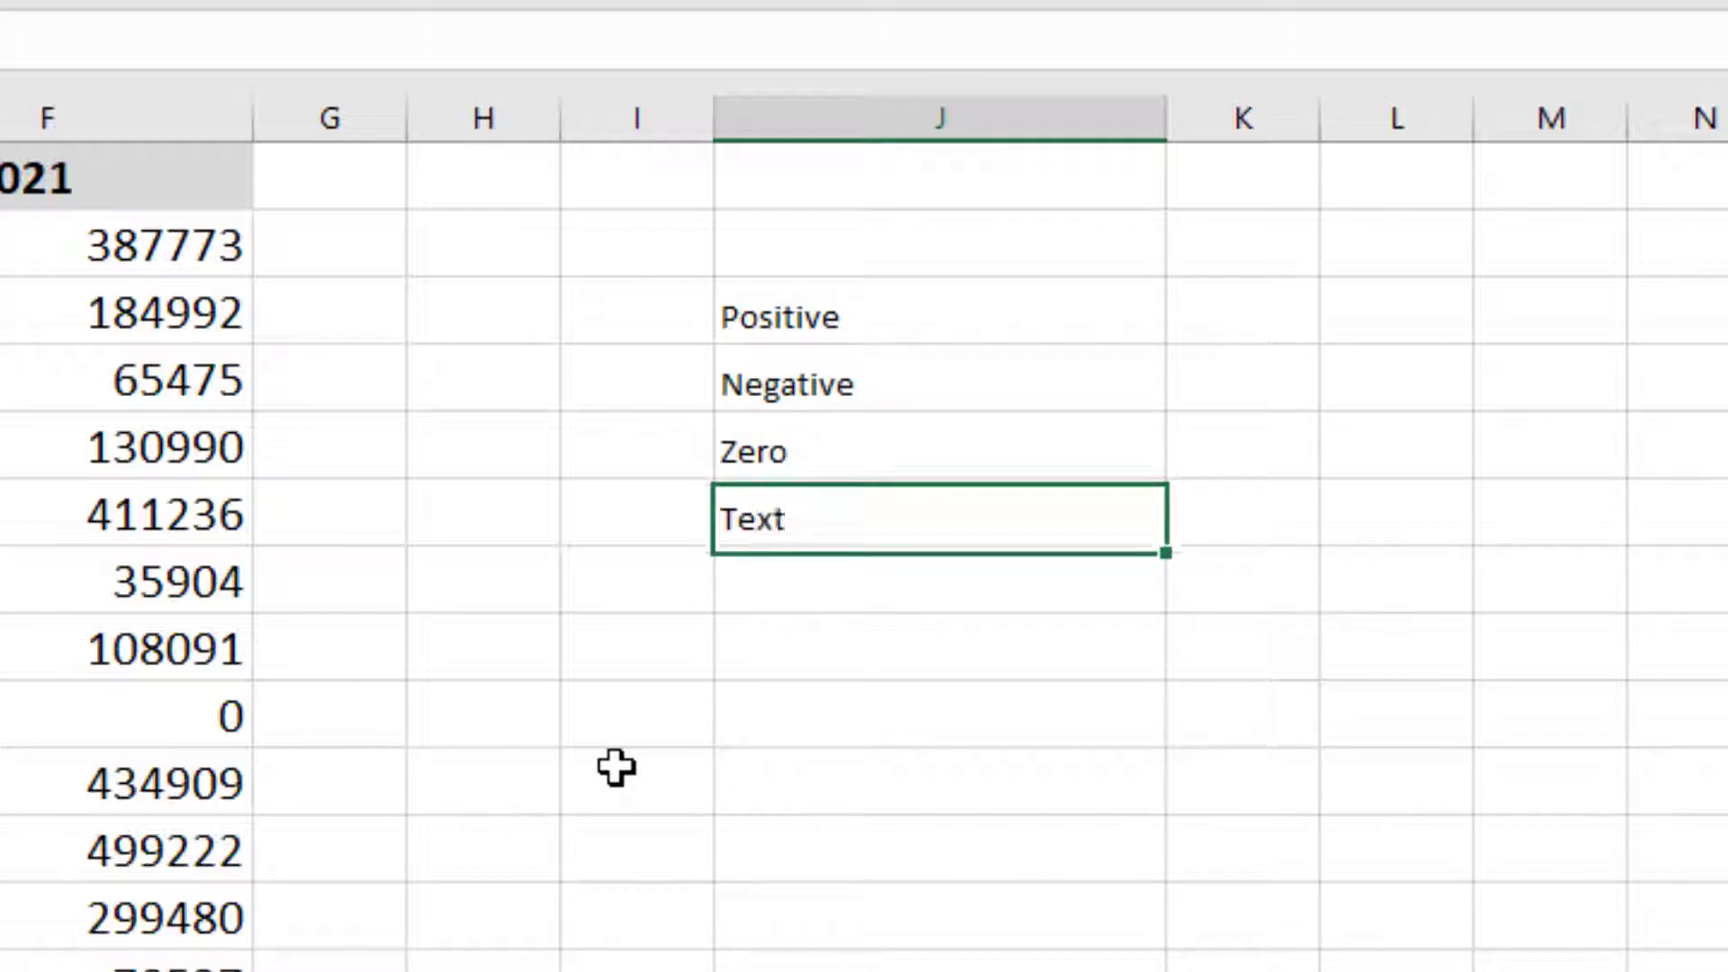
pyautogui.press('Return')
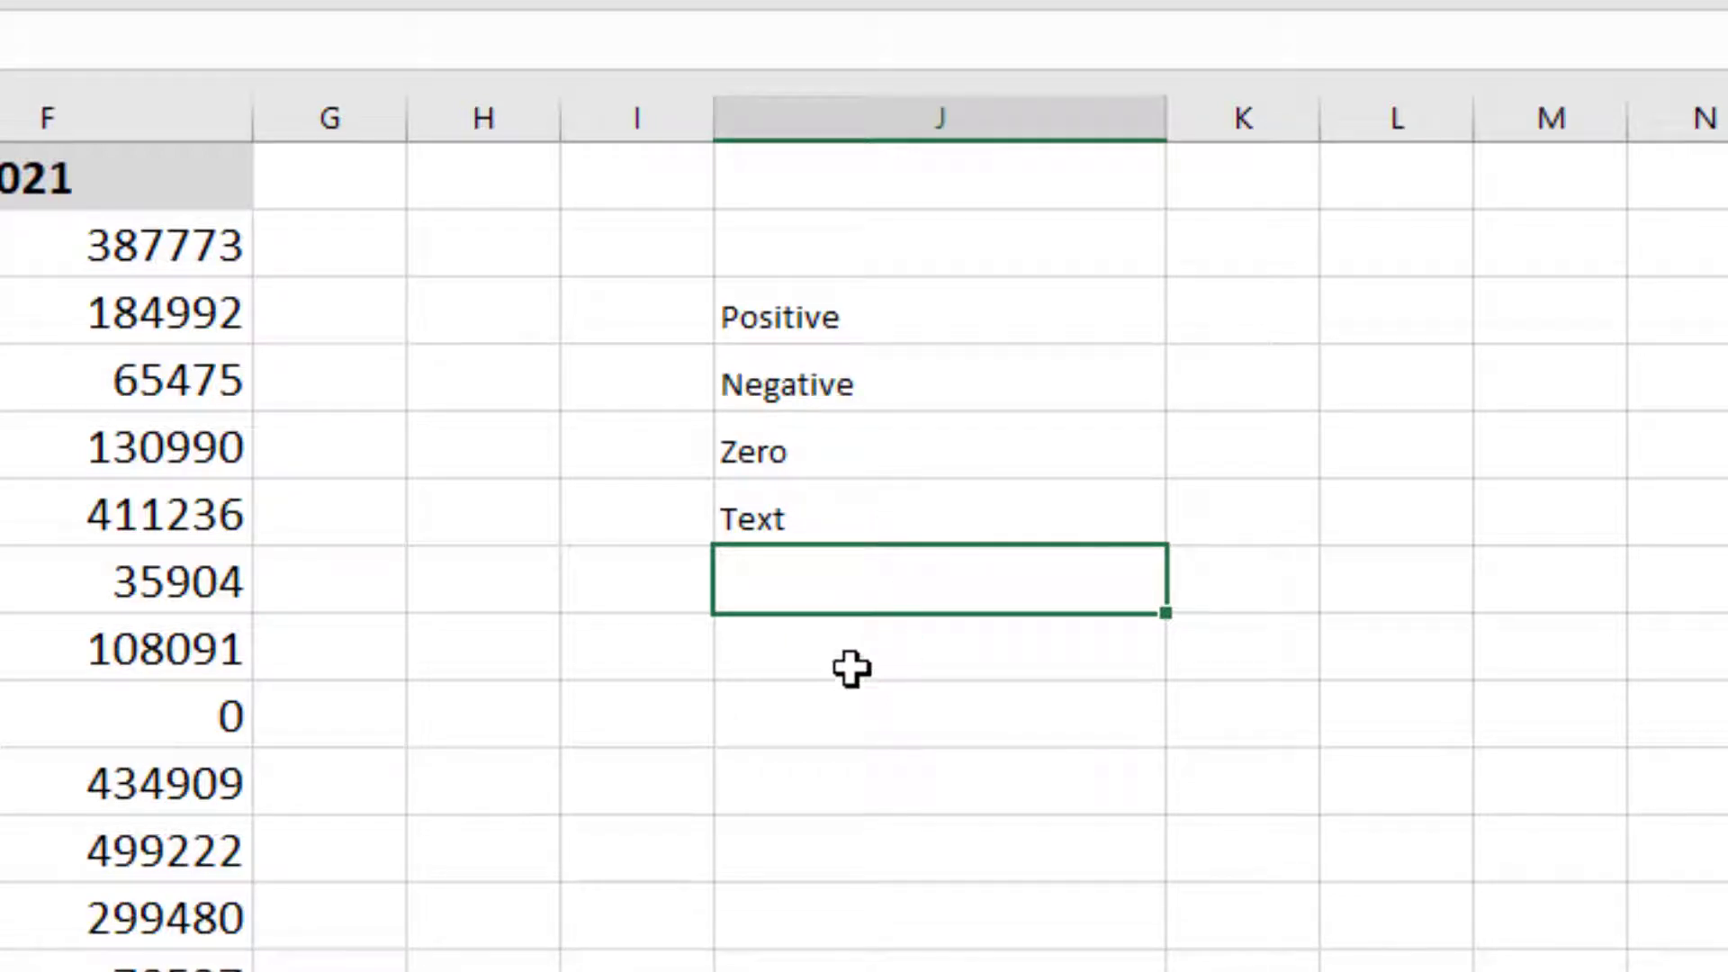
# Enter the combined format order Positive;Negative;Zero;Text in J7
pyautogui.write('Pos')
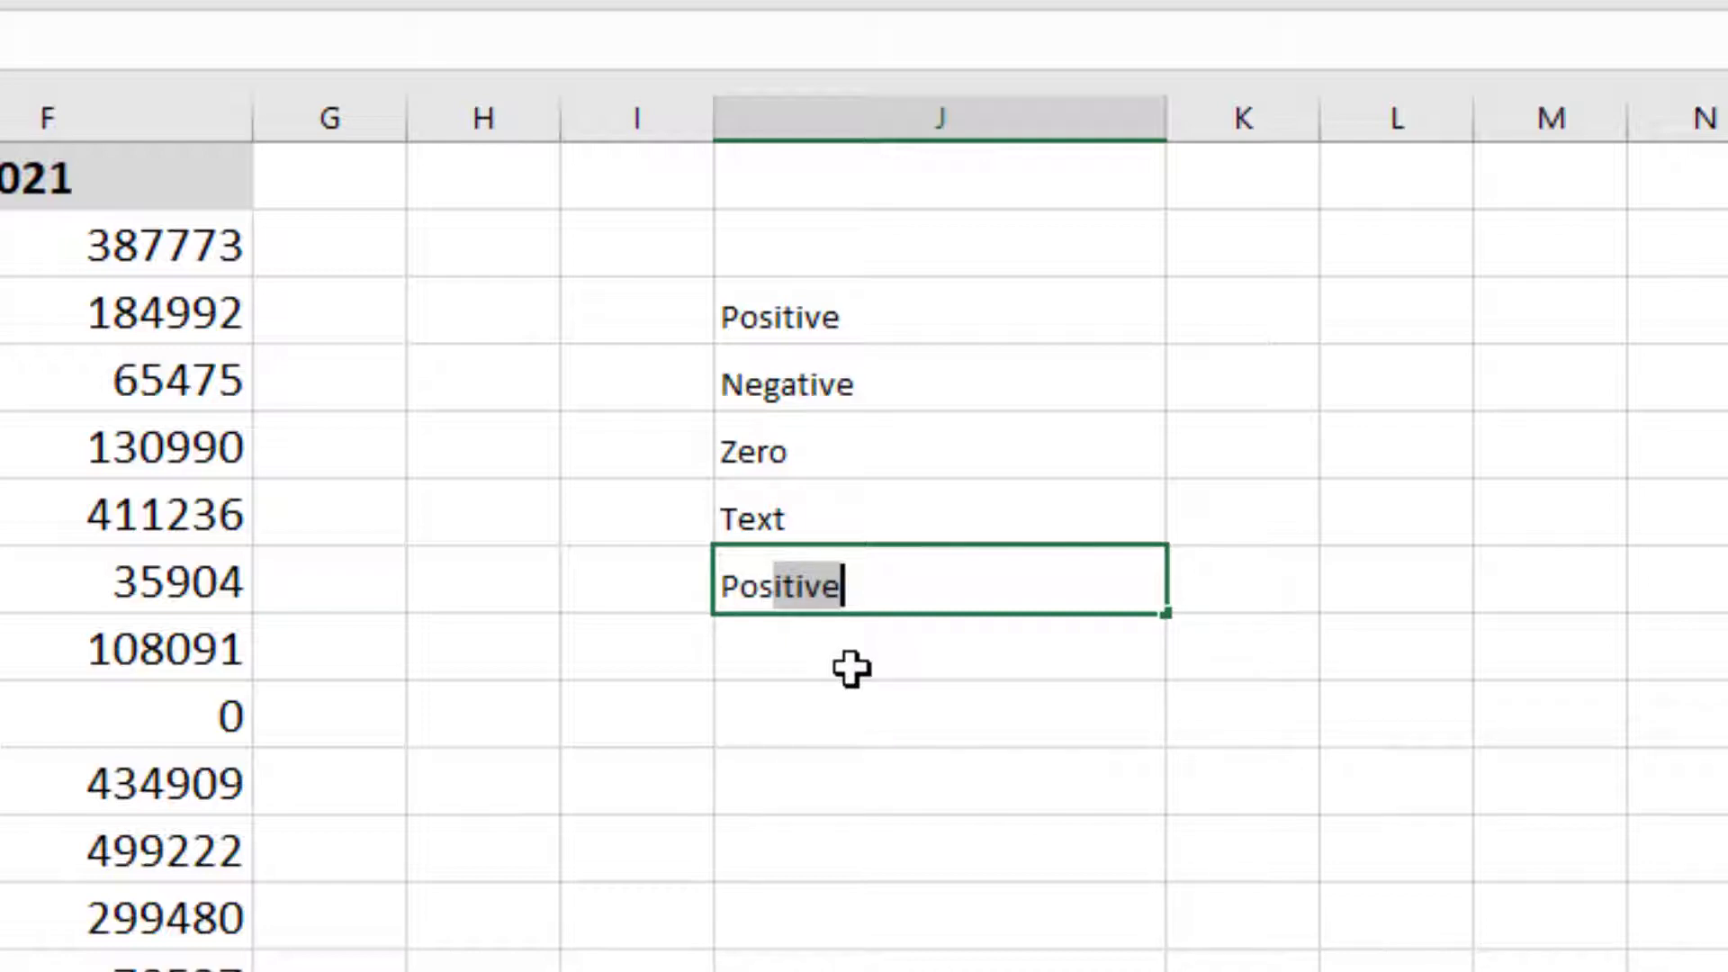
pyautogui.click(898, 592)
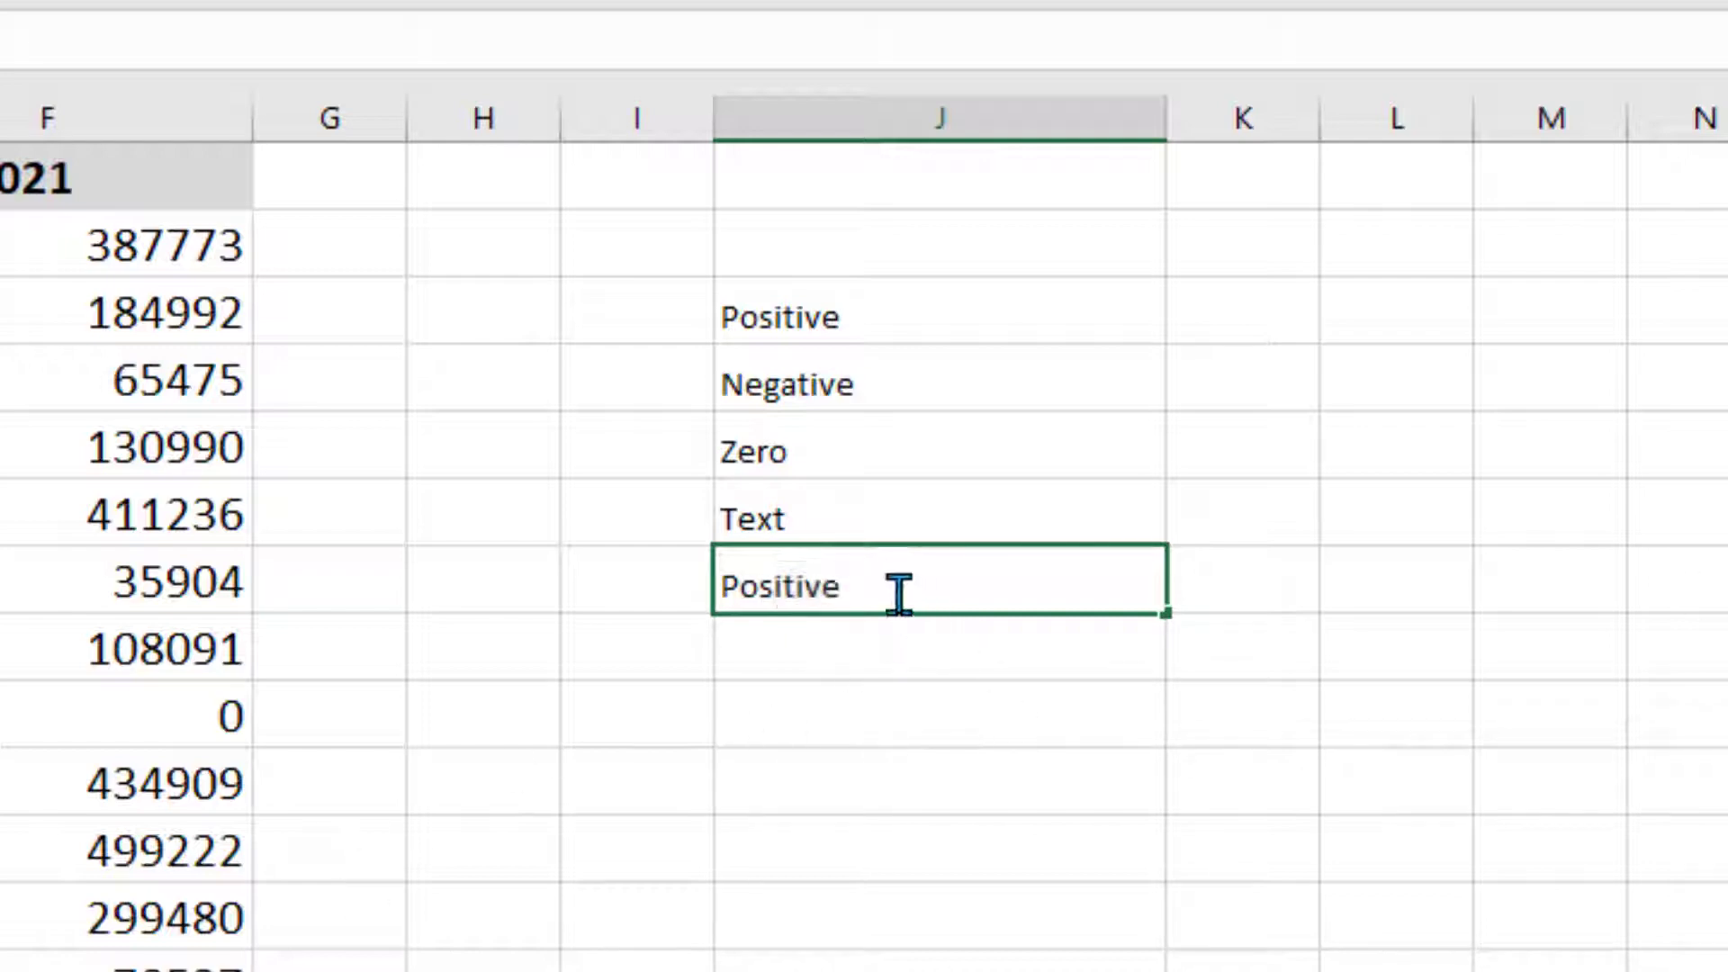
pyautogui.write(';Neg')
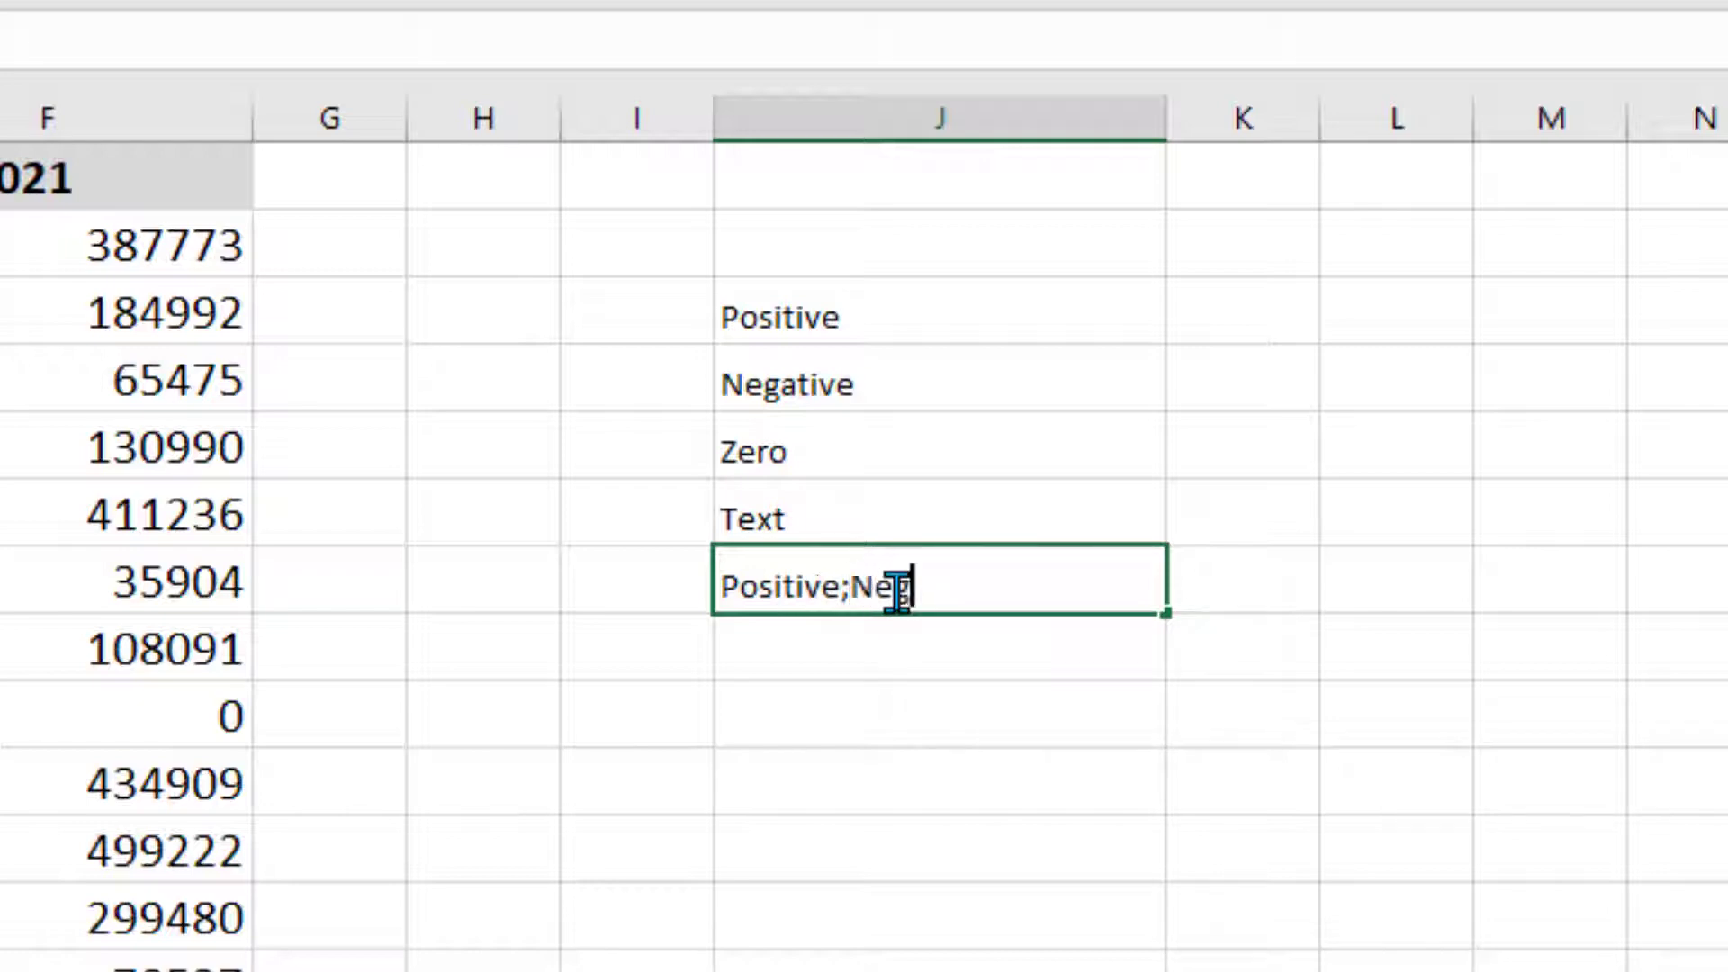
pyautogui.write('ative')
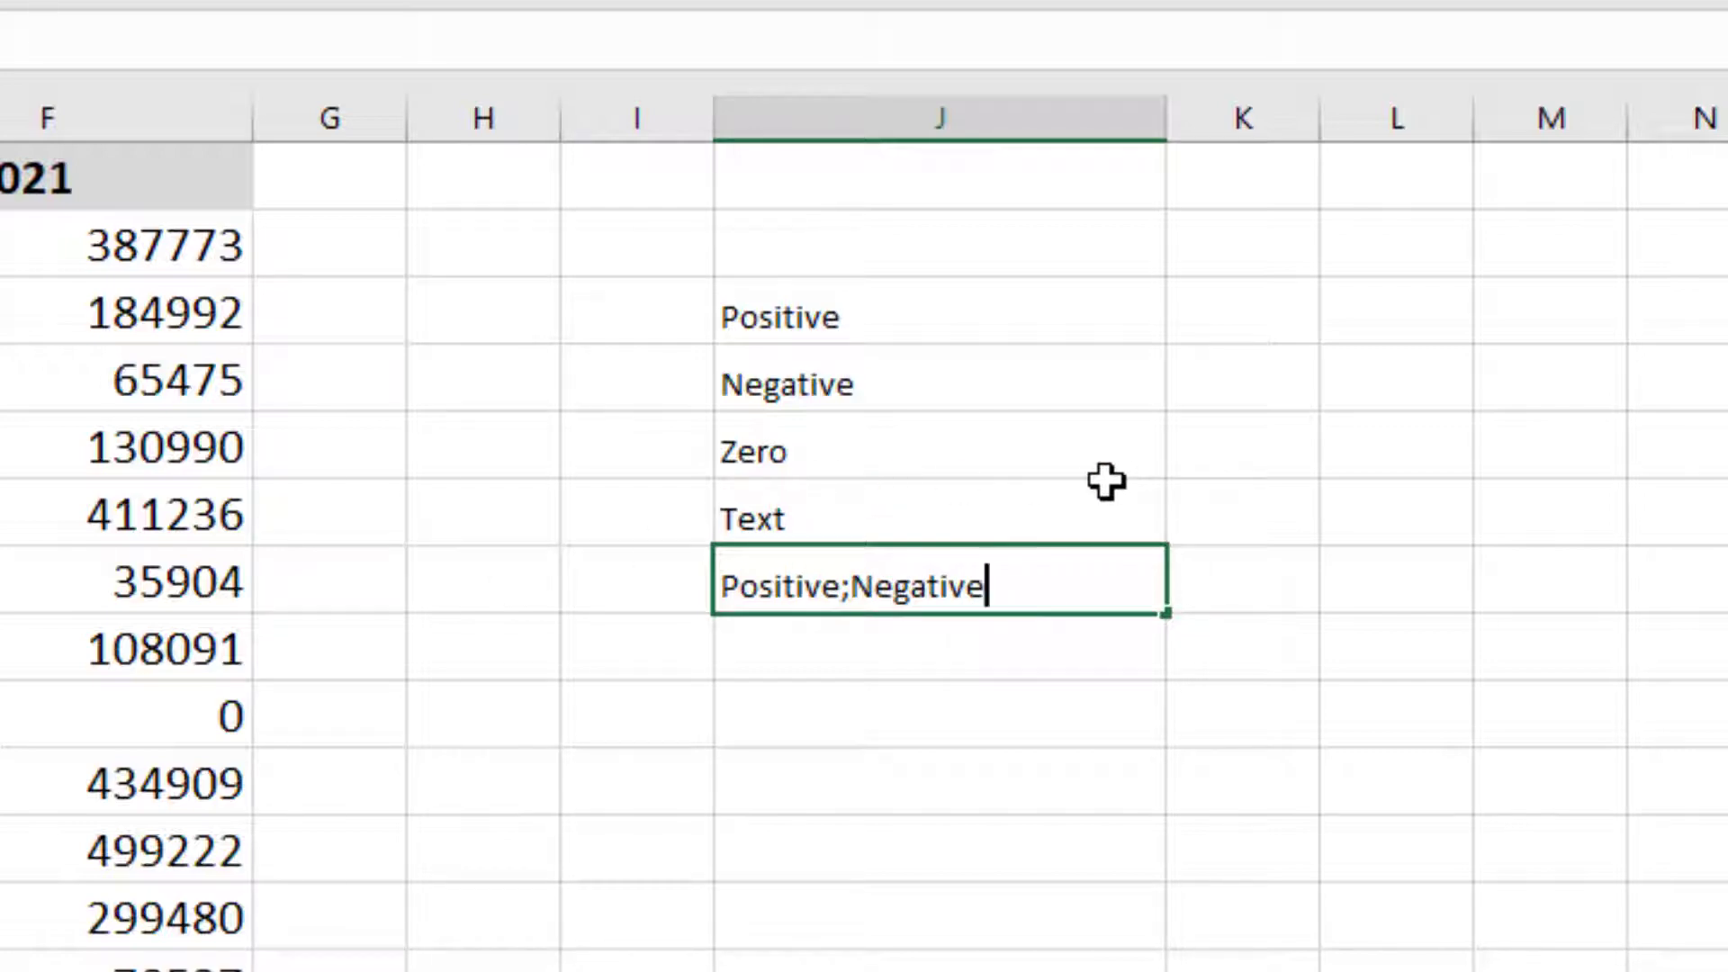
pyautogui.write(';Zero')
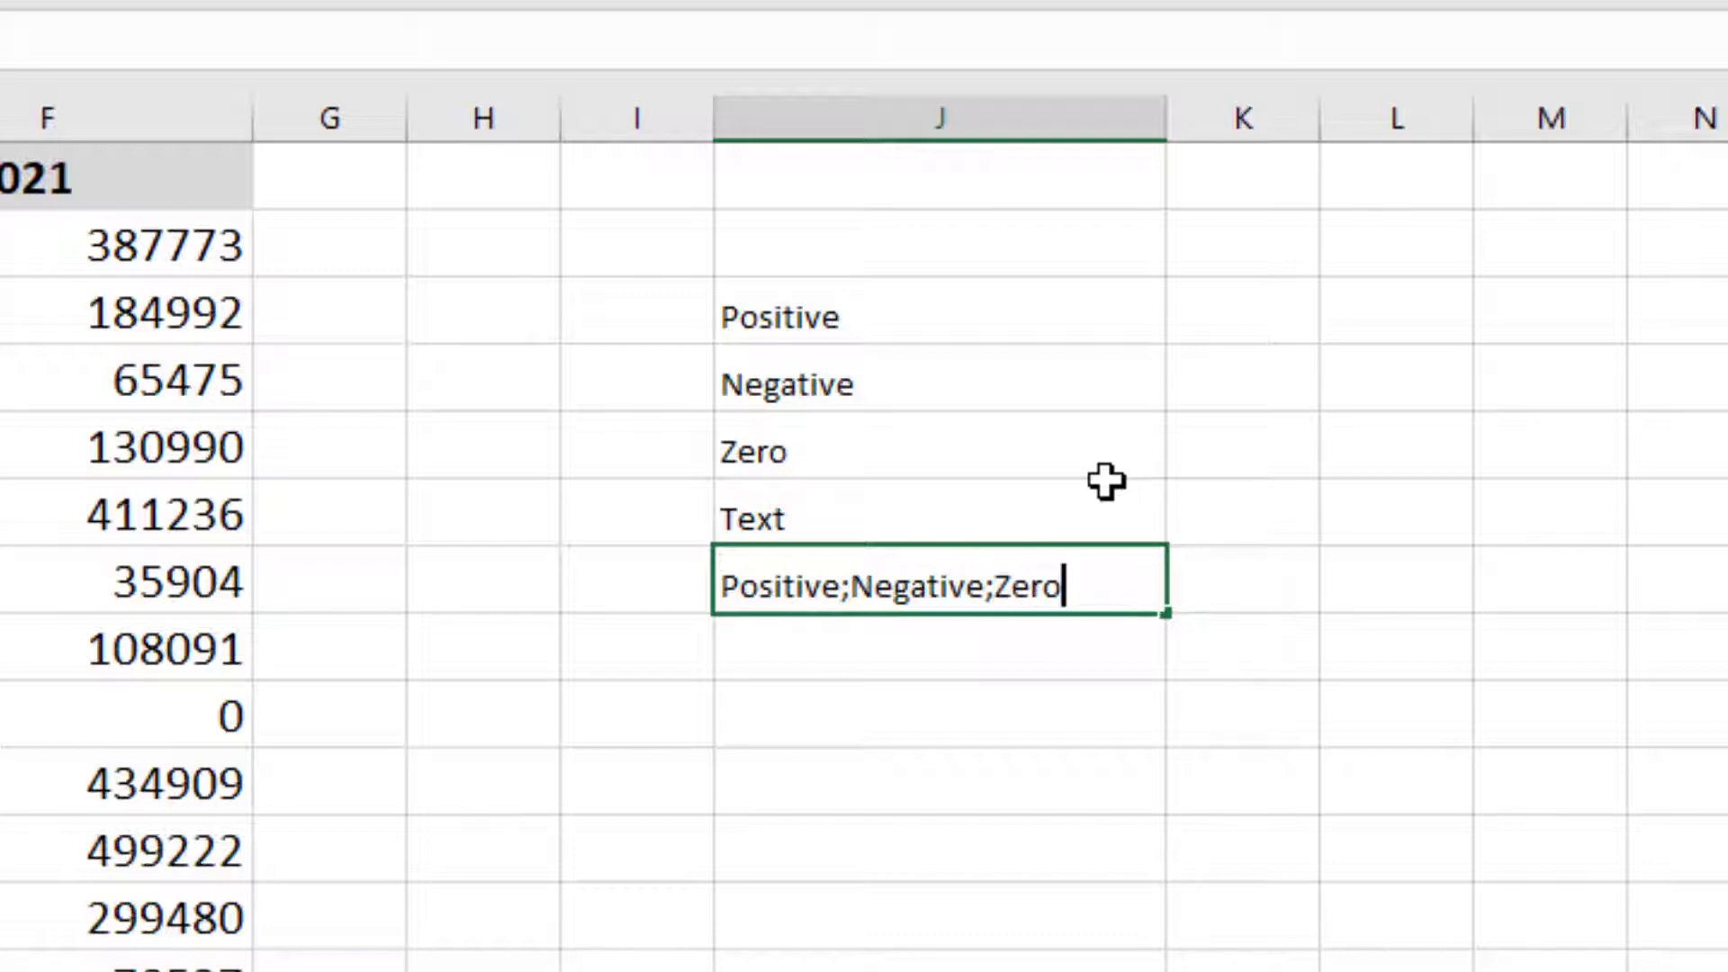
pyautogui.write(';Text')
pyautogui.press('Return')
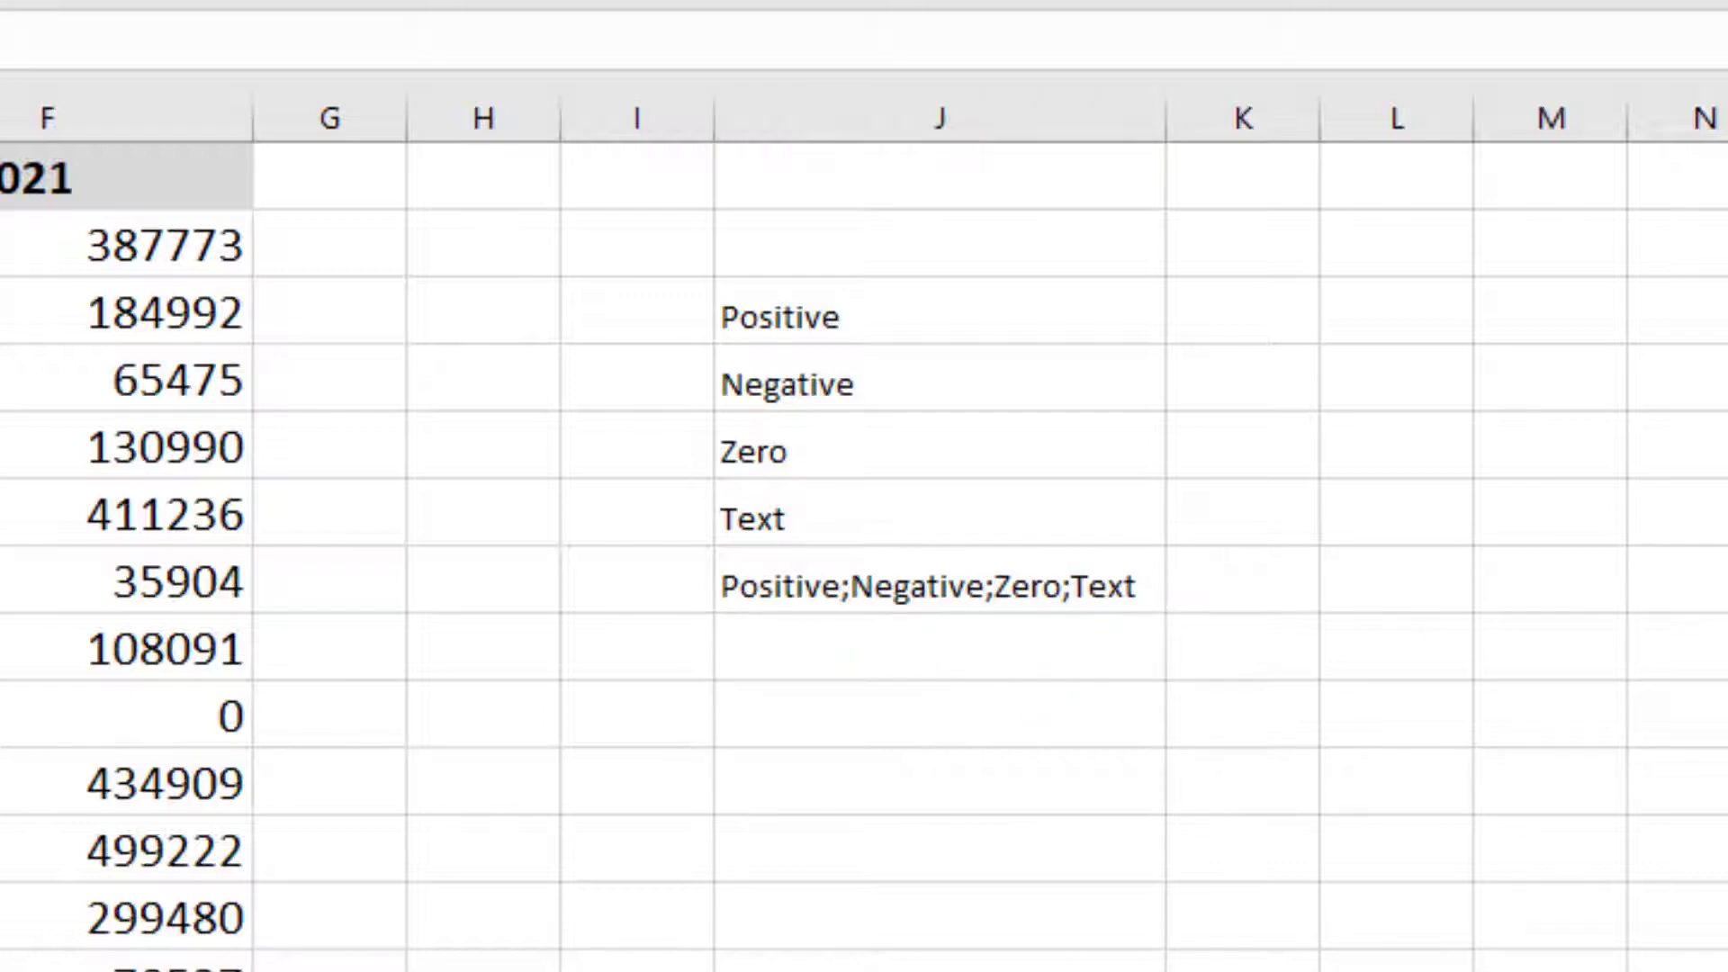
pyautogui.moveTo(387, 368); pyautogui.dragTo(1373, 900)
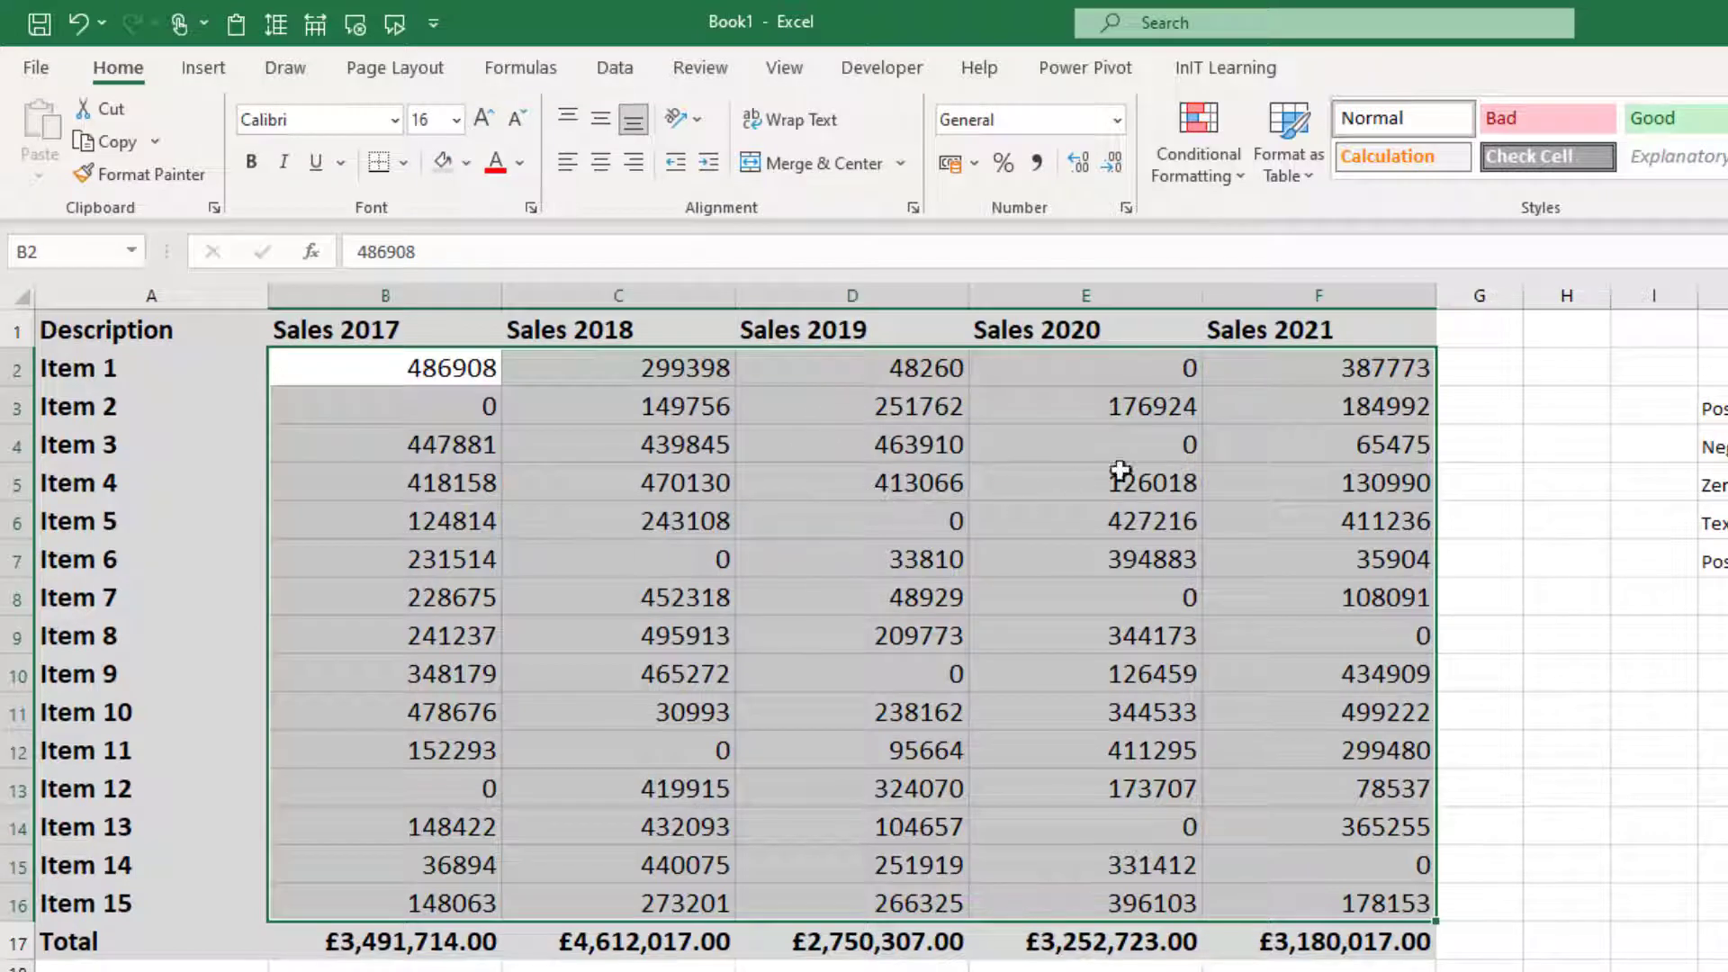
# Open Format Cells with Ctrl+1 for the selected sales figures and switch to the Custom category
pyautogui.click(1126, 210)
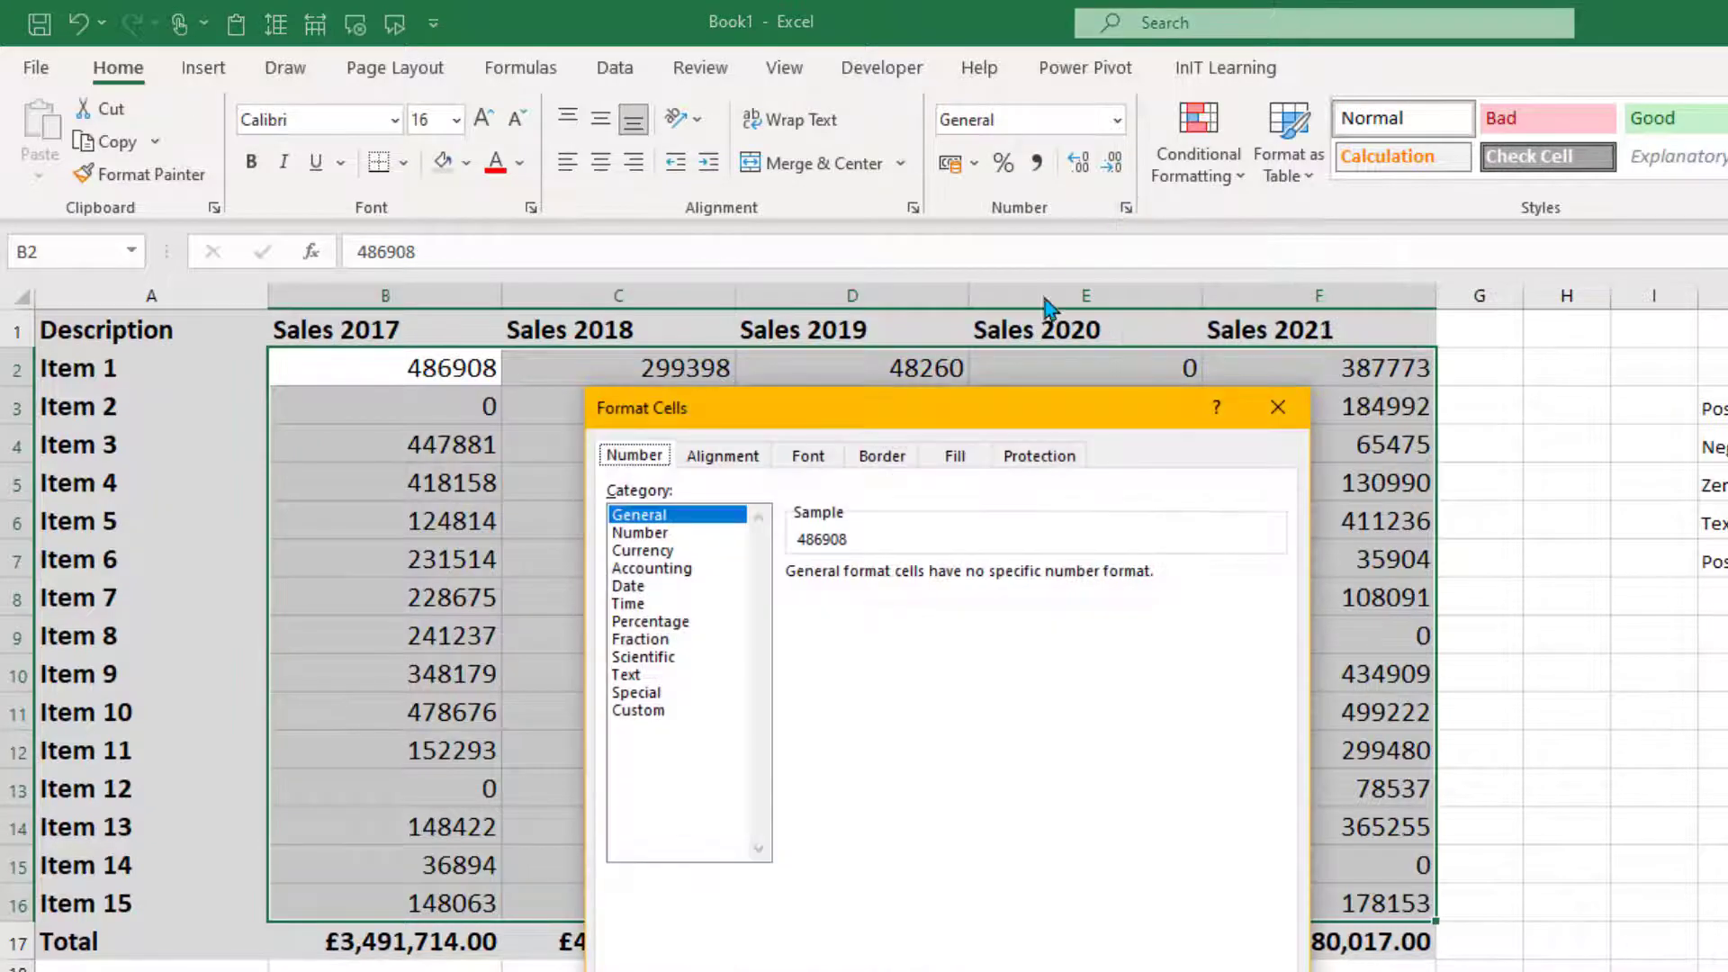
pyautogui.click(1279, 413)
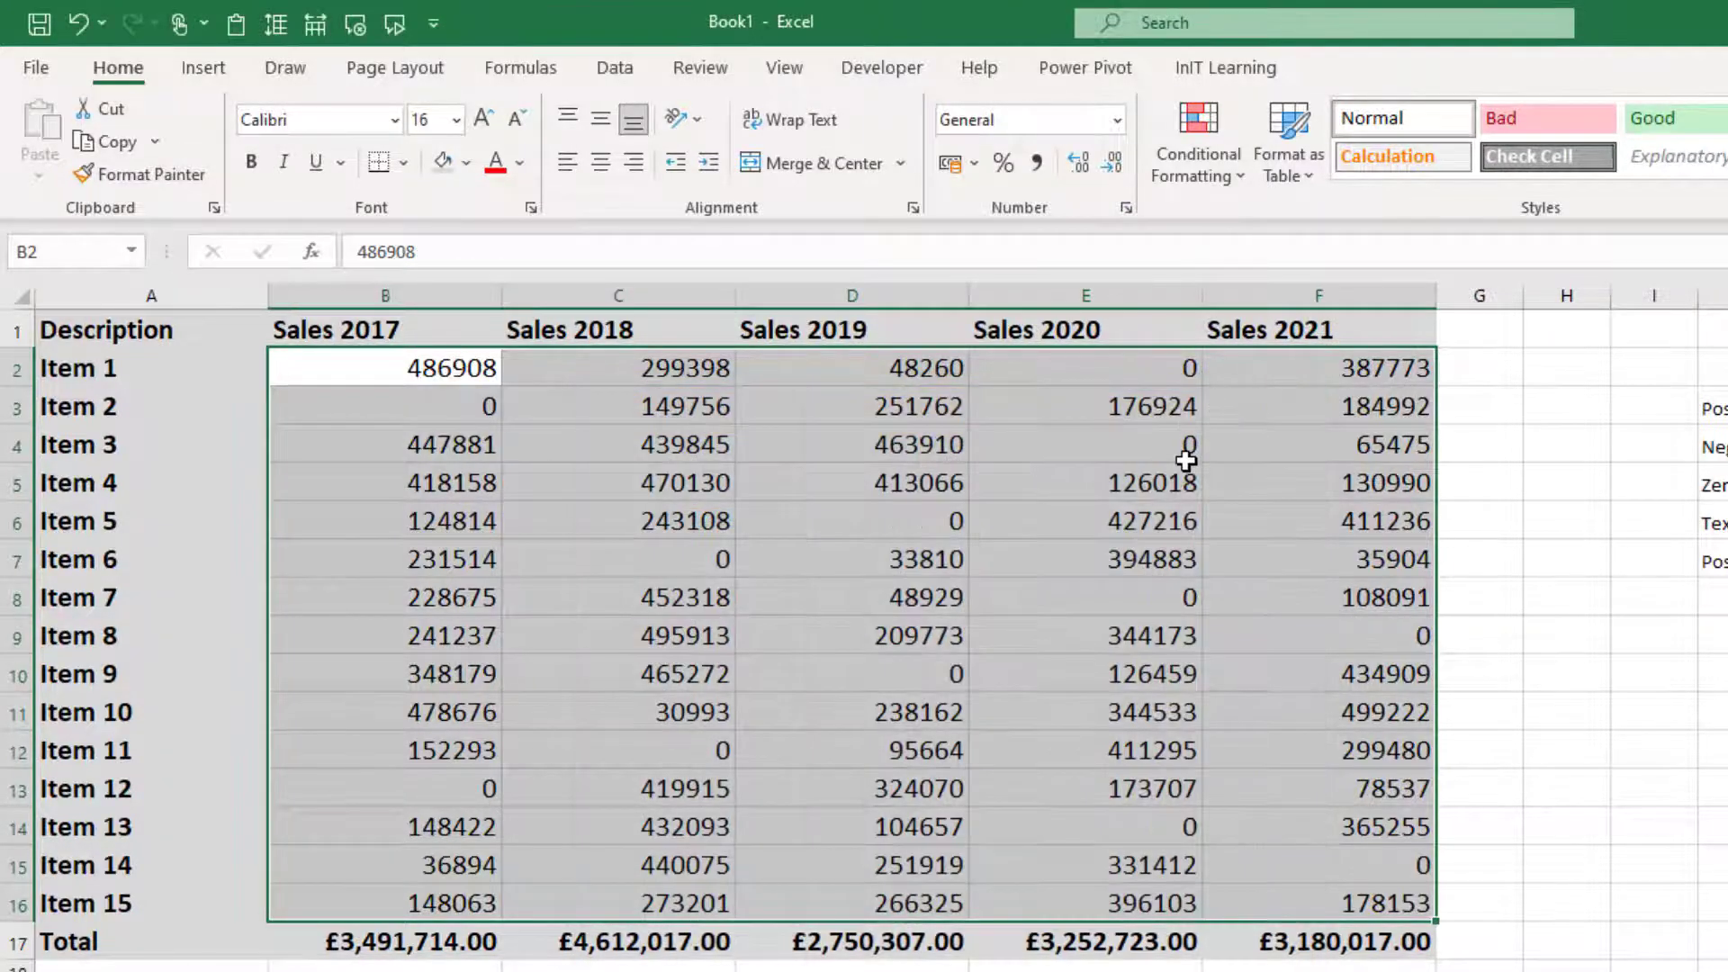
pyautogui.hotkey('ctrl', '1')
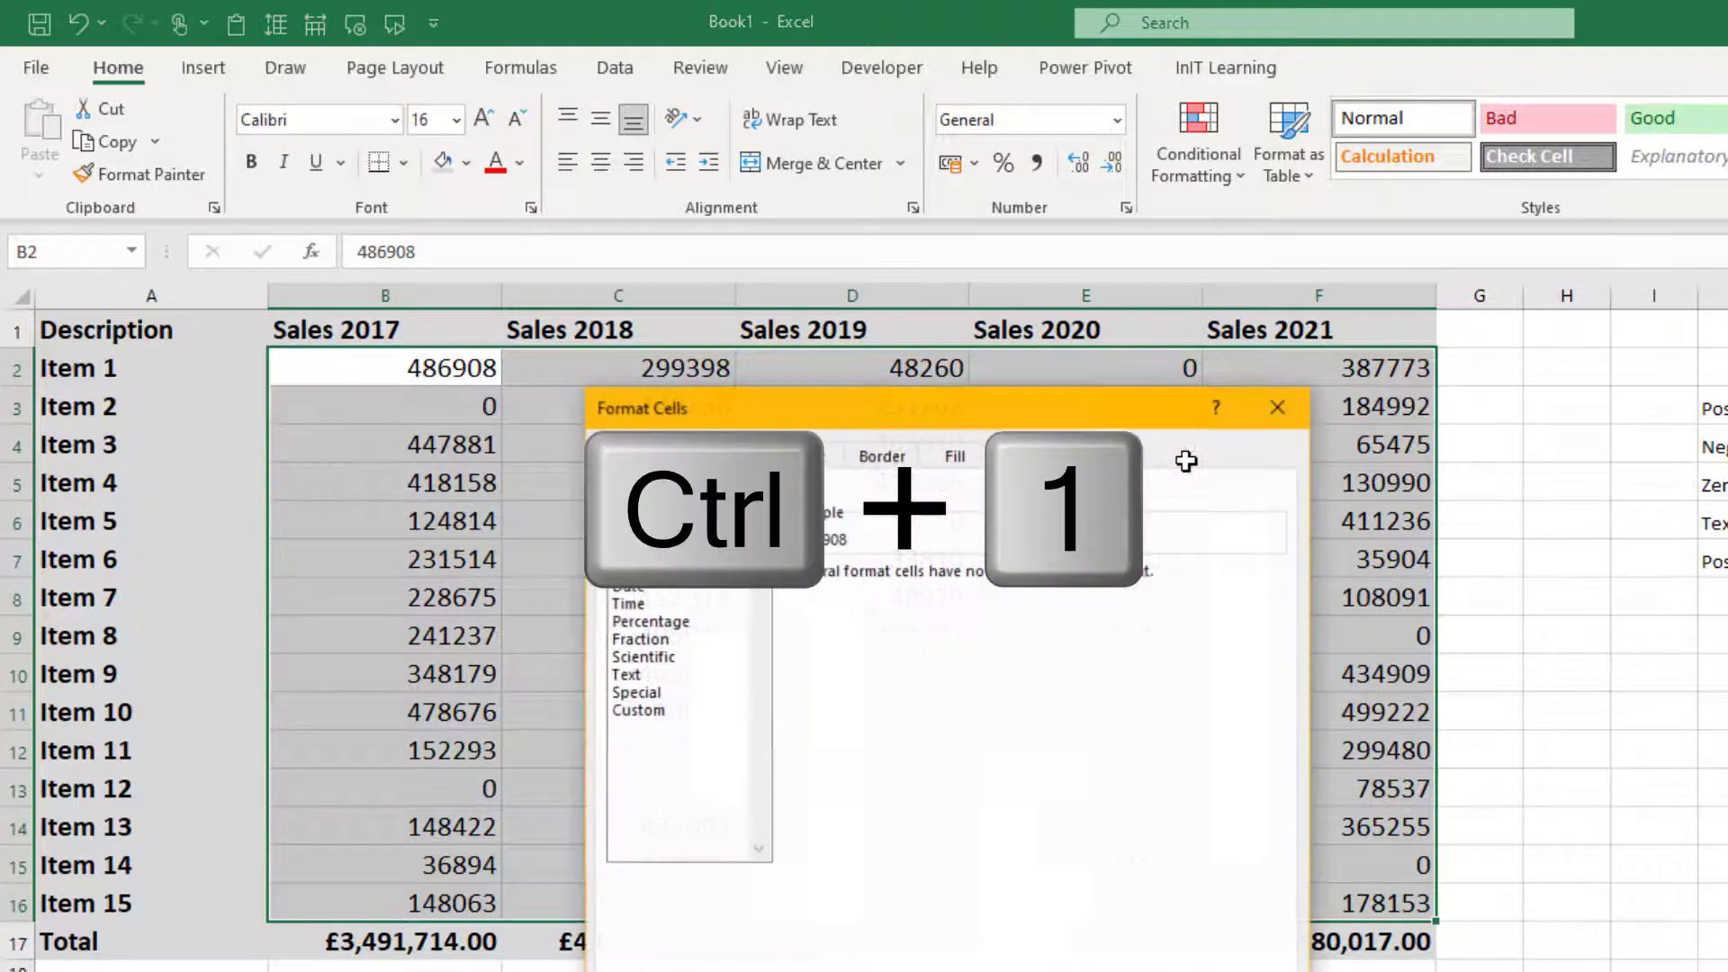
pyautogui.click(650, 711)
pyautogui.moveTo(974, 419); pyautogui.dragTo(1049, 342)
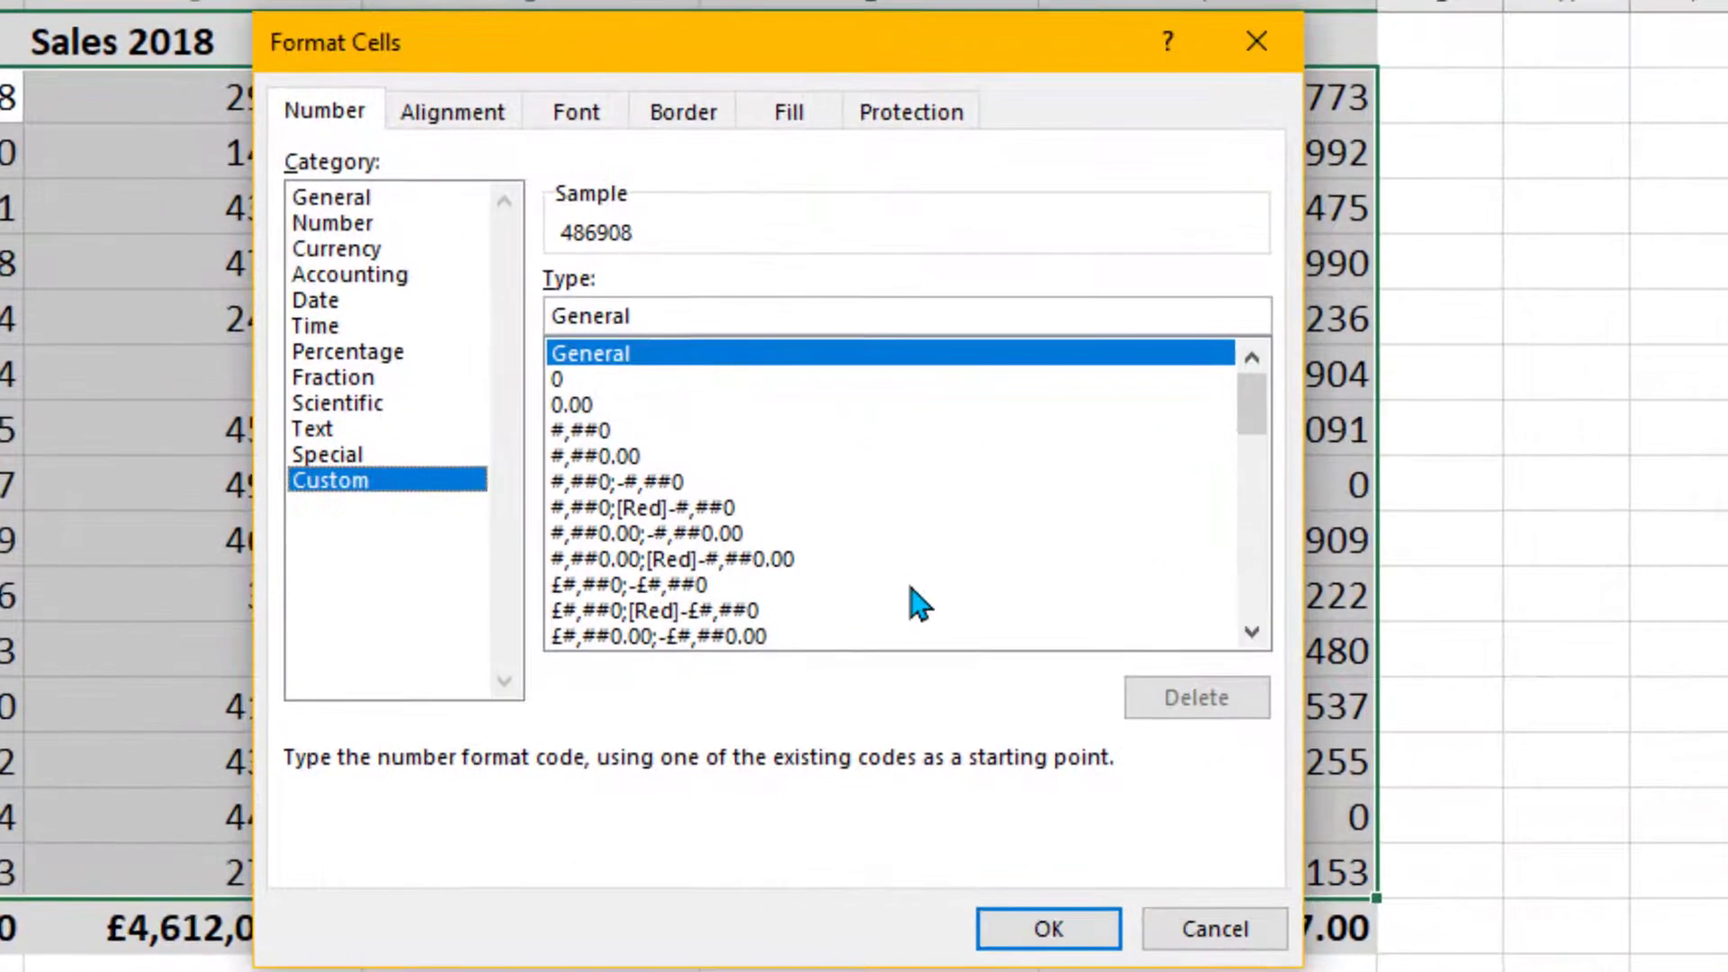
# Apply the custom format £#,##0;-£#,##0 to the sales figures
pyautogui.click(599, 587)
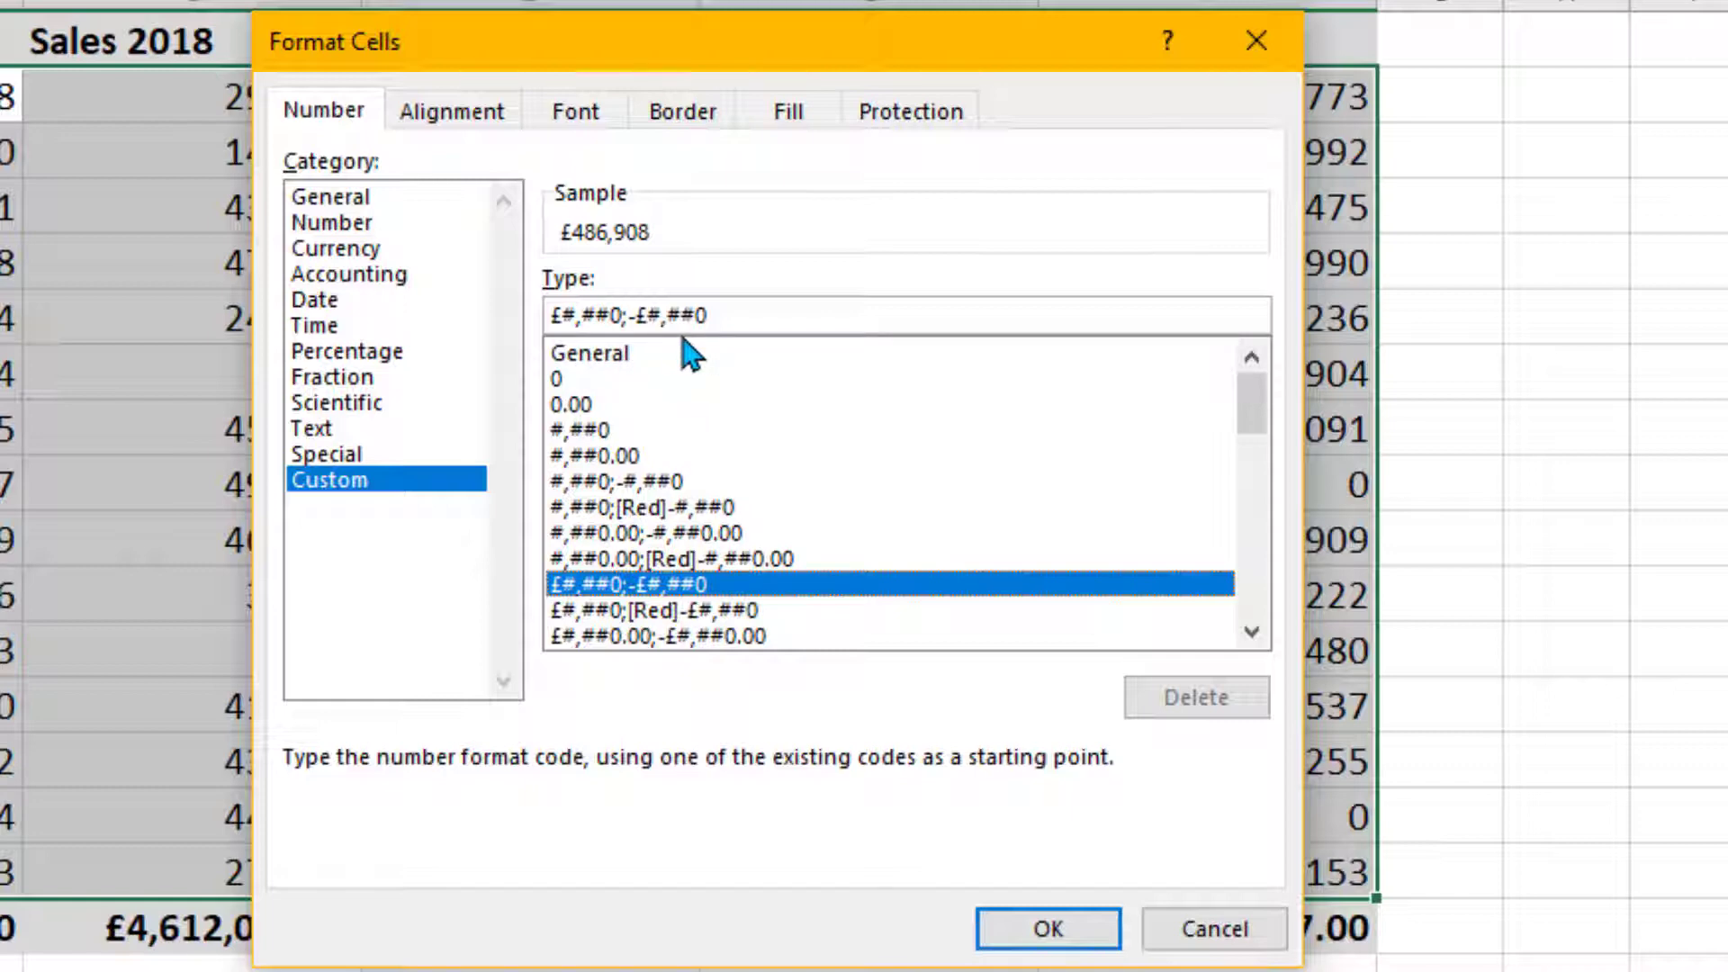
pyautogui.click(1044, 933)
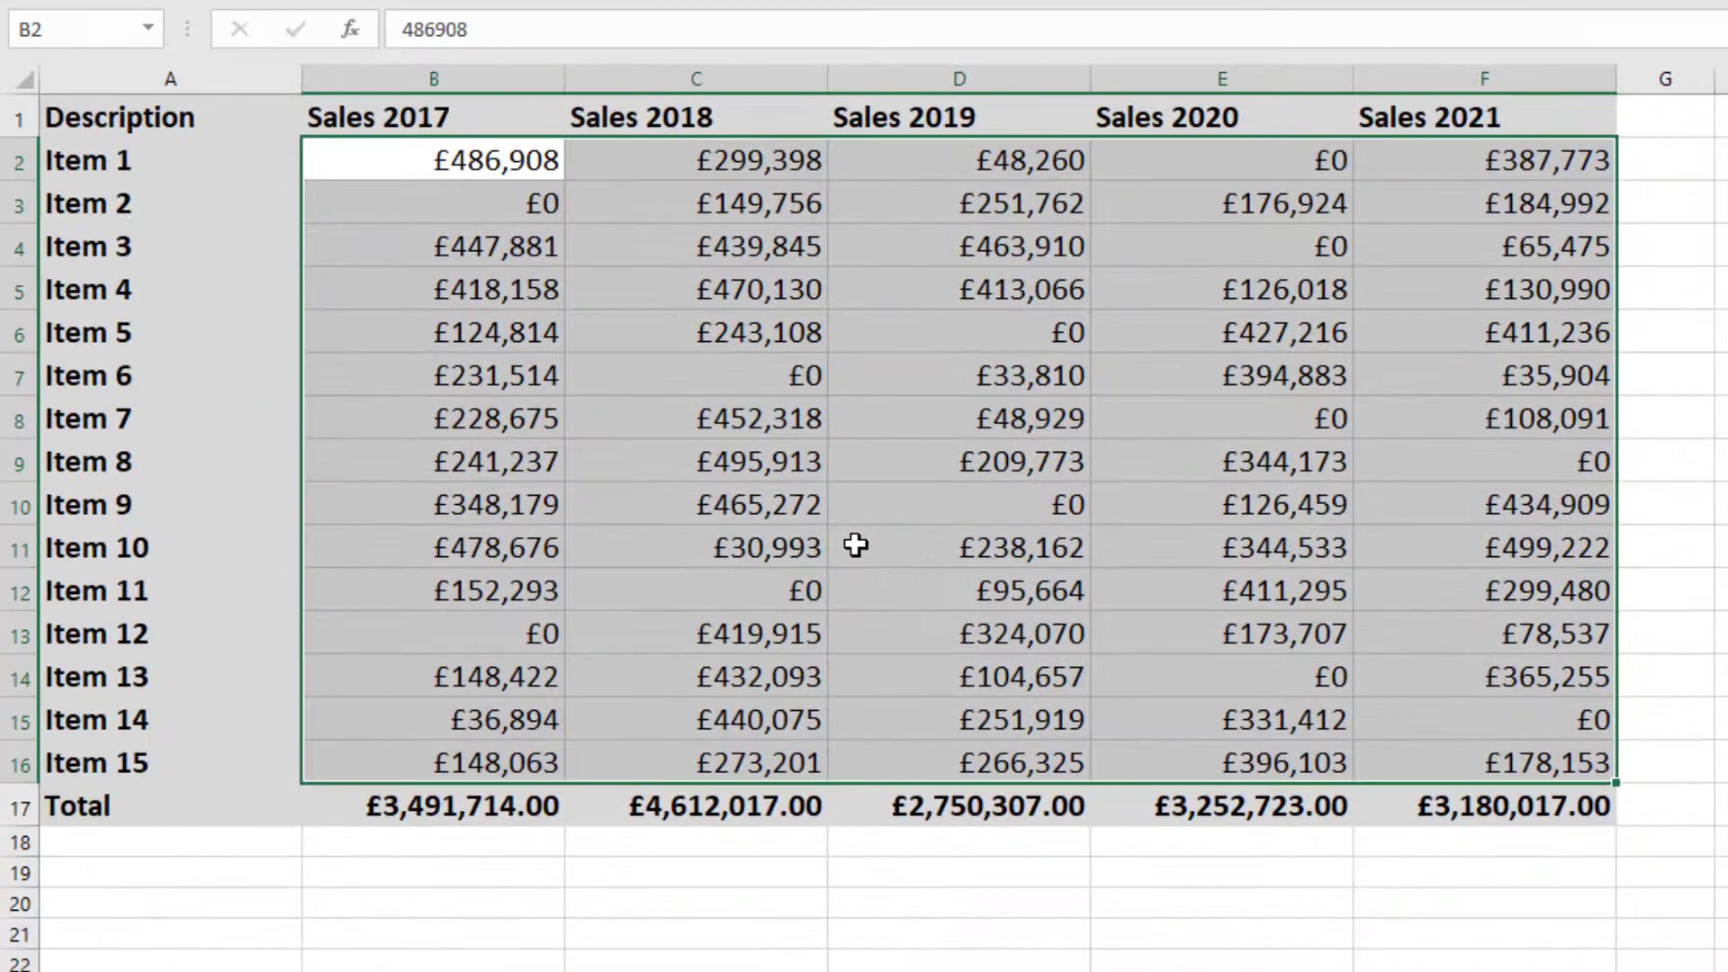
# Enter the negative test value -5555555 in Item 3's Sales 2019 cell D4
pyautogui.click(888, 463)
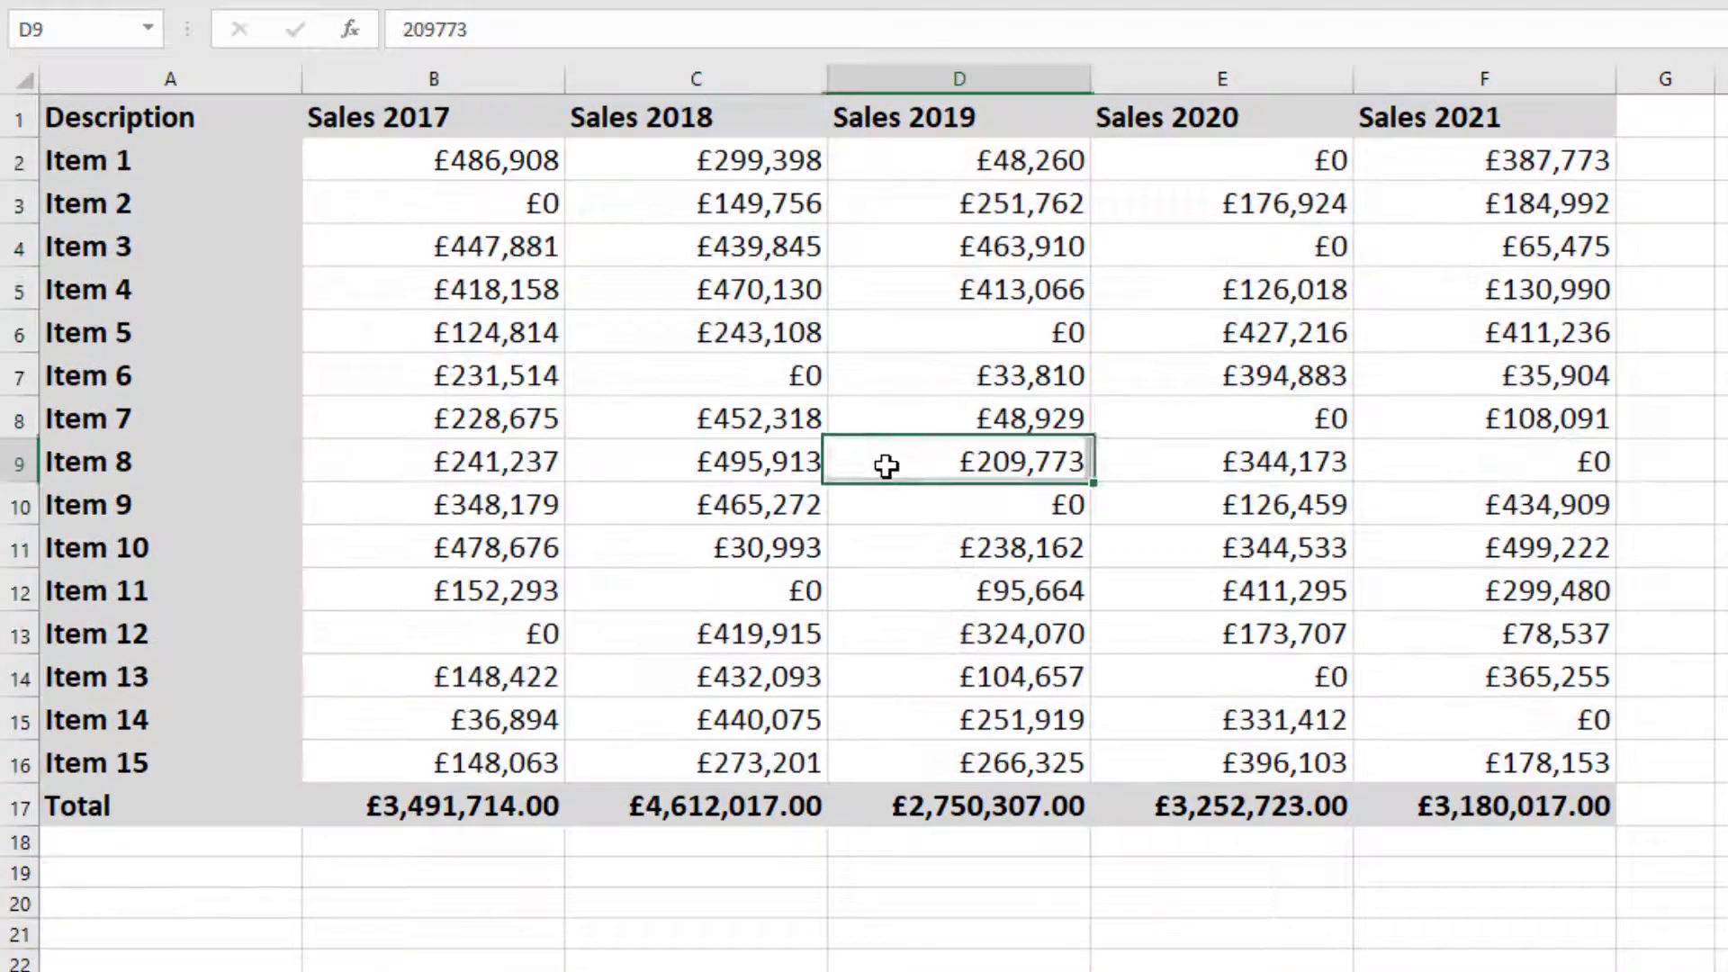
pyautogui.click(941, 260)
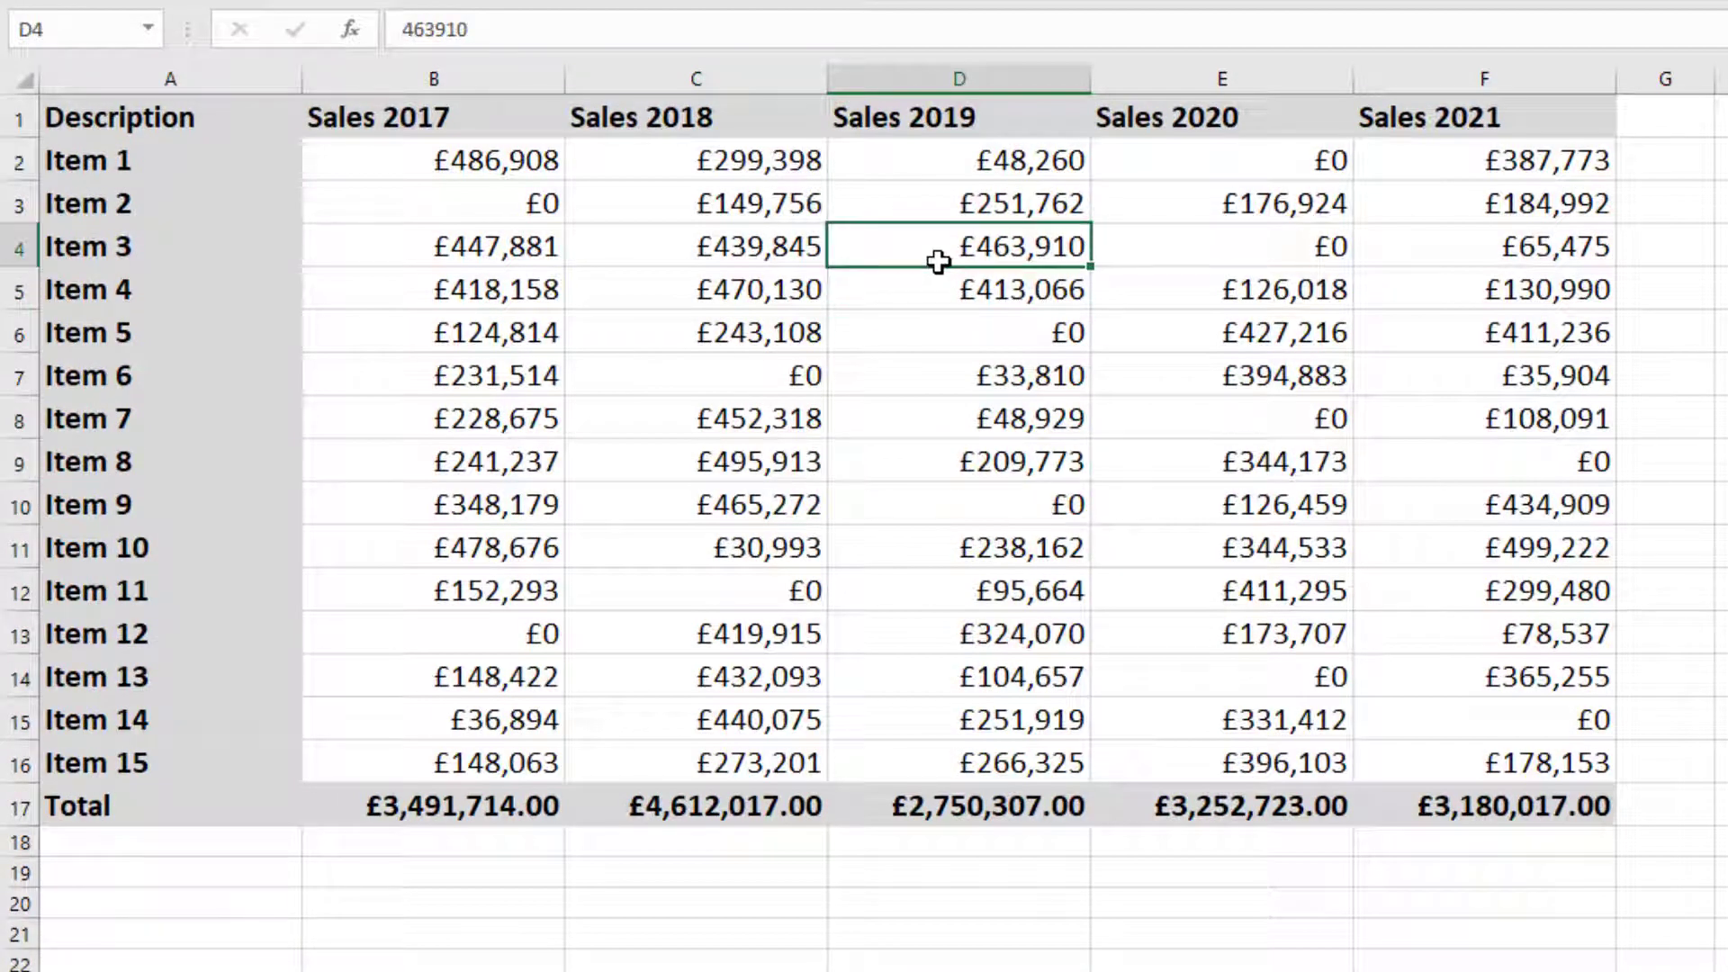
pyautogui.write('-5555555')
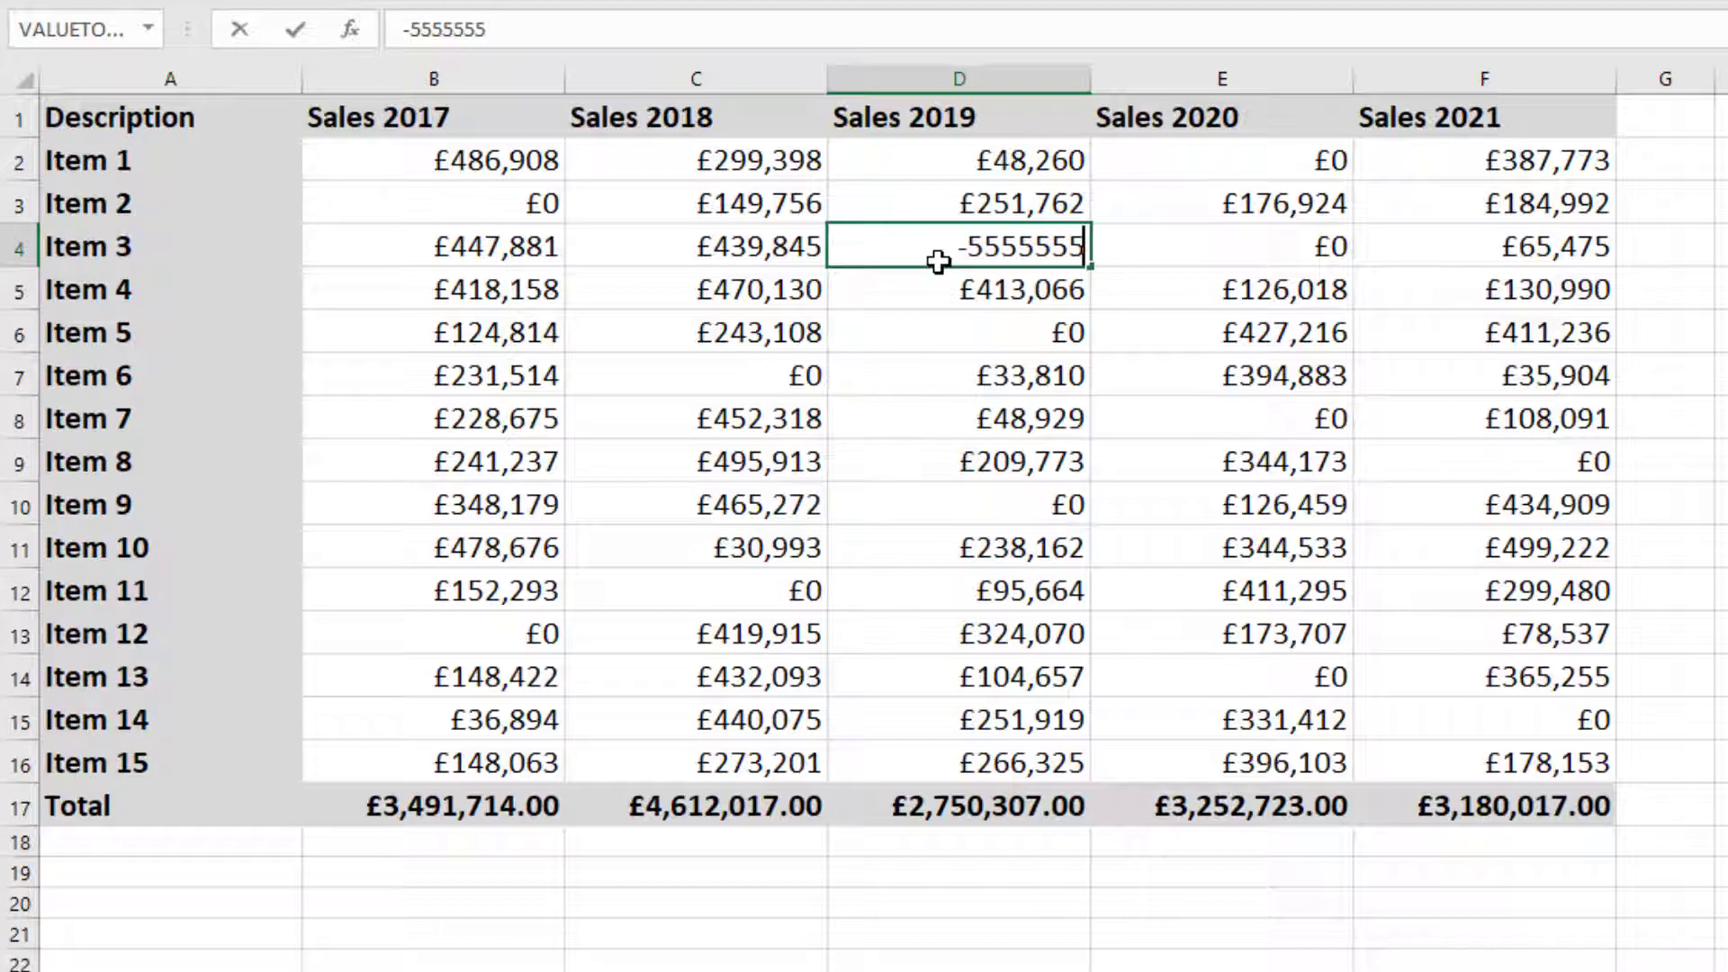
pyautogui.press('Return')
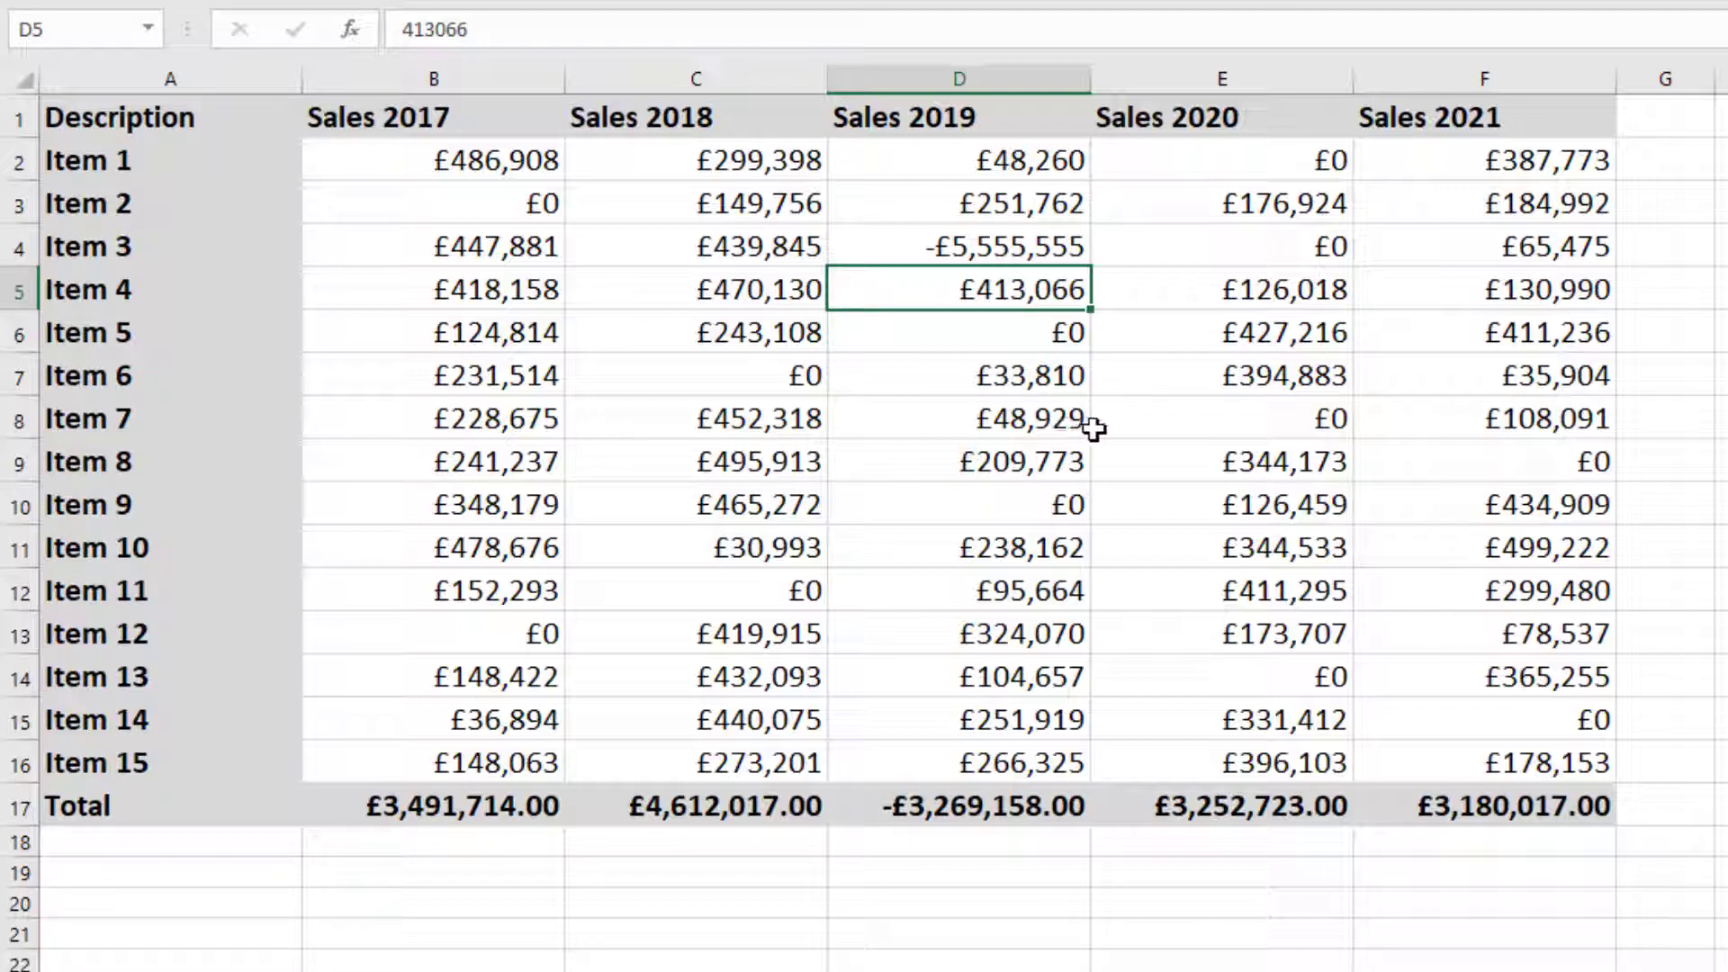
pyautogui.moveTo(462, 162); pyautogui.dragTo(1563, 760)
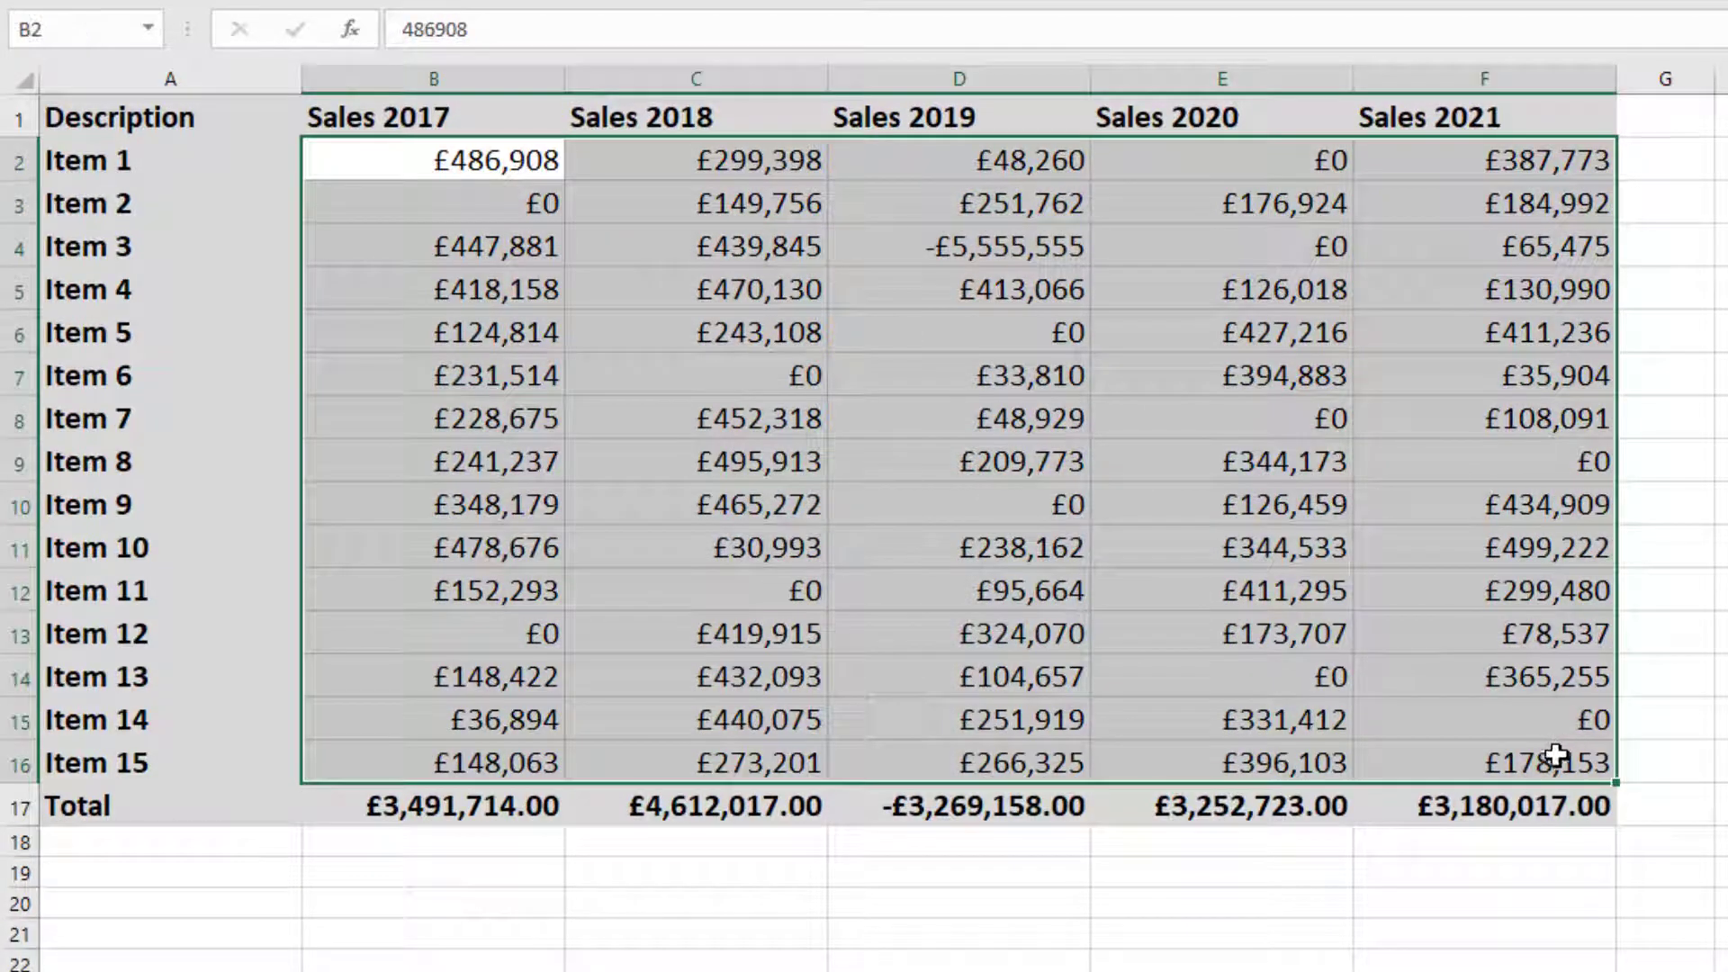
# Change the custom format to £#,##0,K;[Red]-£#,##0,K for thousands with red negatives
pyautogui.hotkey('ctrl', '1')
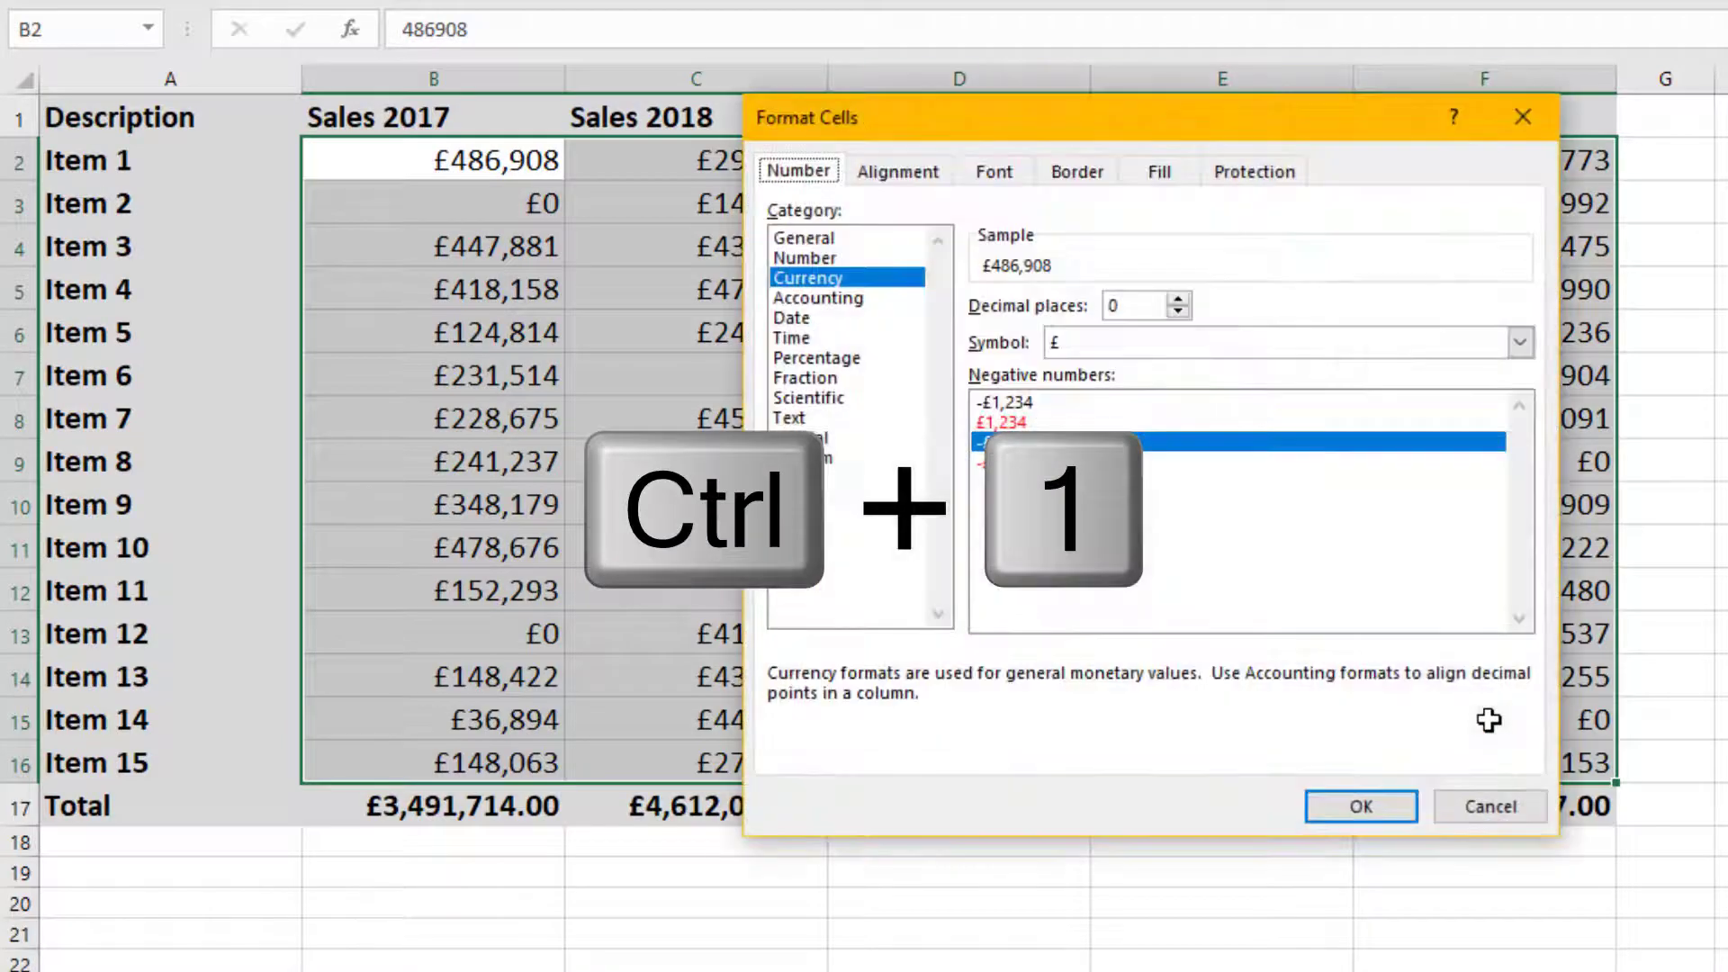
pyautogui.click(824, 457)
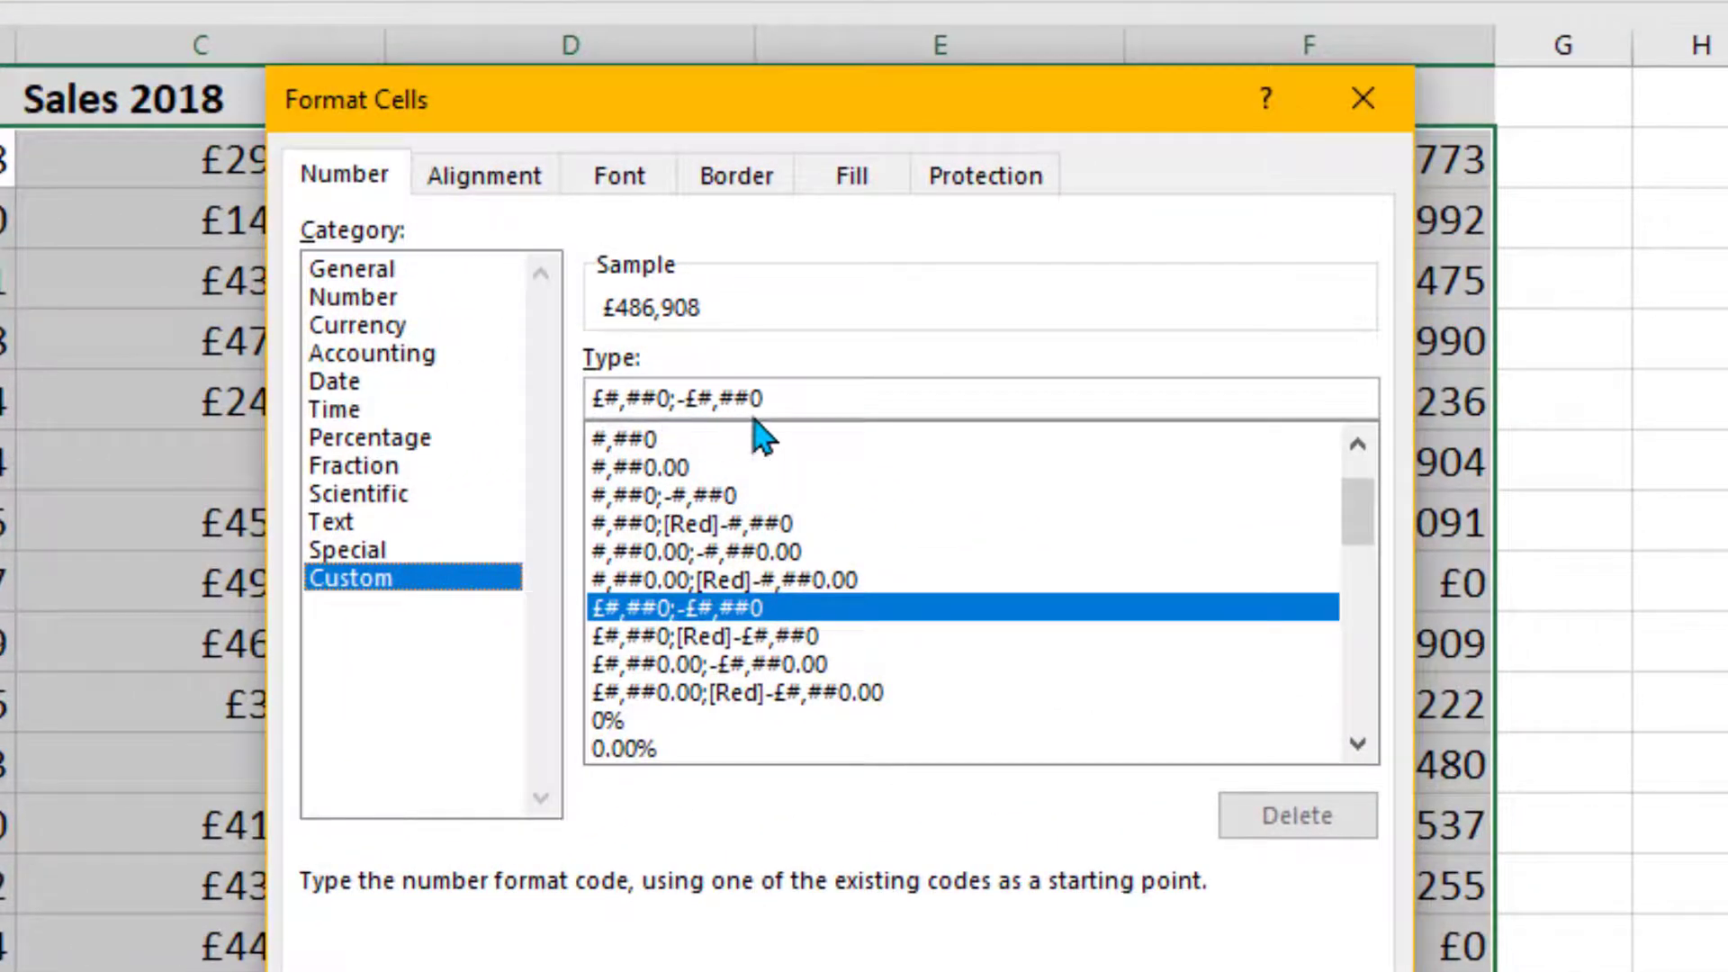
pyautogui.click(675, 397)
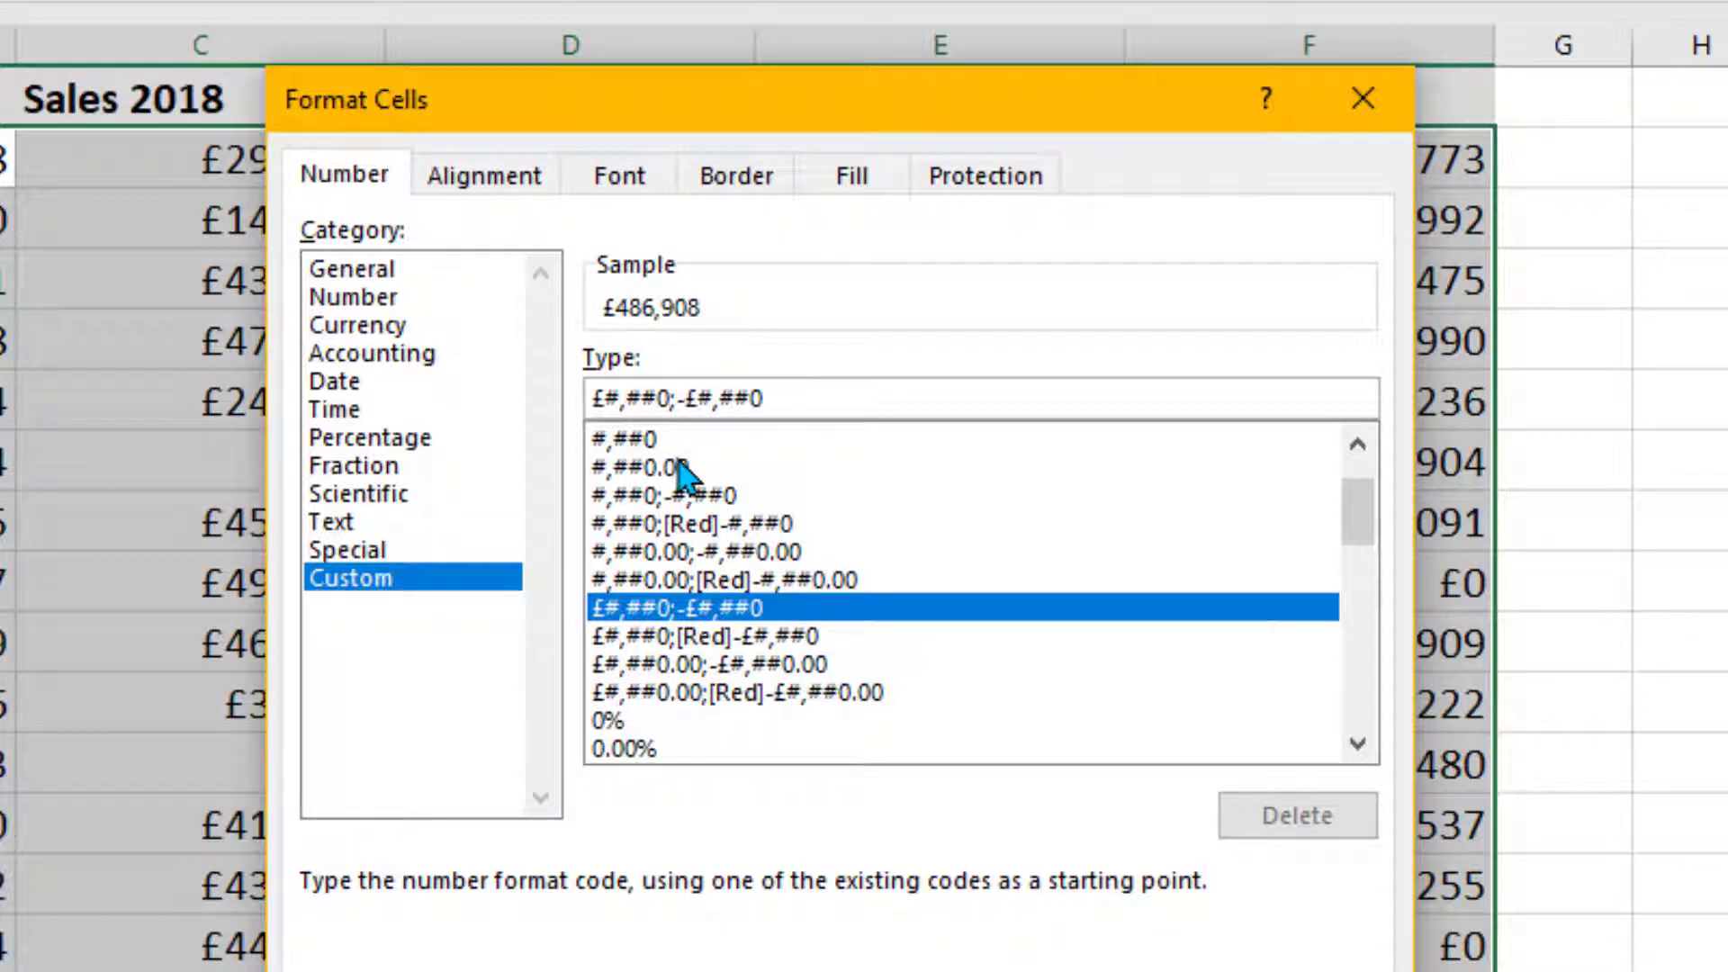
pyautogui.write('[Red')
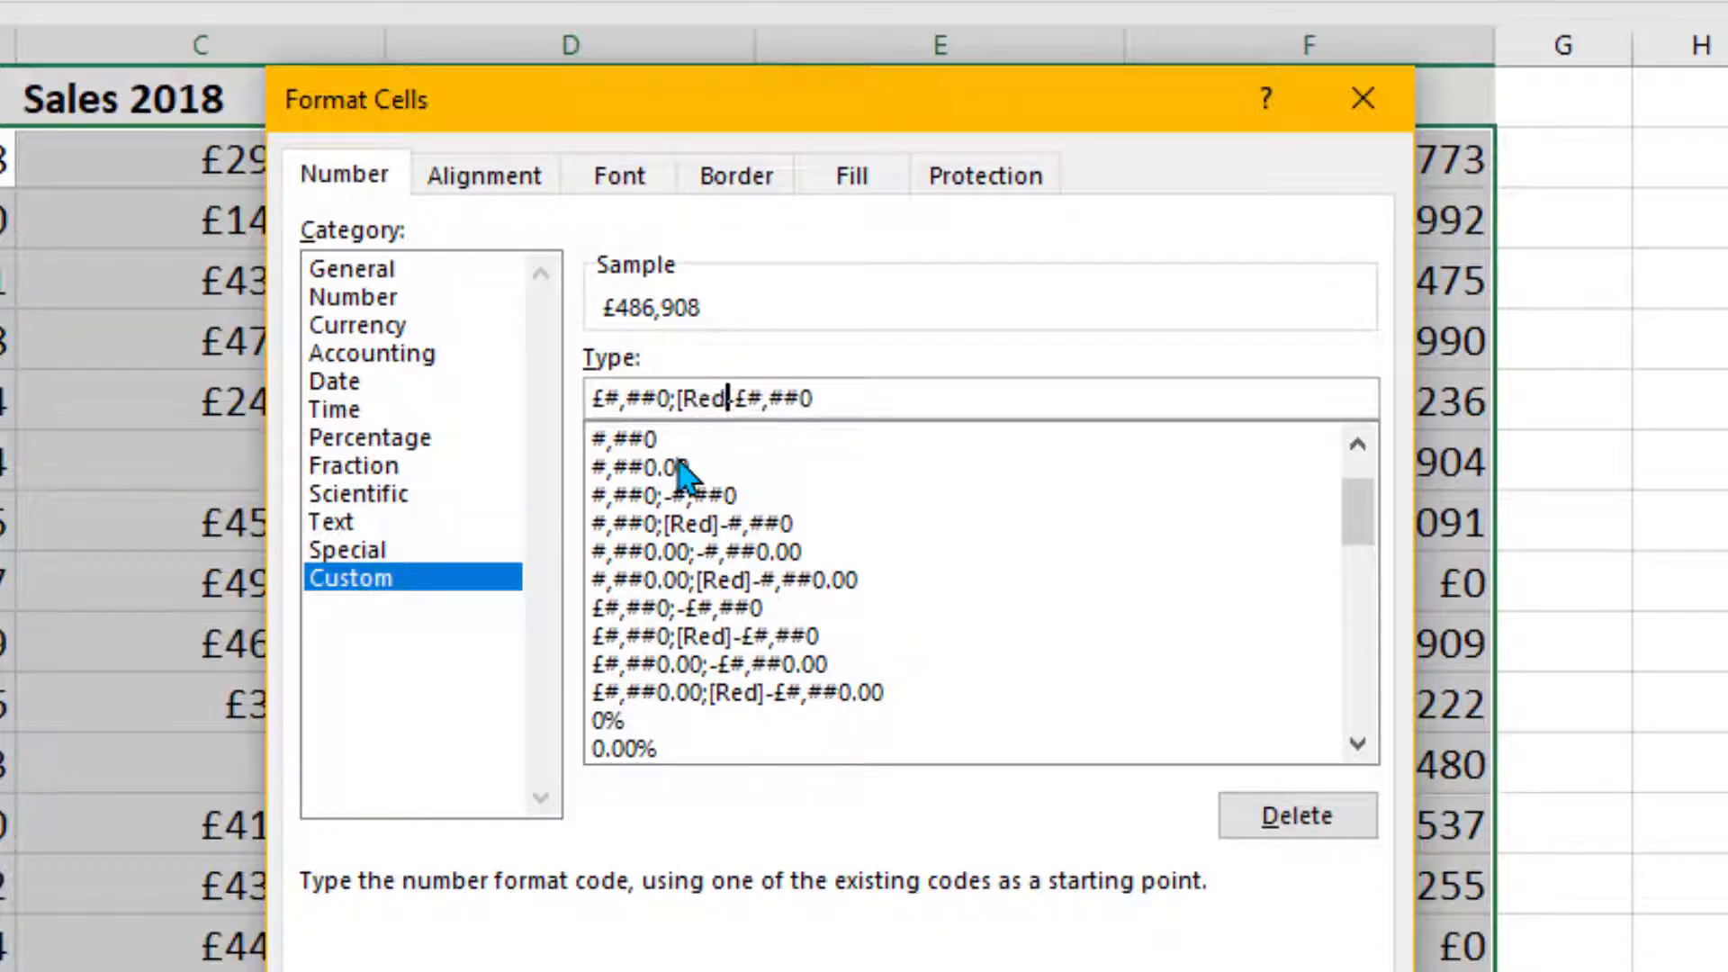
pyautogui.write(']')
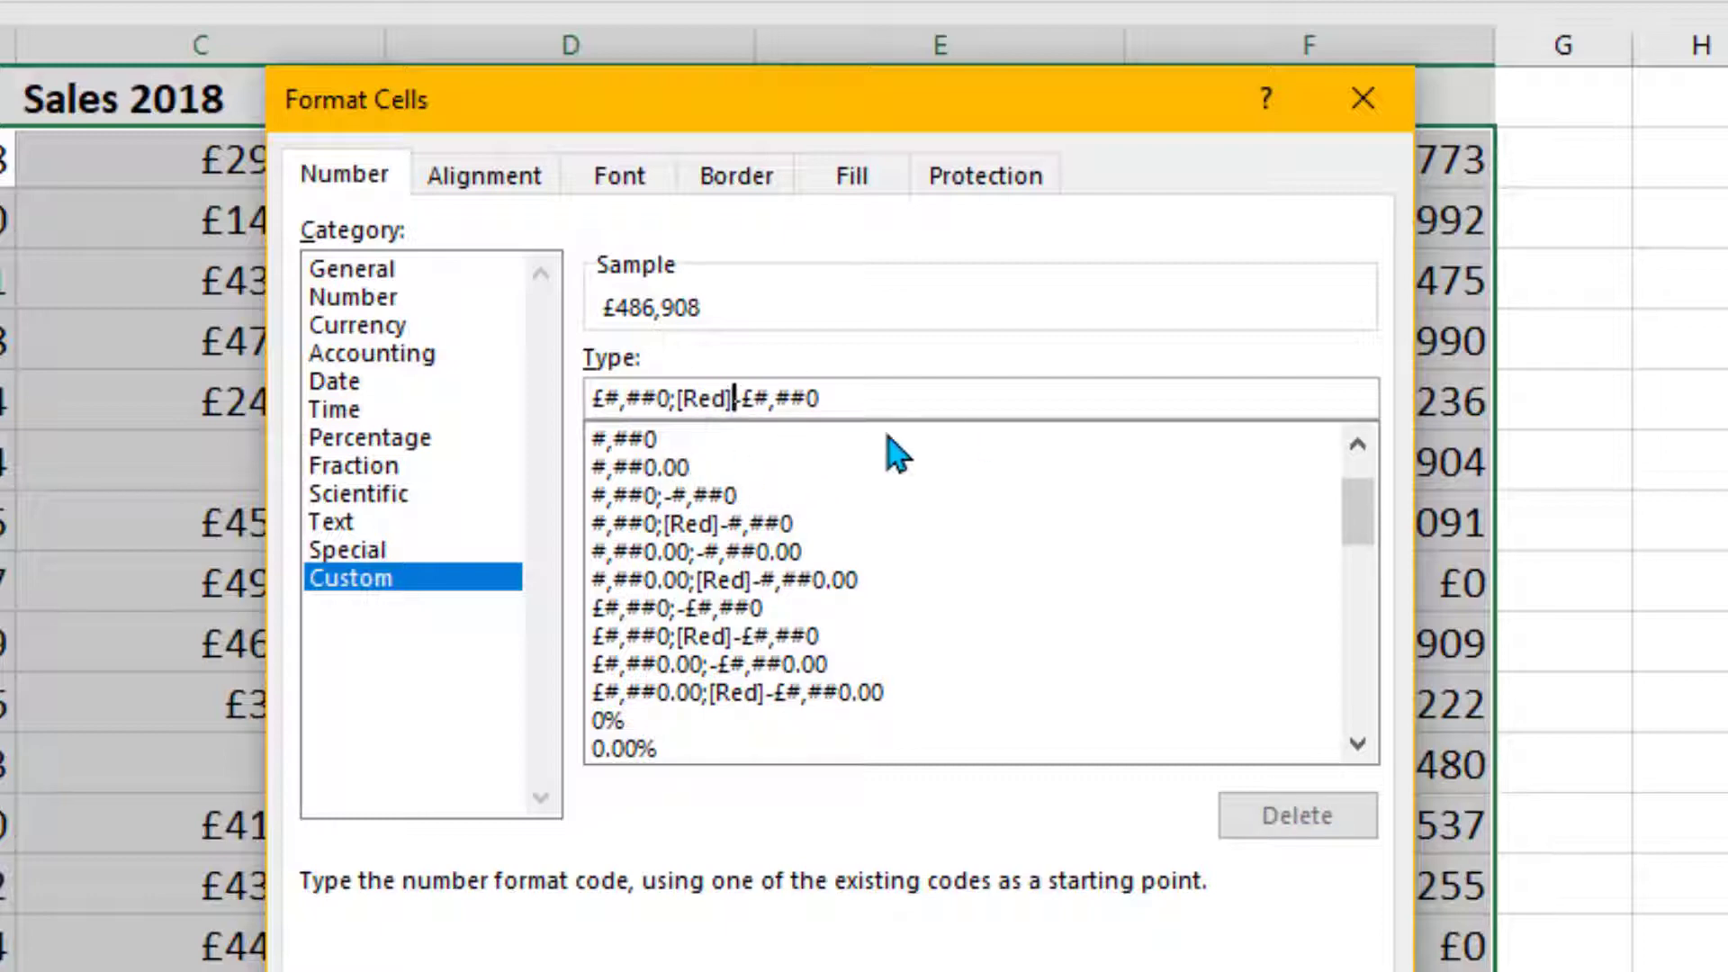
pyautogui.press('Left')
pyautogui.press('Left')
pyautogui.press('Left')
pyautogui.press('Left')
pyautogui.press('Left')
pyautogui.press('Left')
pyautogui.write(',')
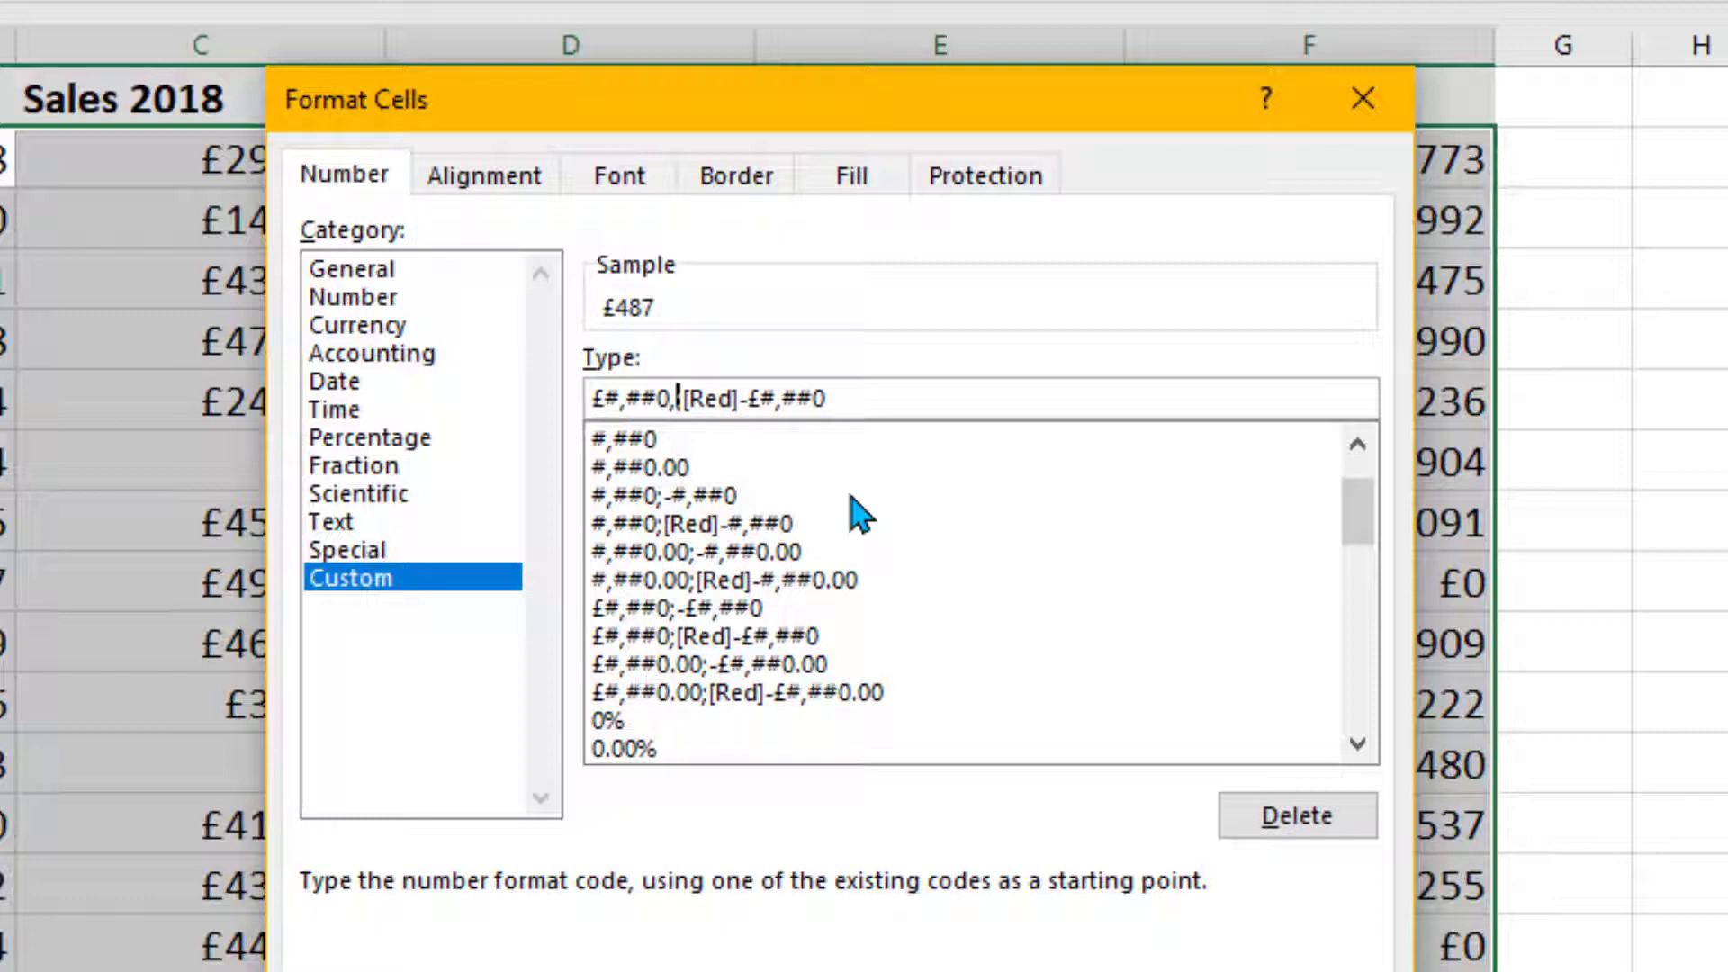
pyautogui.write('K')
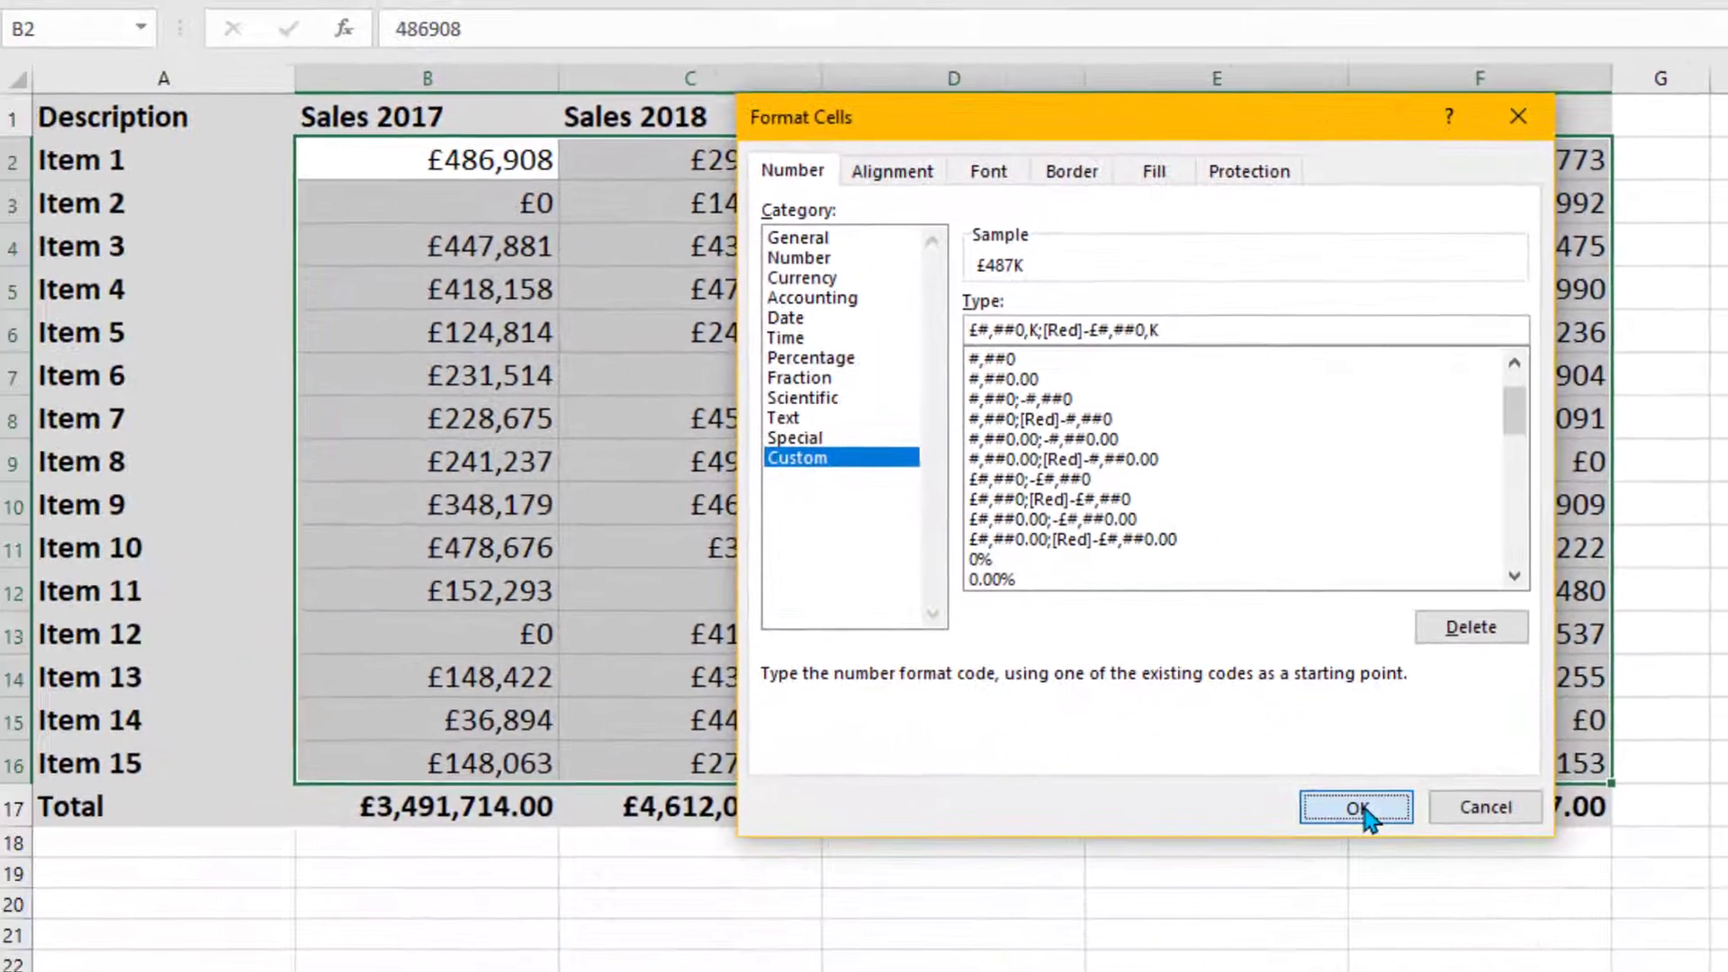
pyautogui.click(1359, 810)
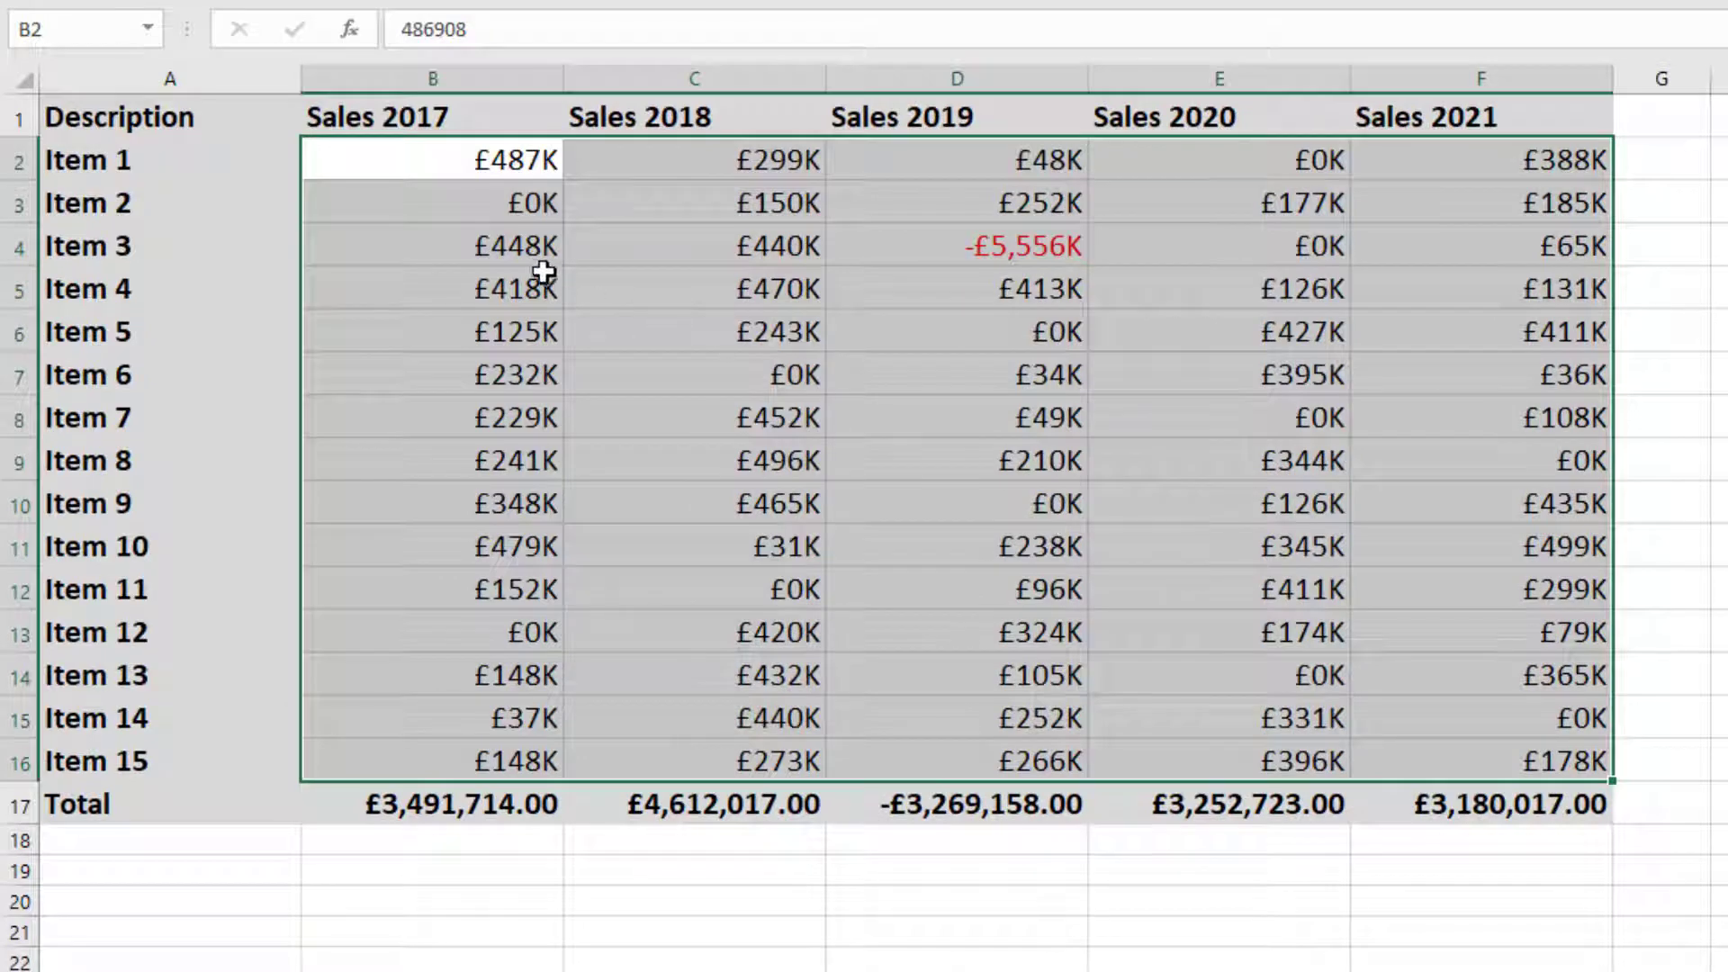
pyautogui.click(502, 163)
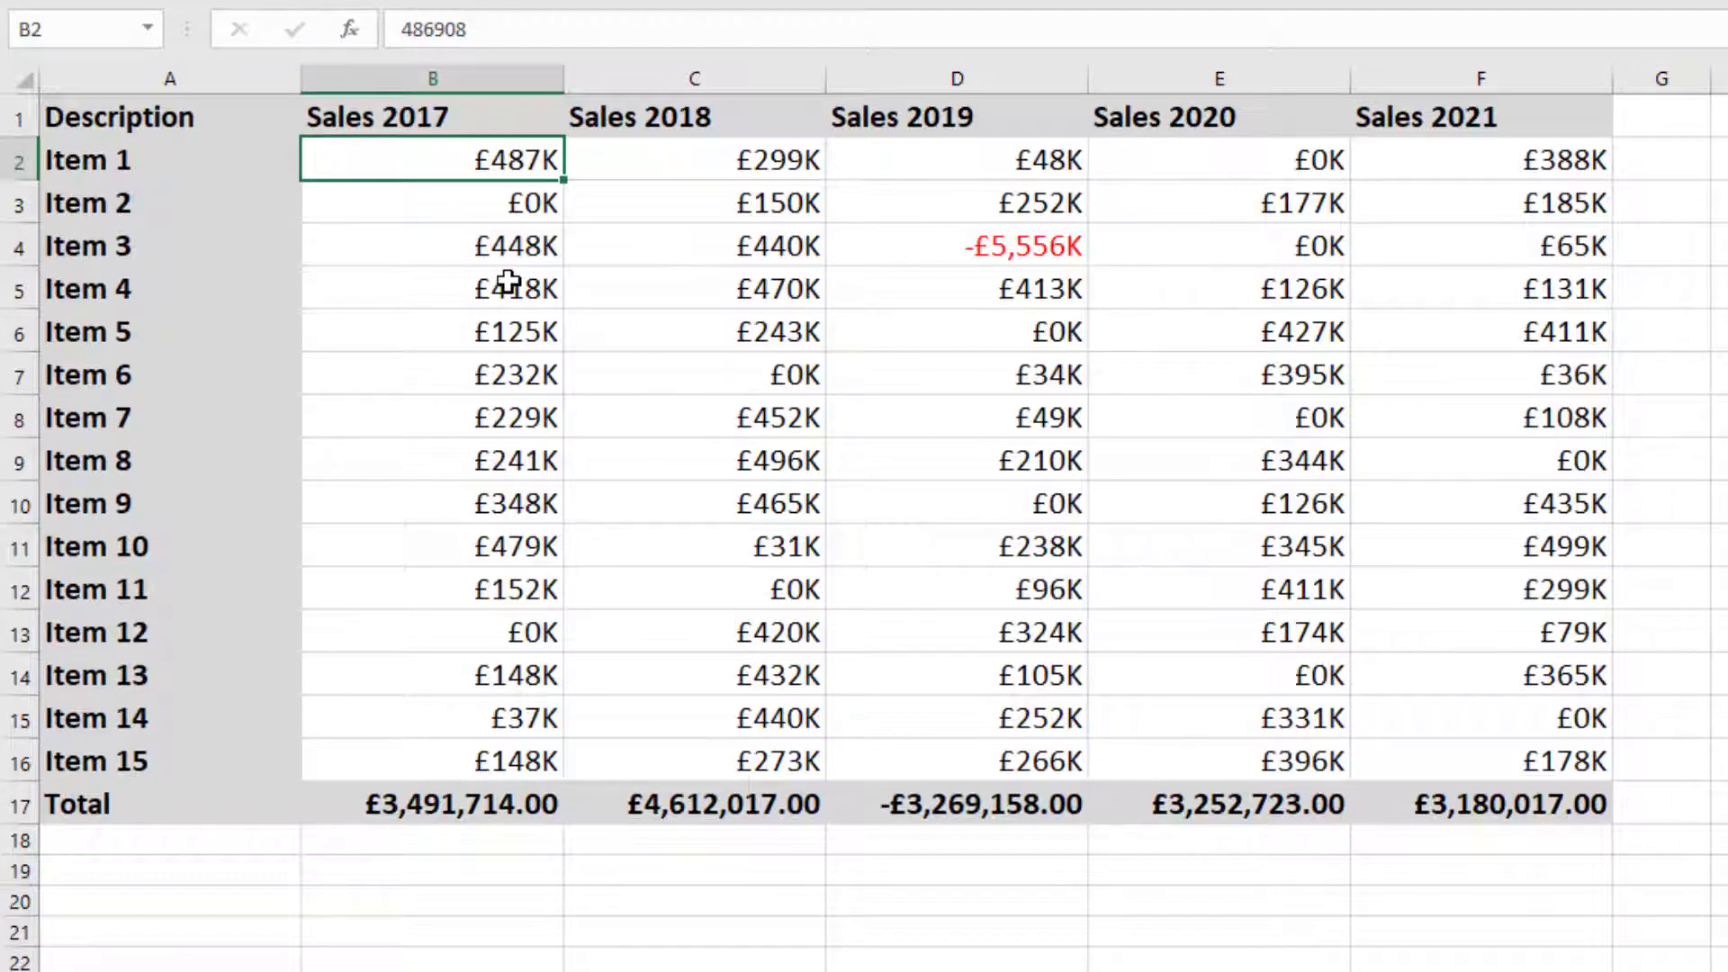
pyautogui.click(1023, 246)
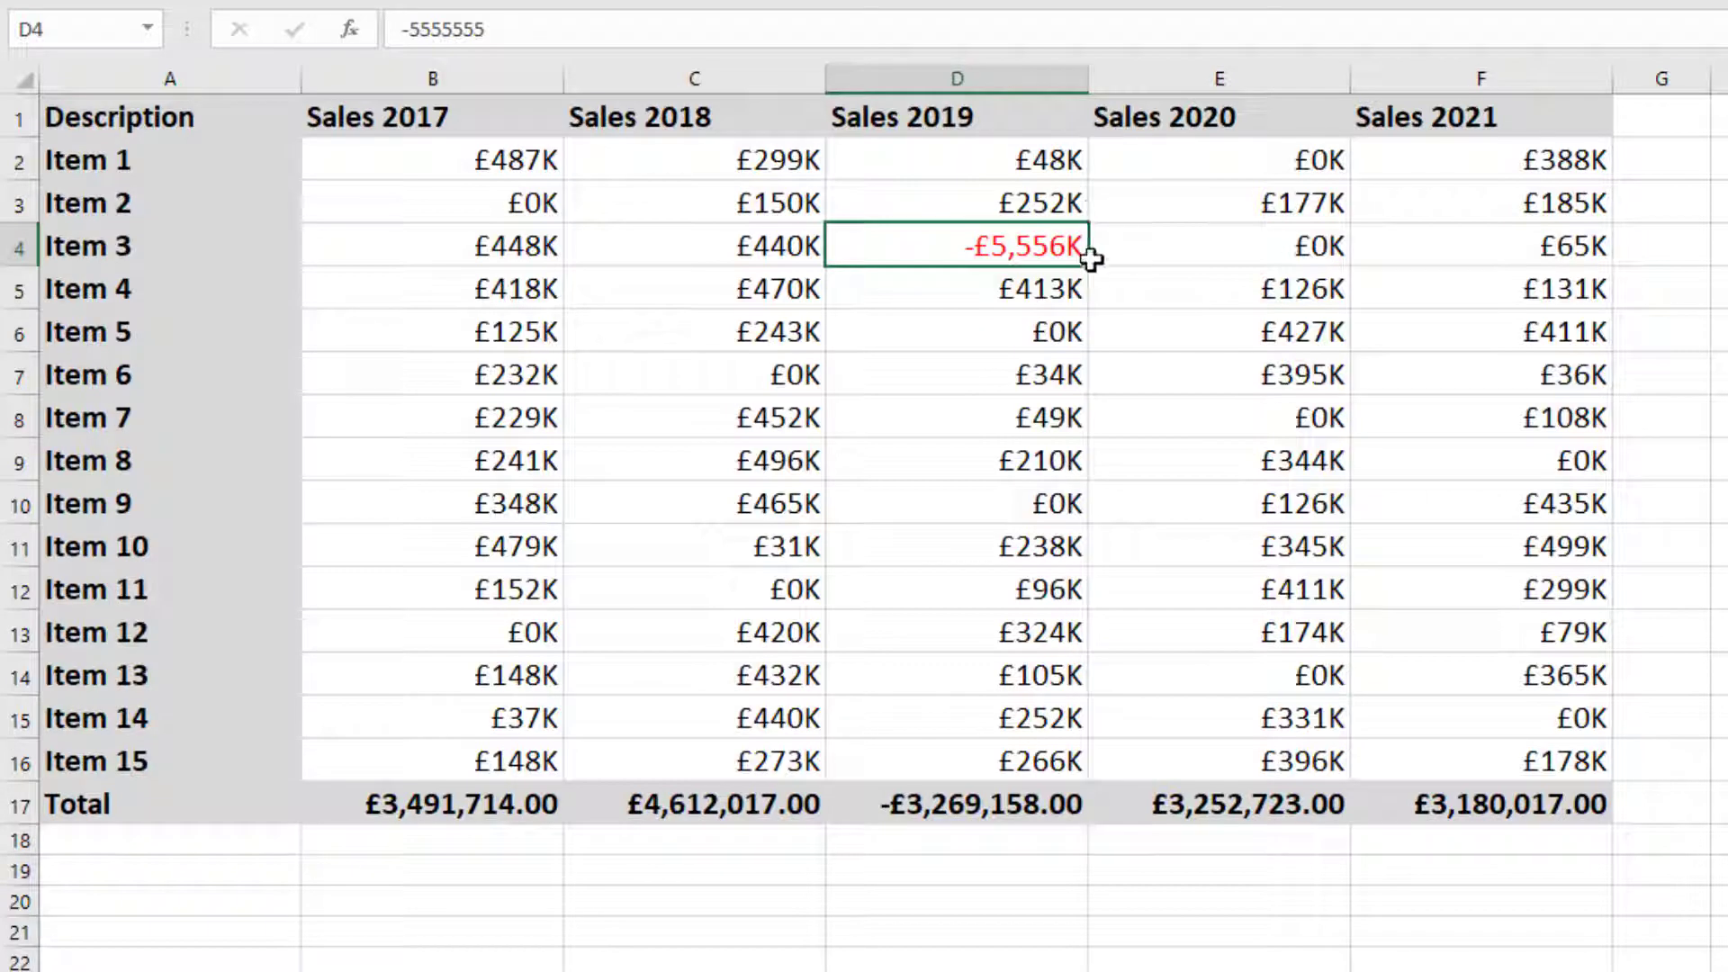
pyautogui.click(761, 378)
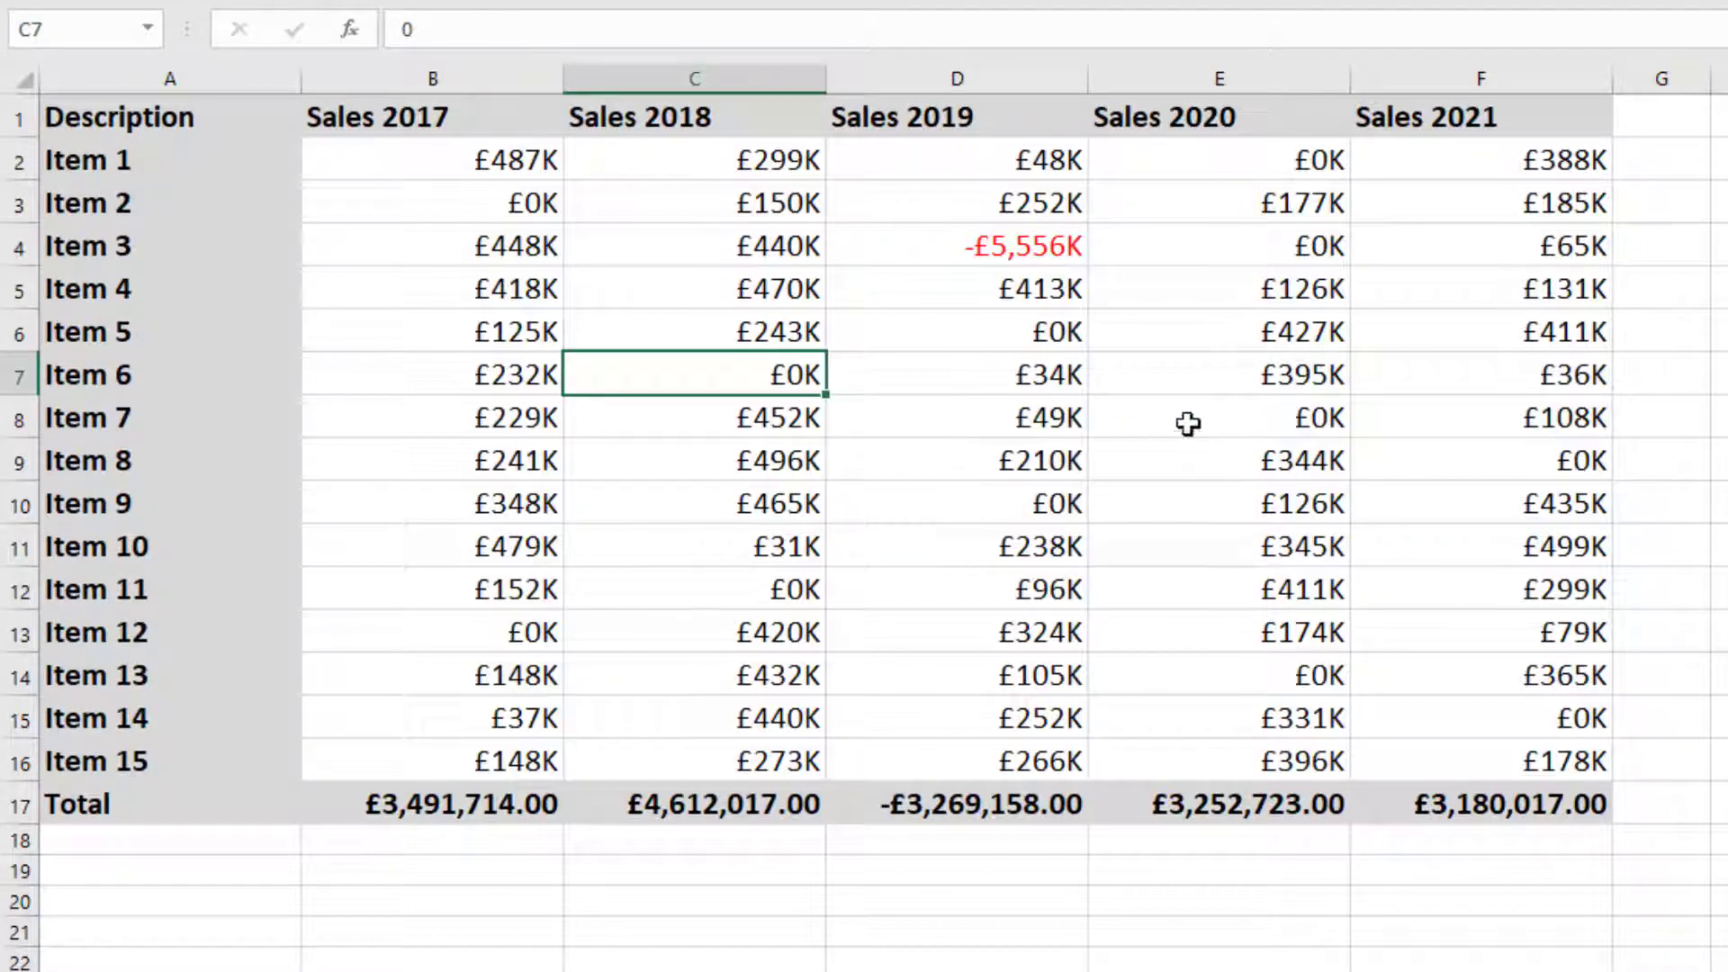
pyautogui.click(1319, 419)
pyautogui.moveTo(448, 161); pyautogui.dragTo(1444, 771)
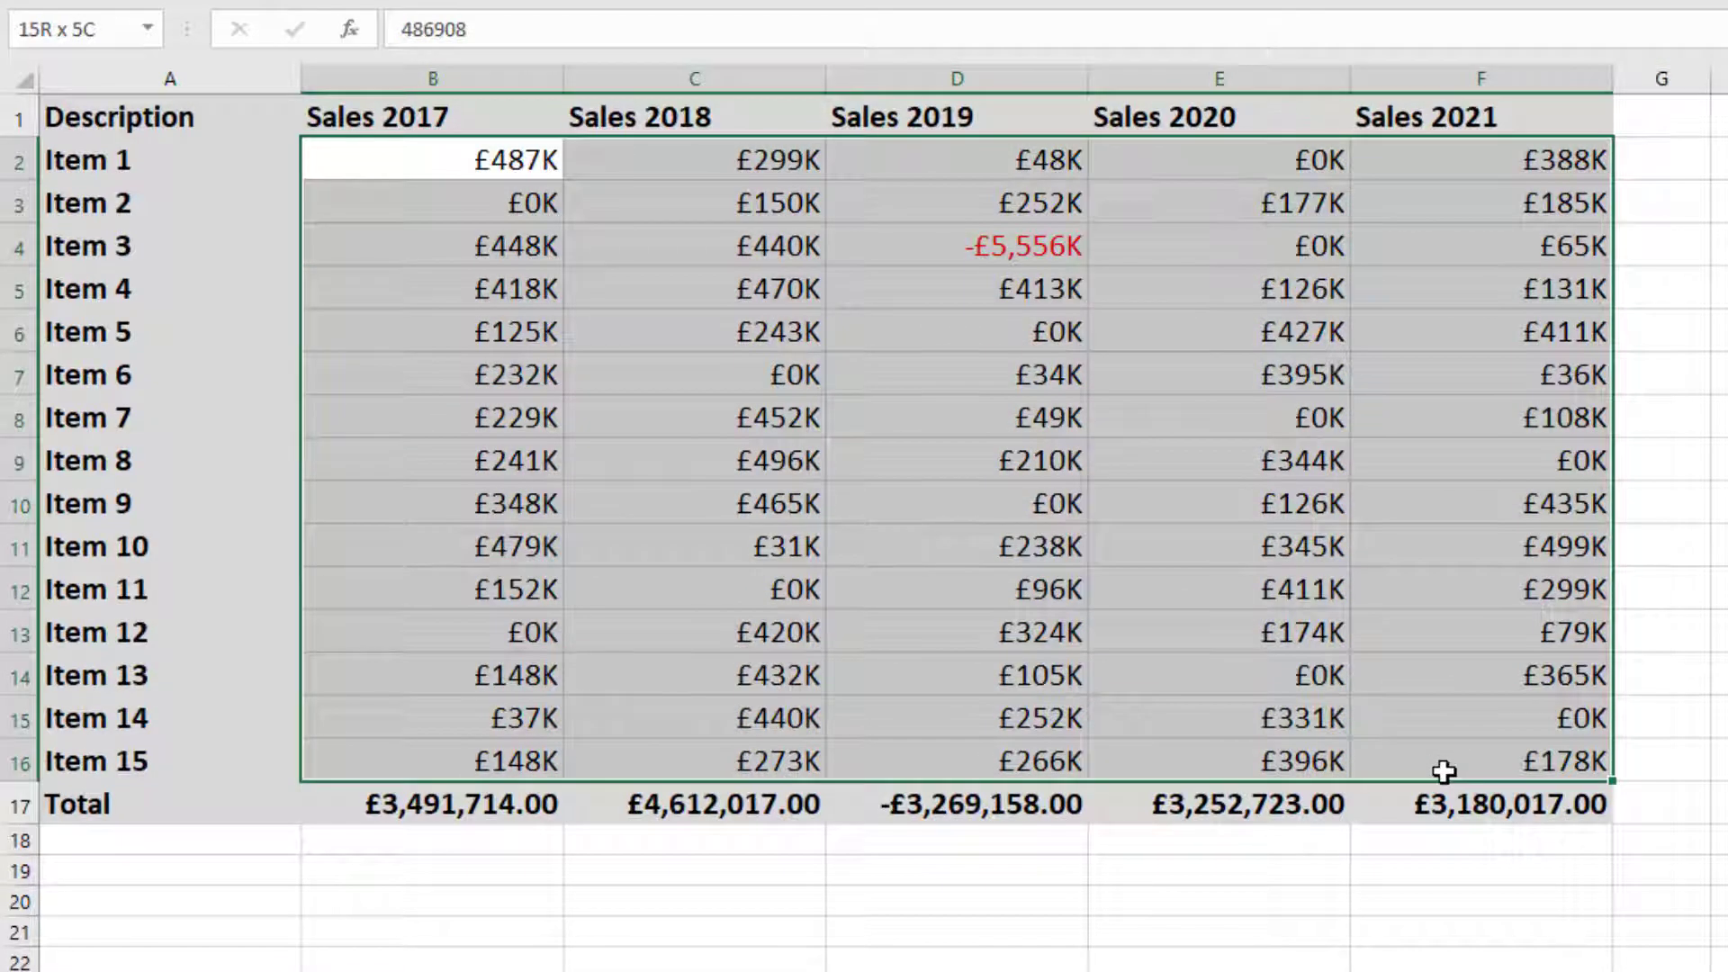
# Append an empty zero section, making the custom code £#,##0,K;[Red]-£#,##0,K;
pyautogui.hotkey('ctrl', '1')
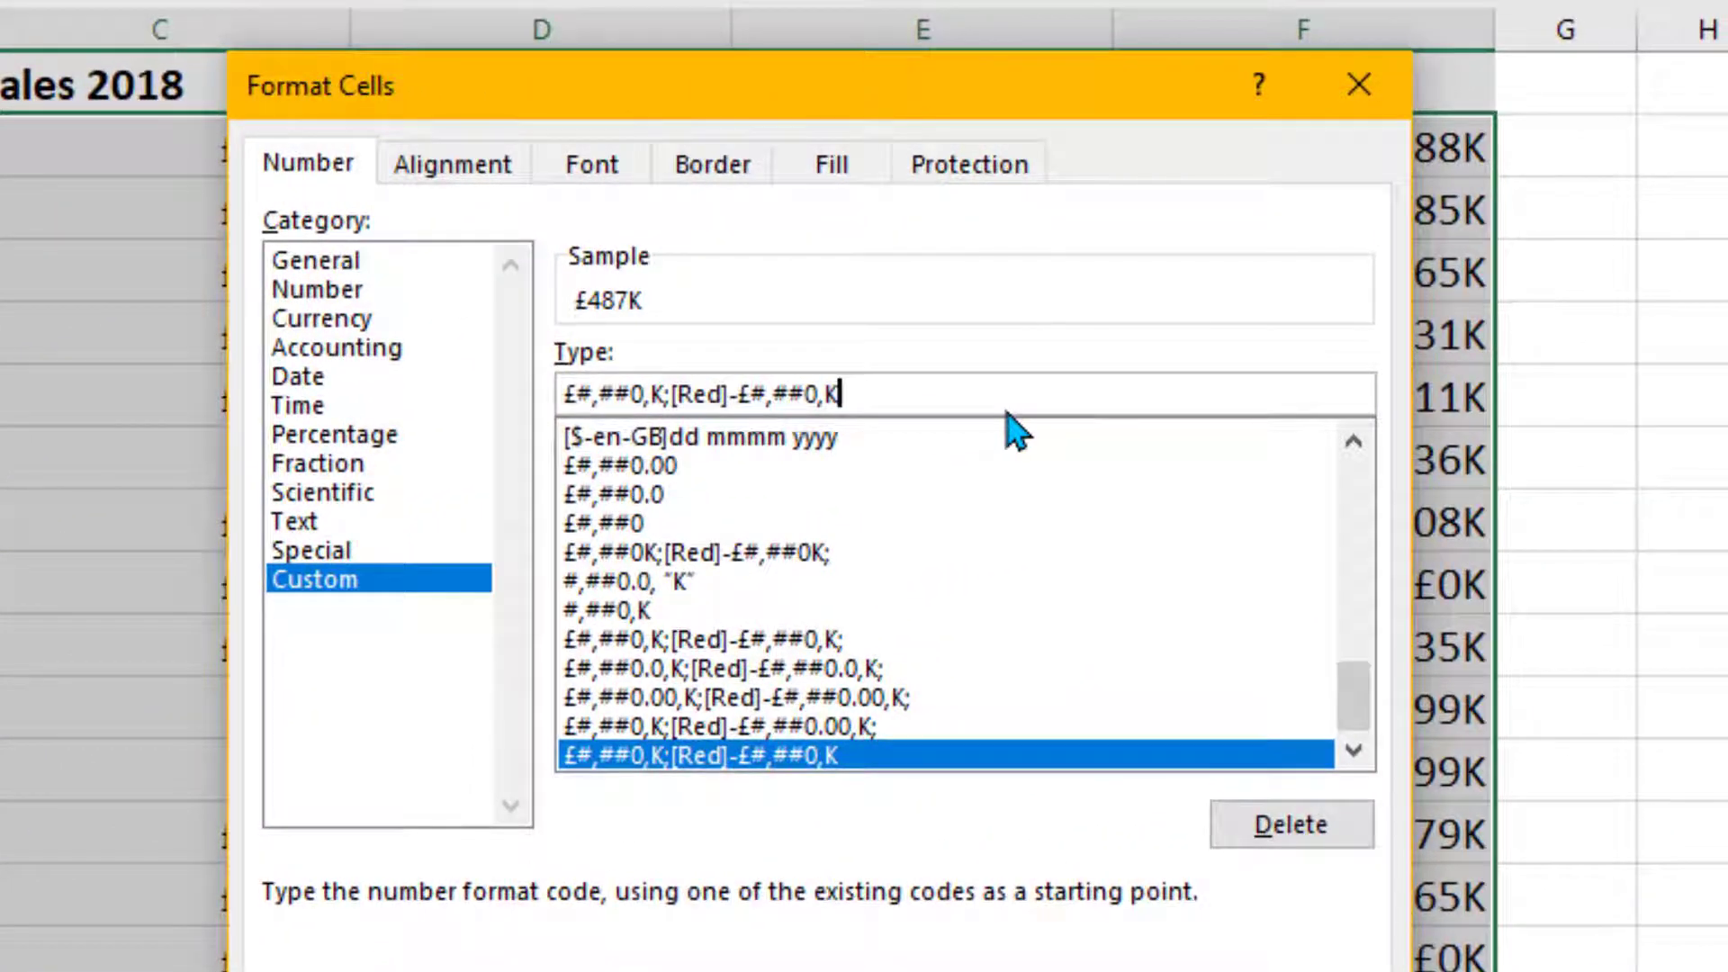
pyautogui.write(';')
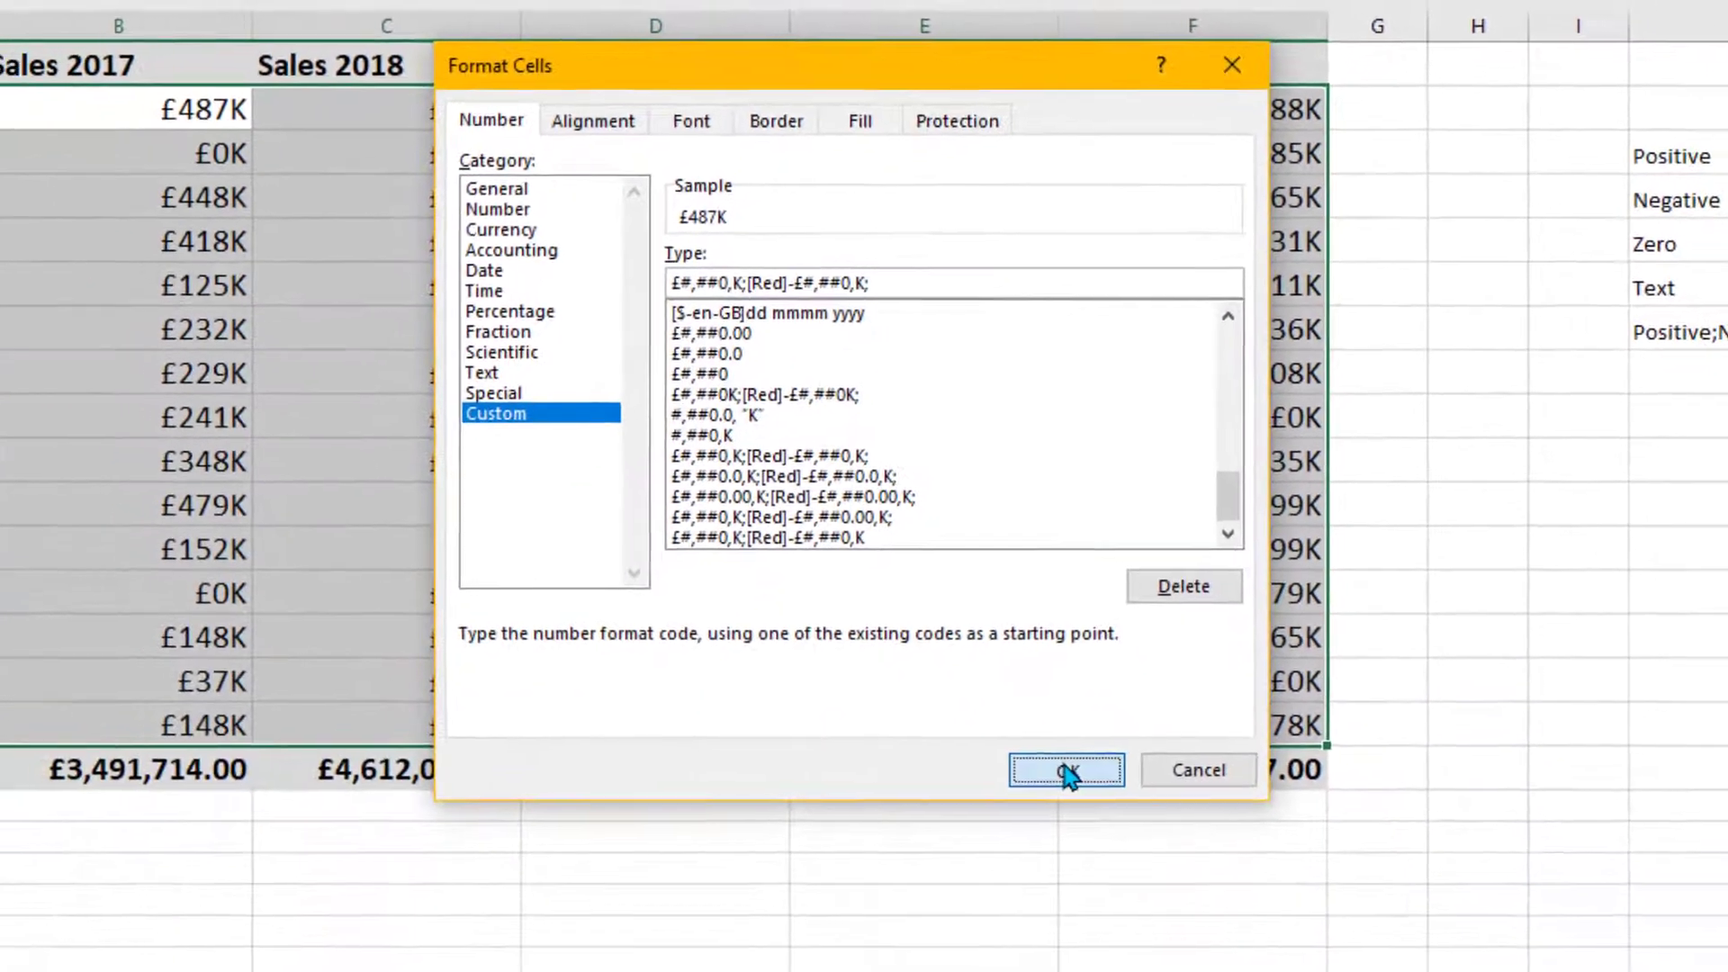
pyautogui.click(1068, 771)
# Check that blank cells D6, D10 and C12 still hold 0, then select B2:F16
pyautogui.click(980, 484)
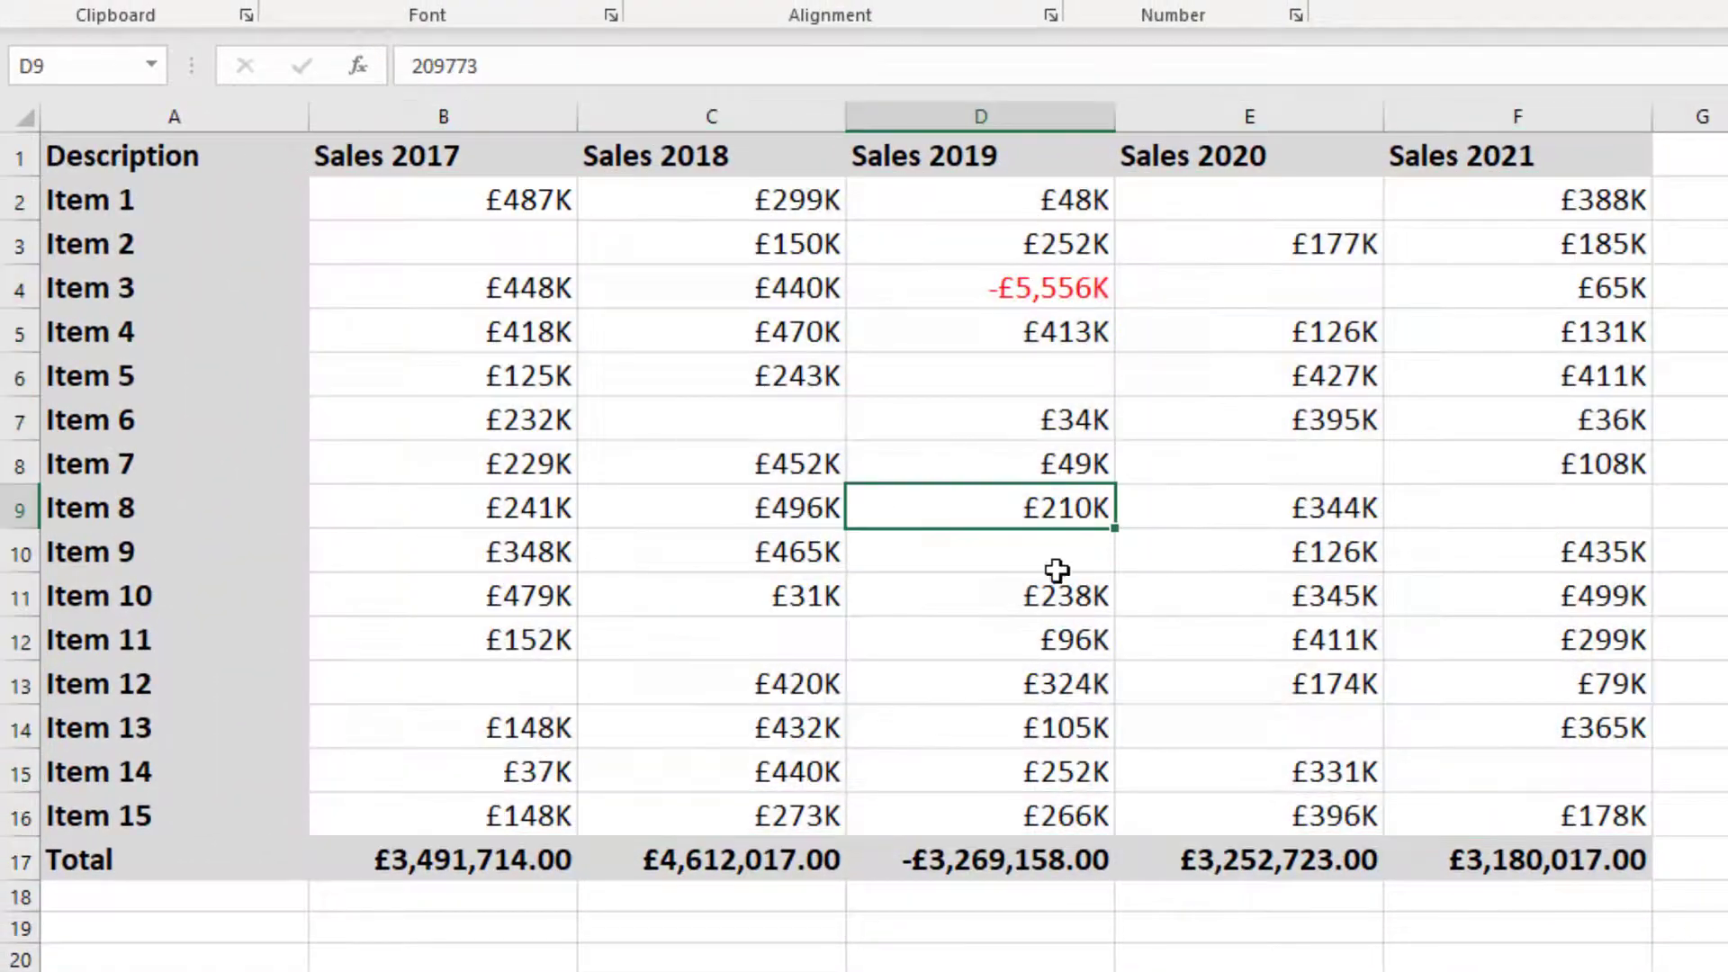
pyautogui.click(1053, 562)
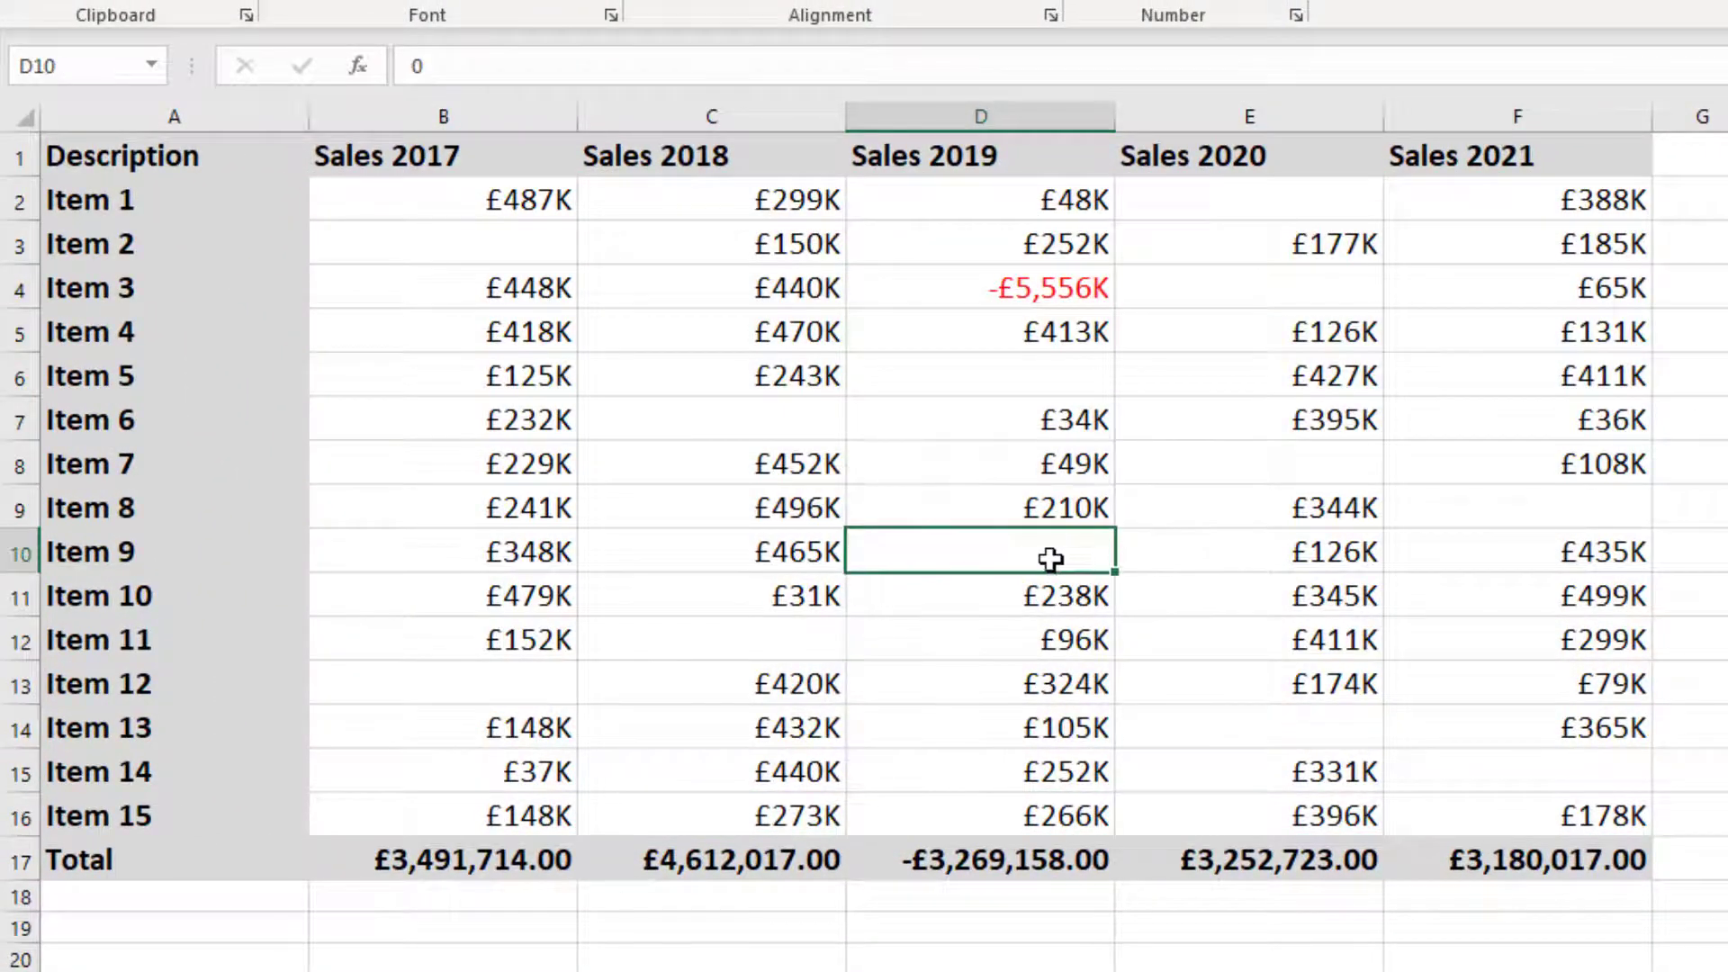
pyautogui.click(757, 642)
pyautogui.click(1058, 376)
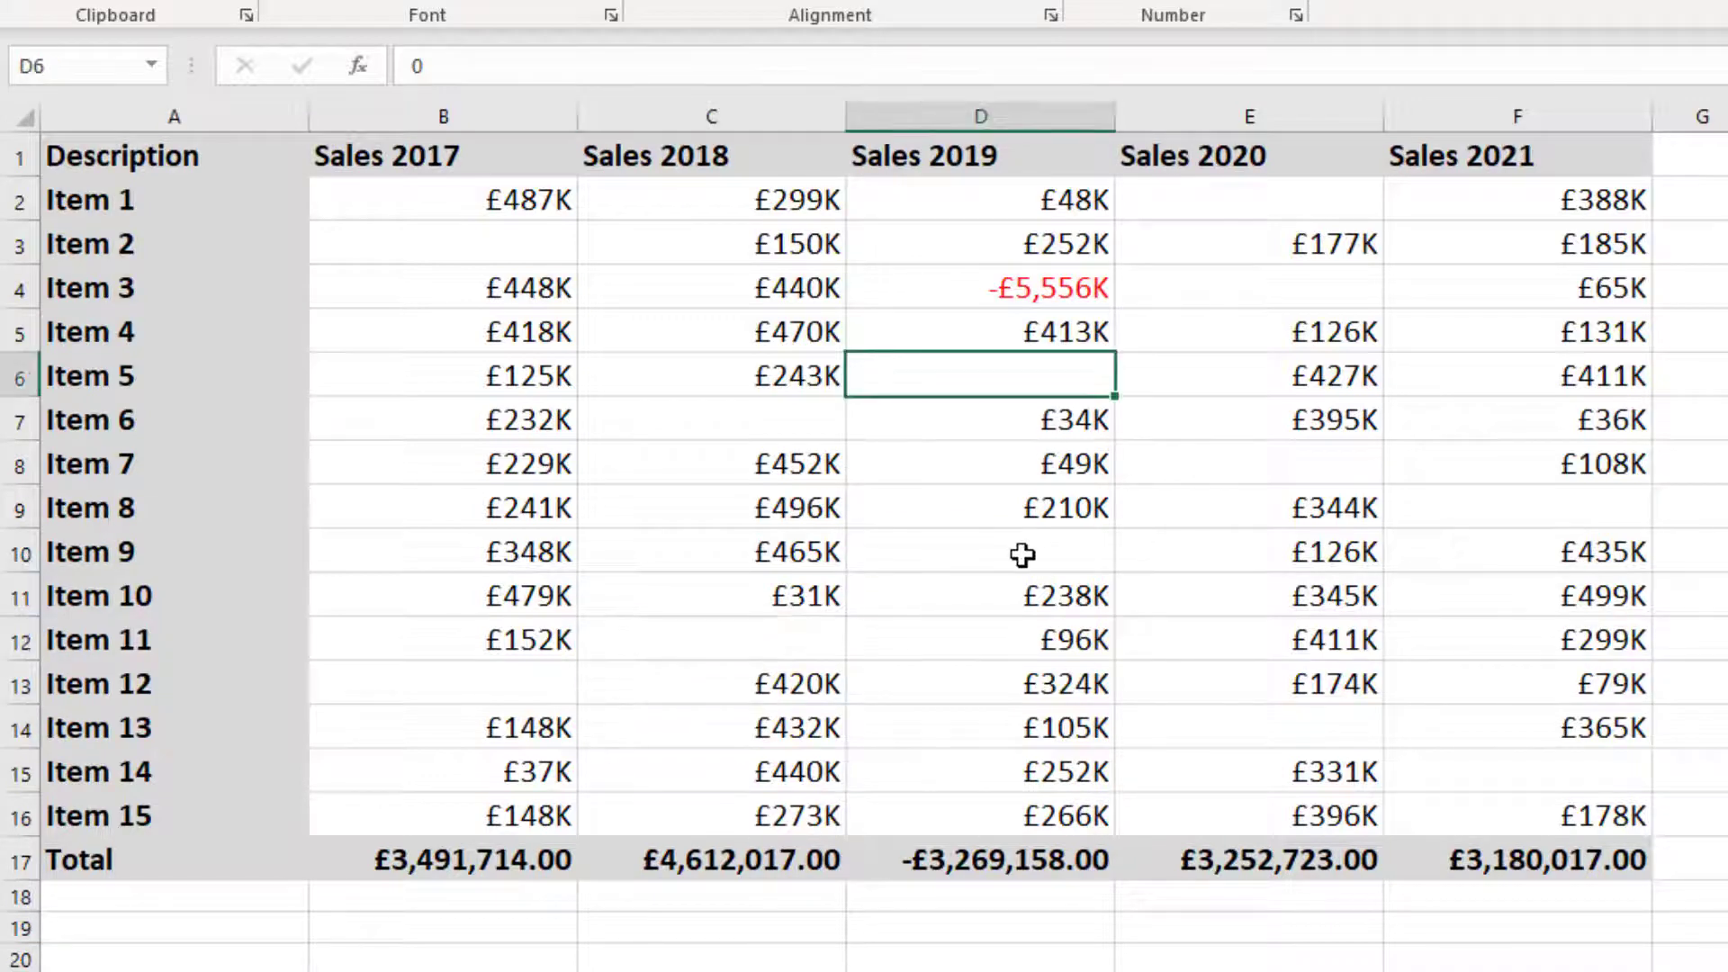
pyautogui.click(1024, 554)
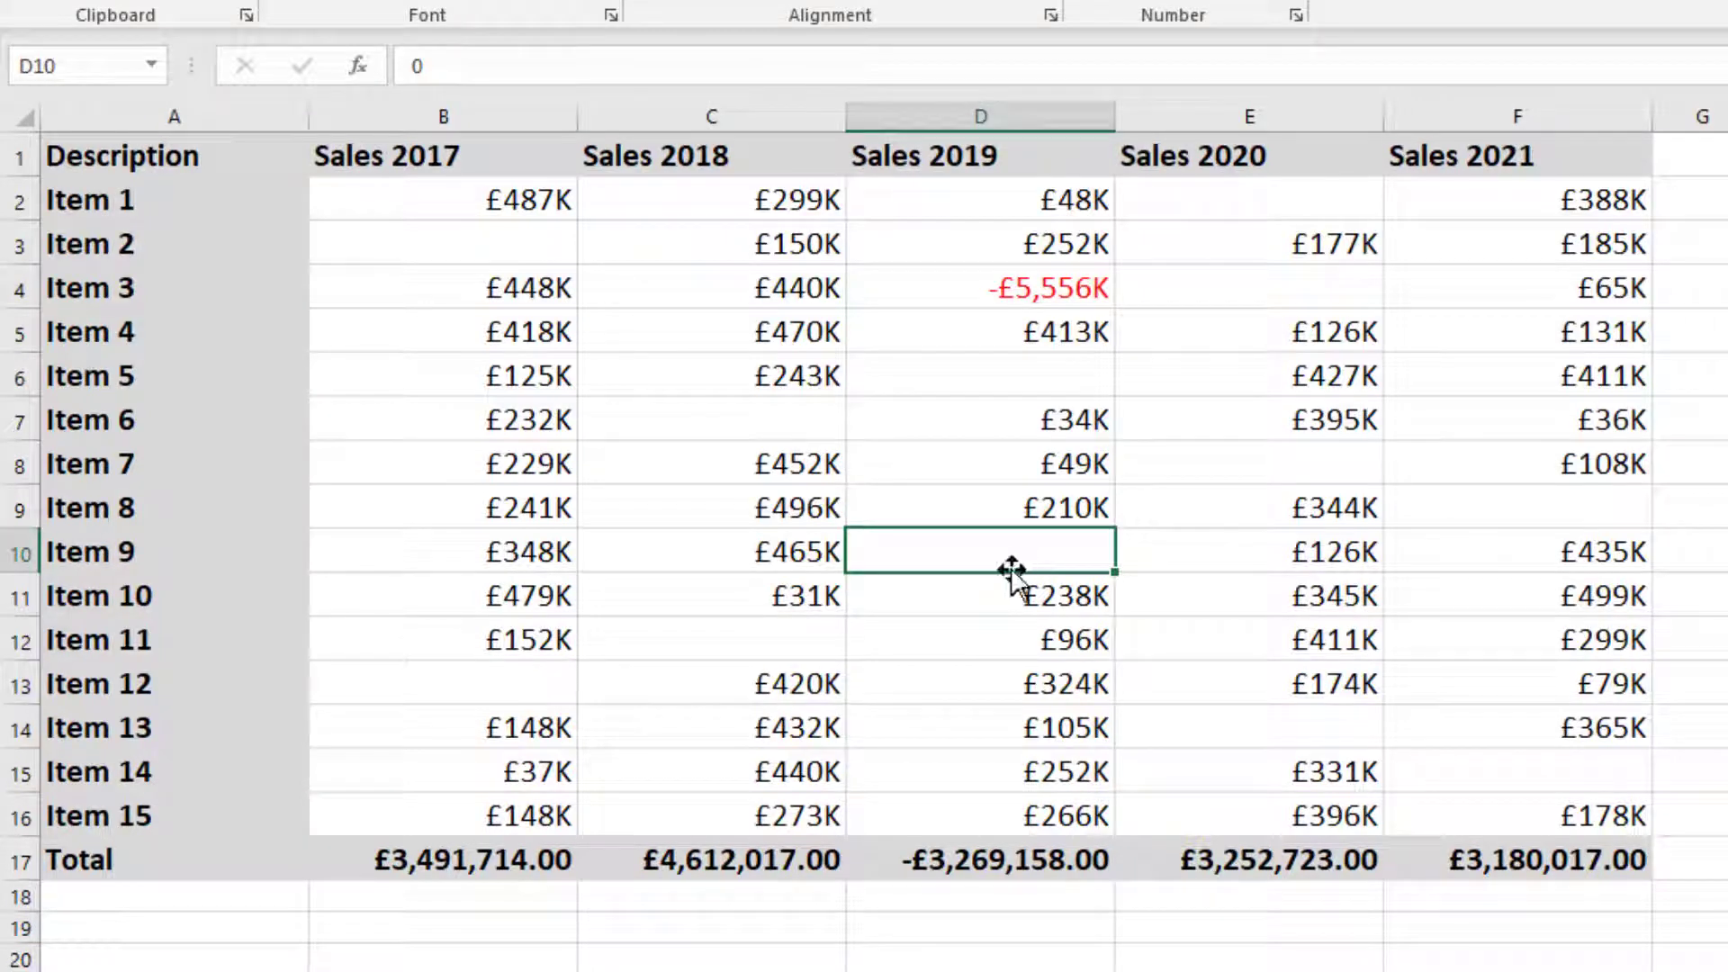
pyautogui.click(1042, 375)
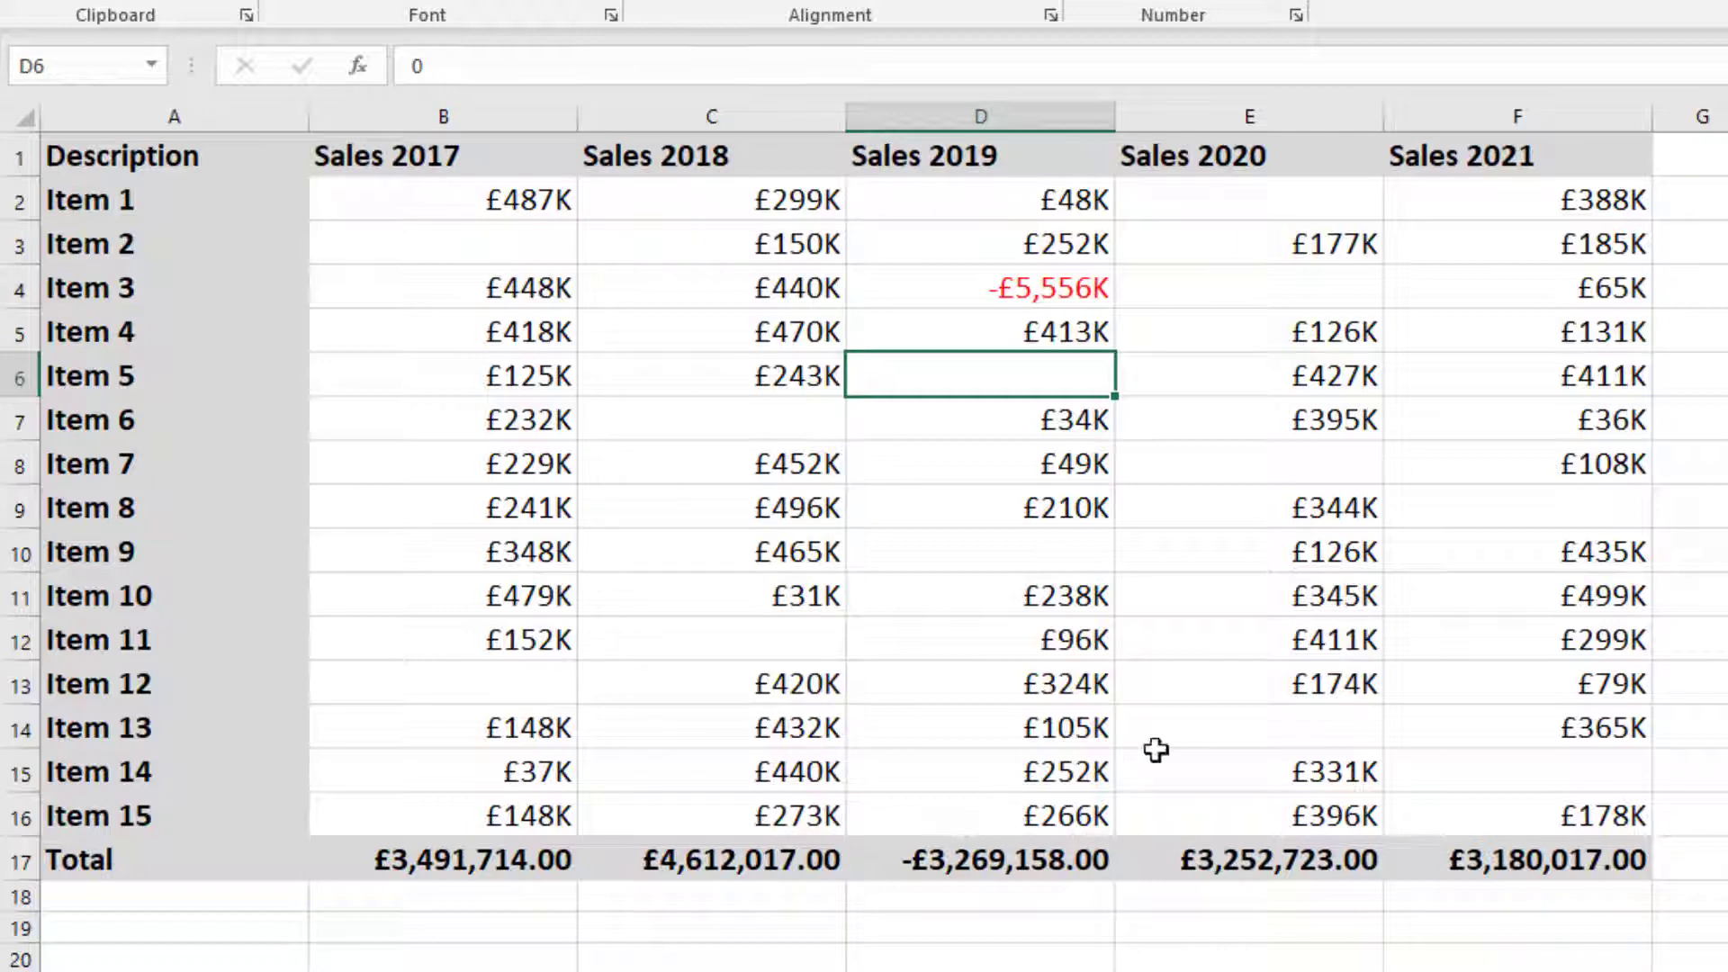
pyautogui.click(991, 548)
pyautogui.click(740, 642)
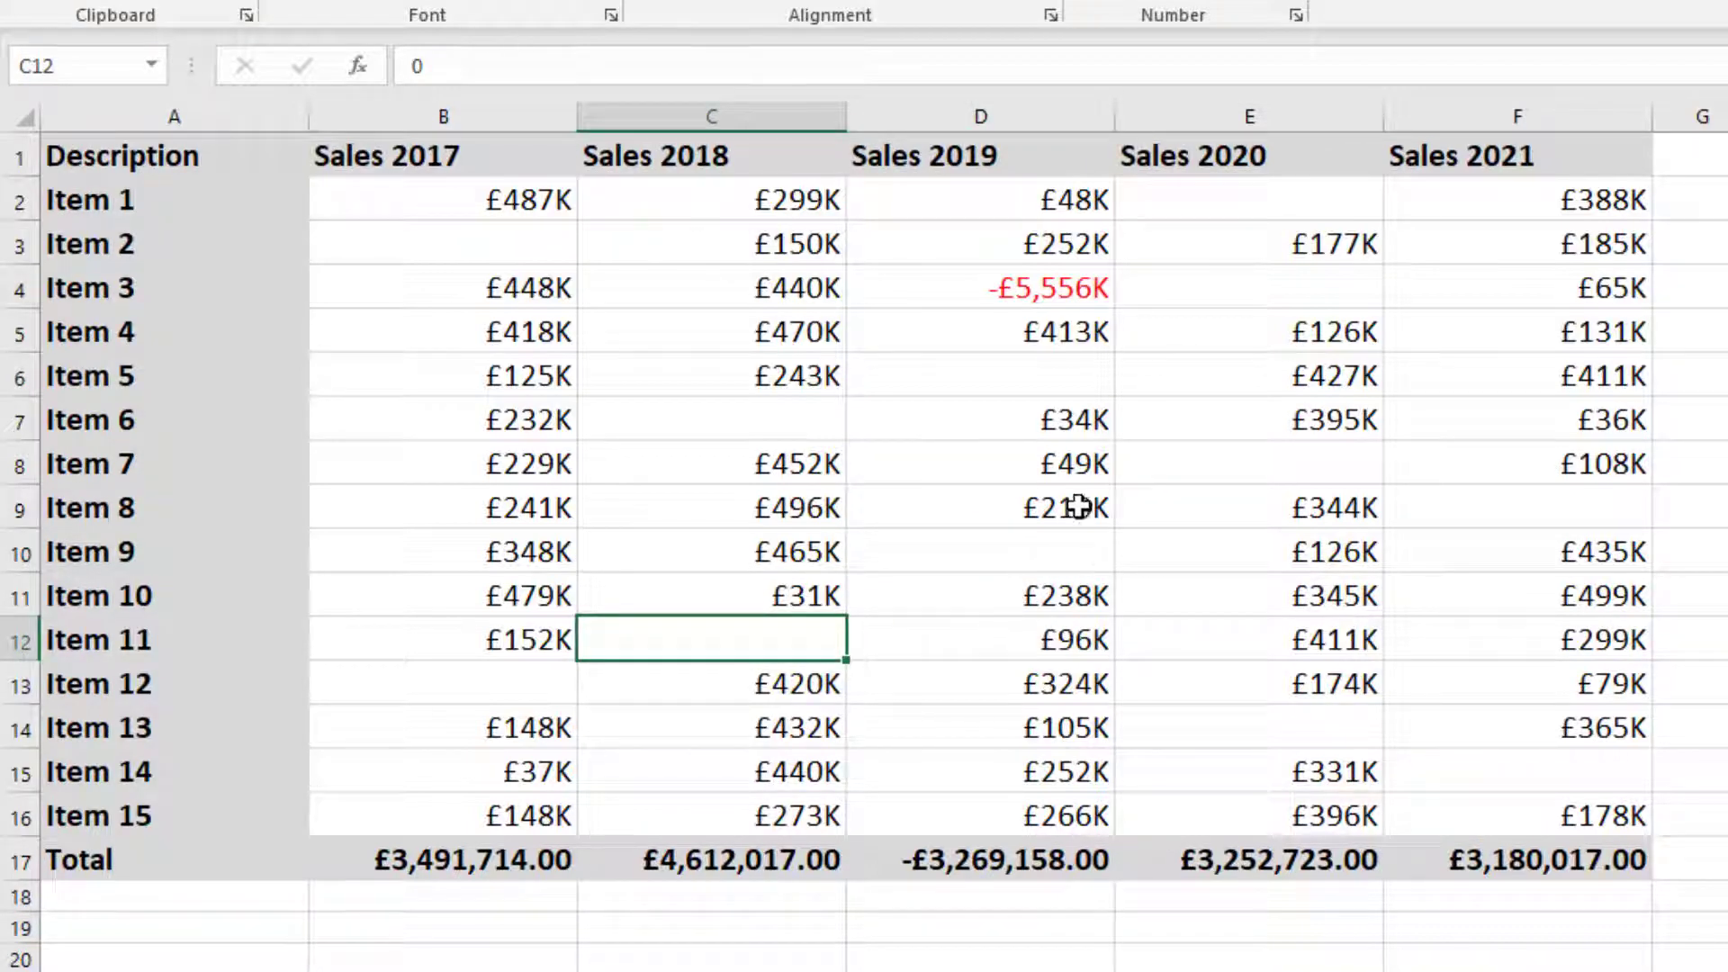
pyautogui.click(475, 199)
pyautogui.moveTo(474, 198); pyautogui.dragTo(1551, 825)
# Change the custom format to £#,##0,K;[Red]-£#,##0,K;"ZERO" so zeros display ZERO
pyautogui.hotkey('ctrl', '1')
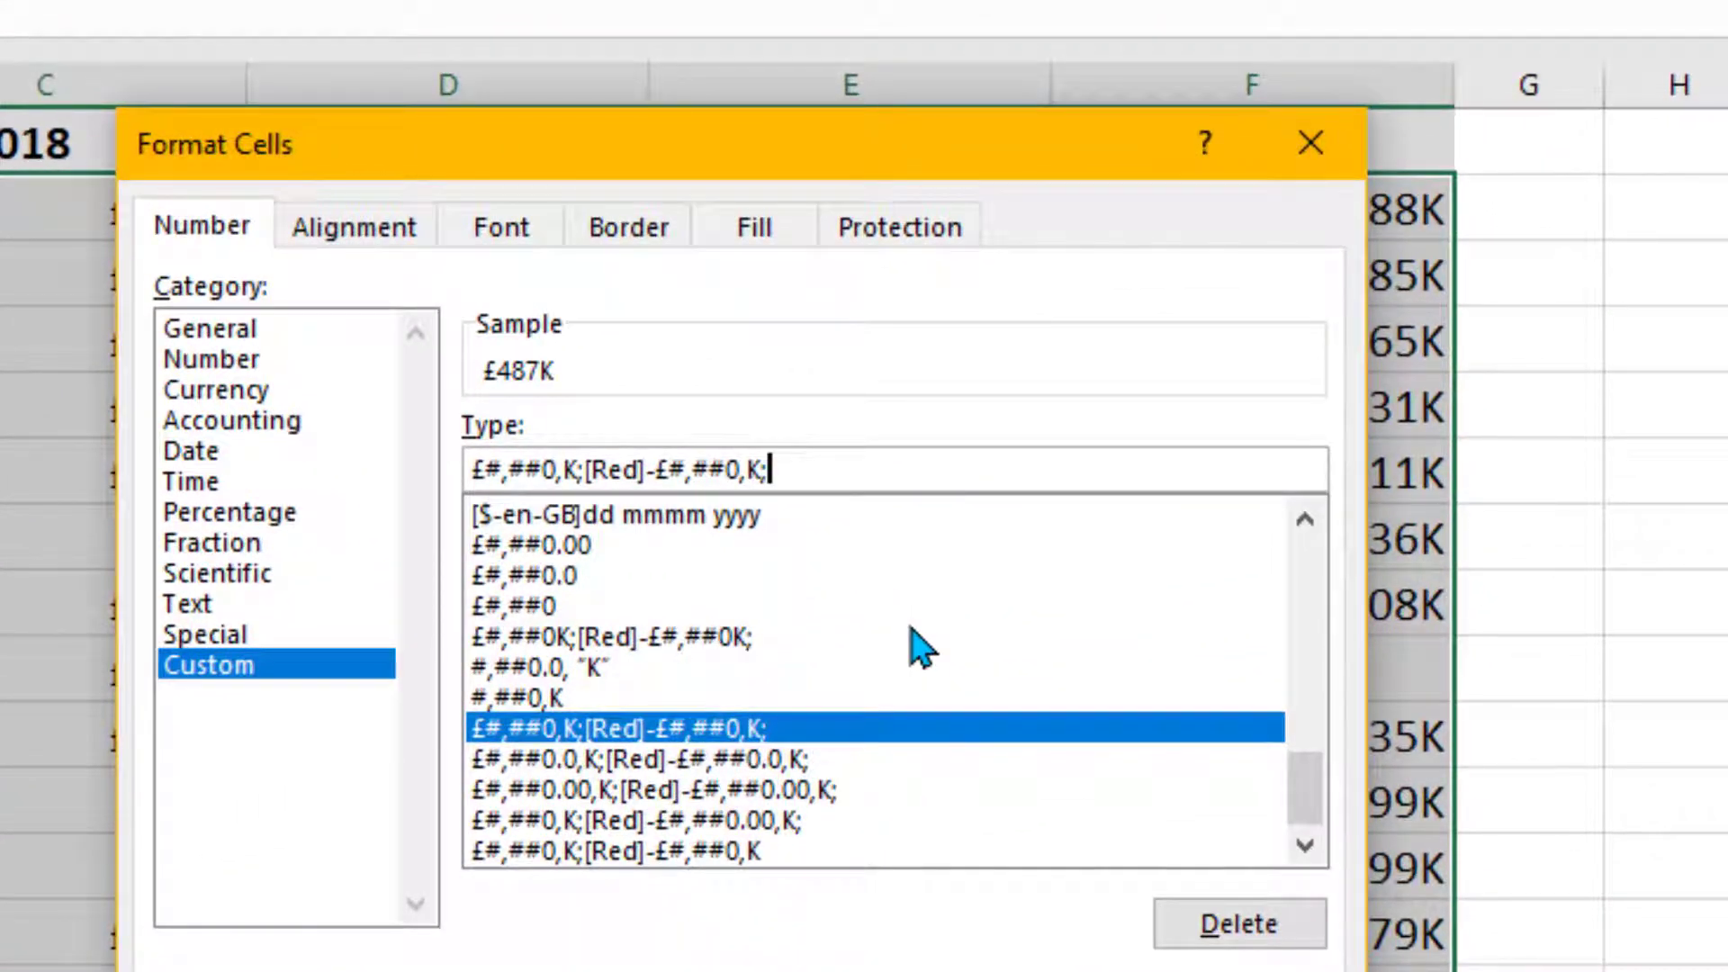
pyautogui.write('ZERO')
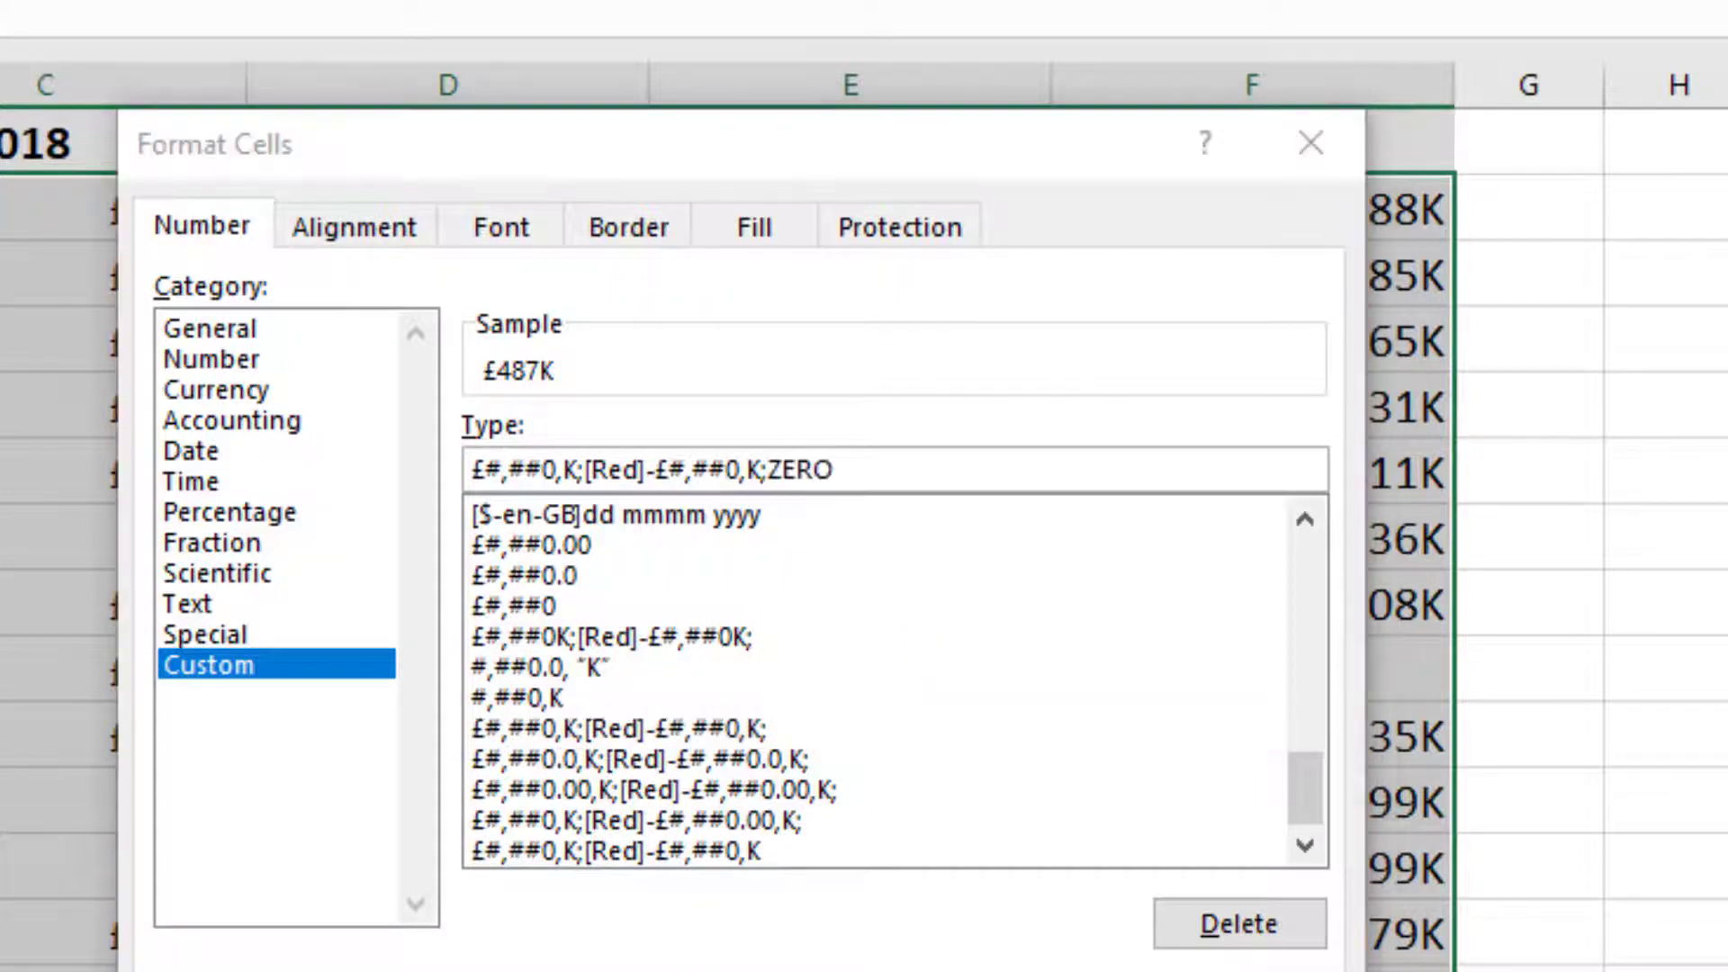
pyautogui.press('Return')
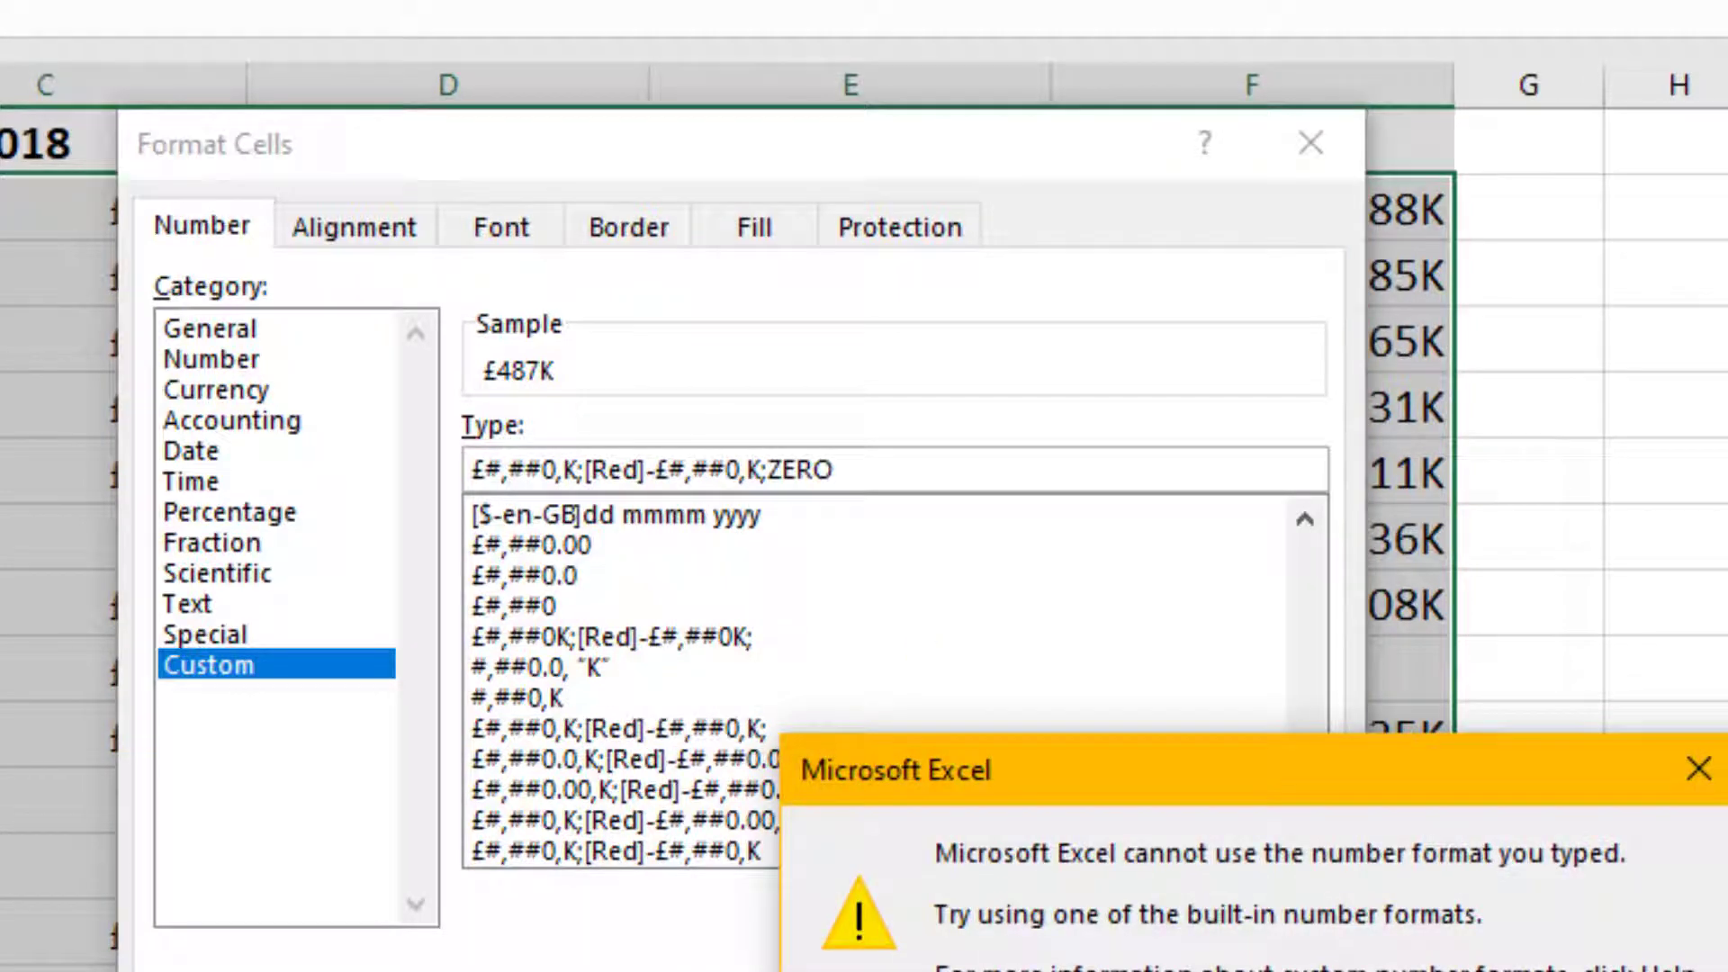
pyautogui.press('Return')
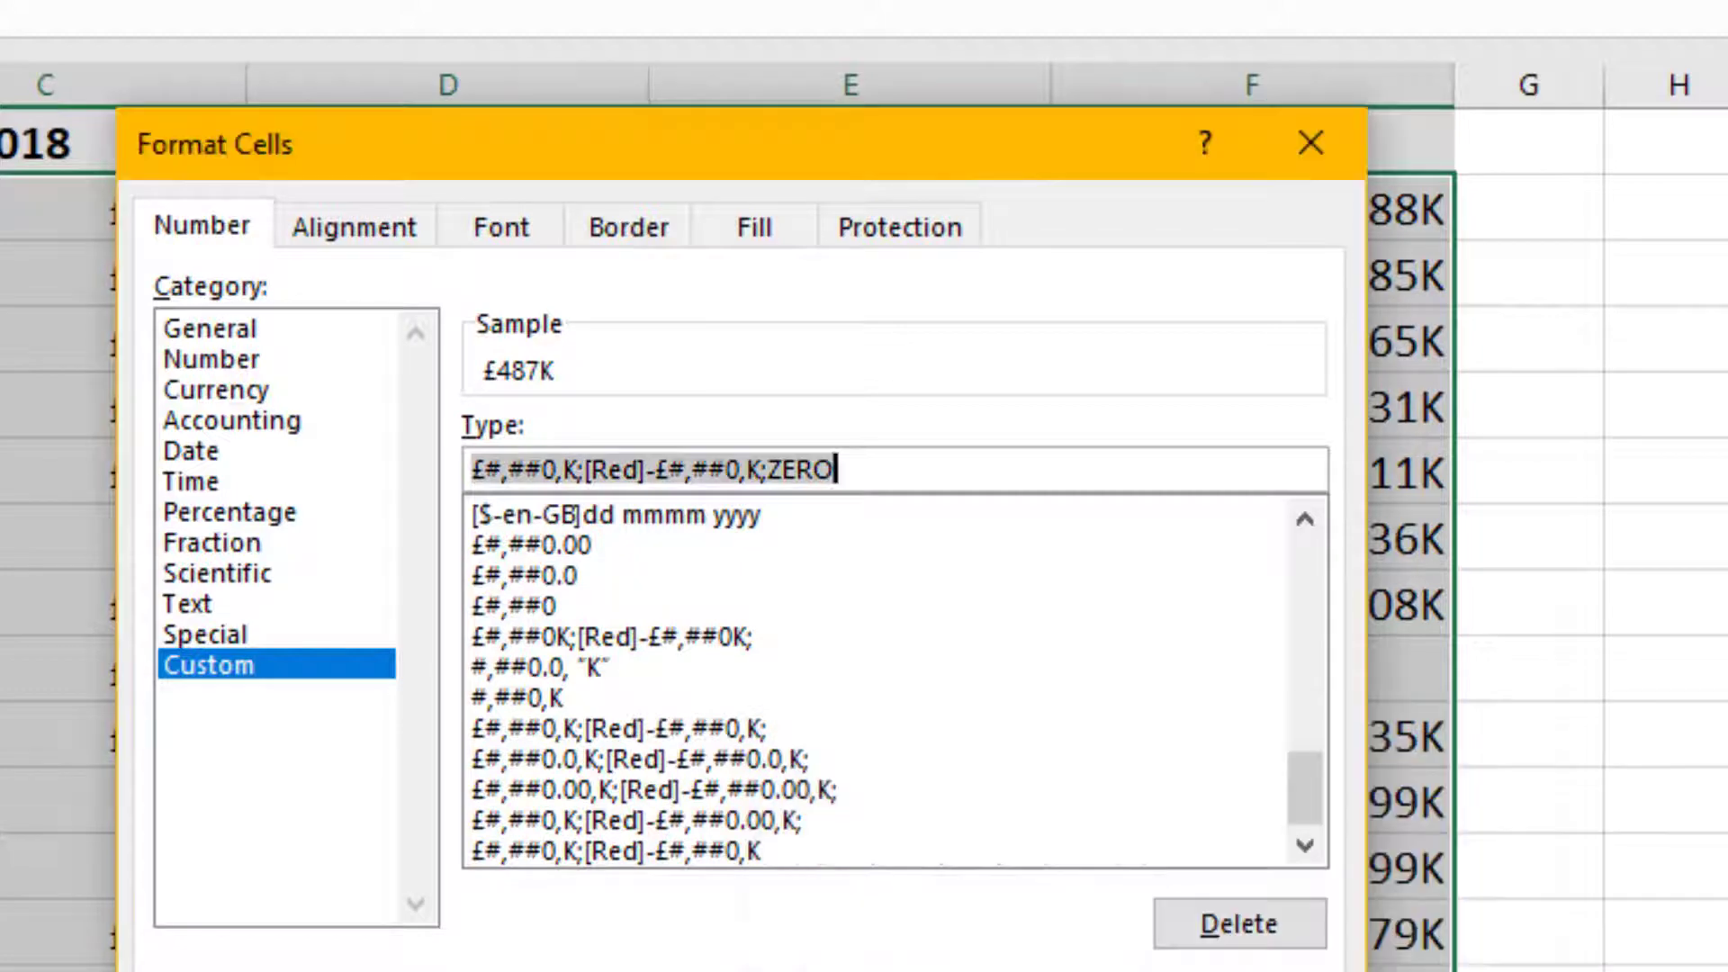
pyautogui.click(768, 469)
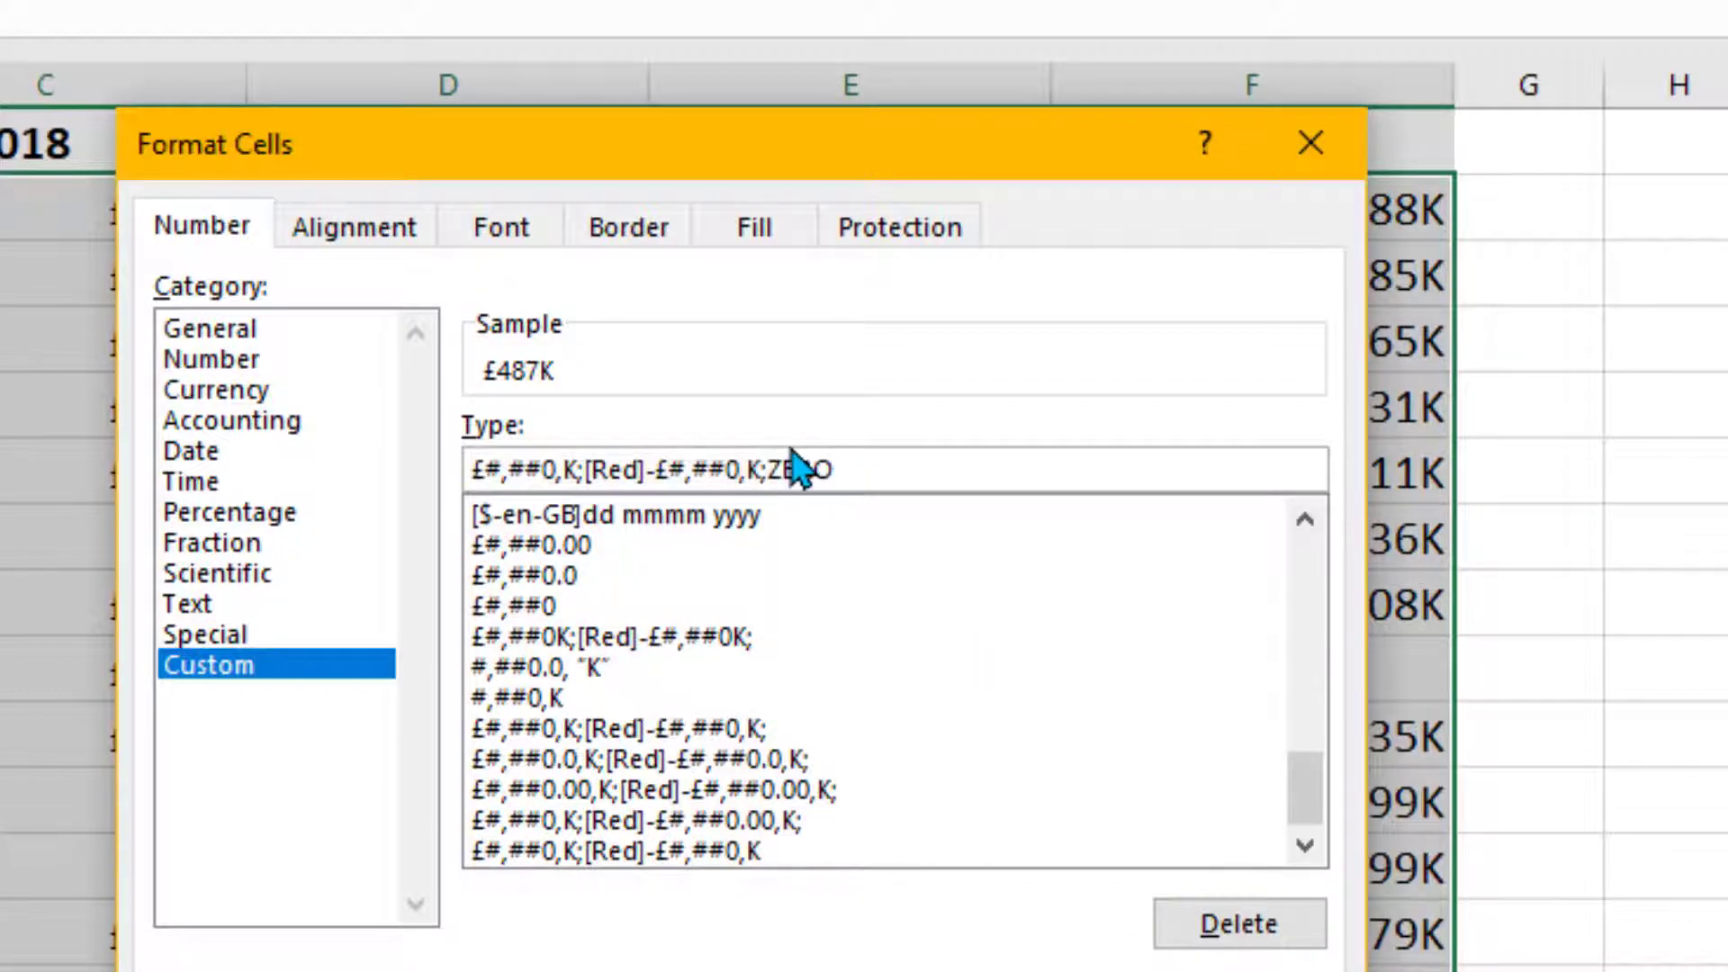
pyautogui.write('"')
pyautogui.click(887, 468)
pyautogui.write('"')
pyautogui.press('Return')
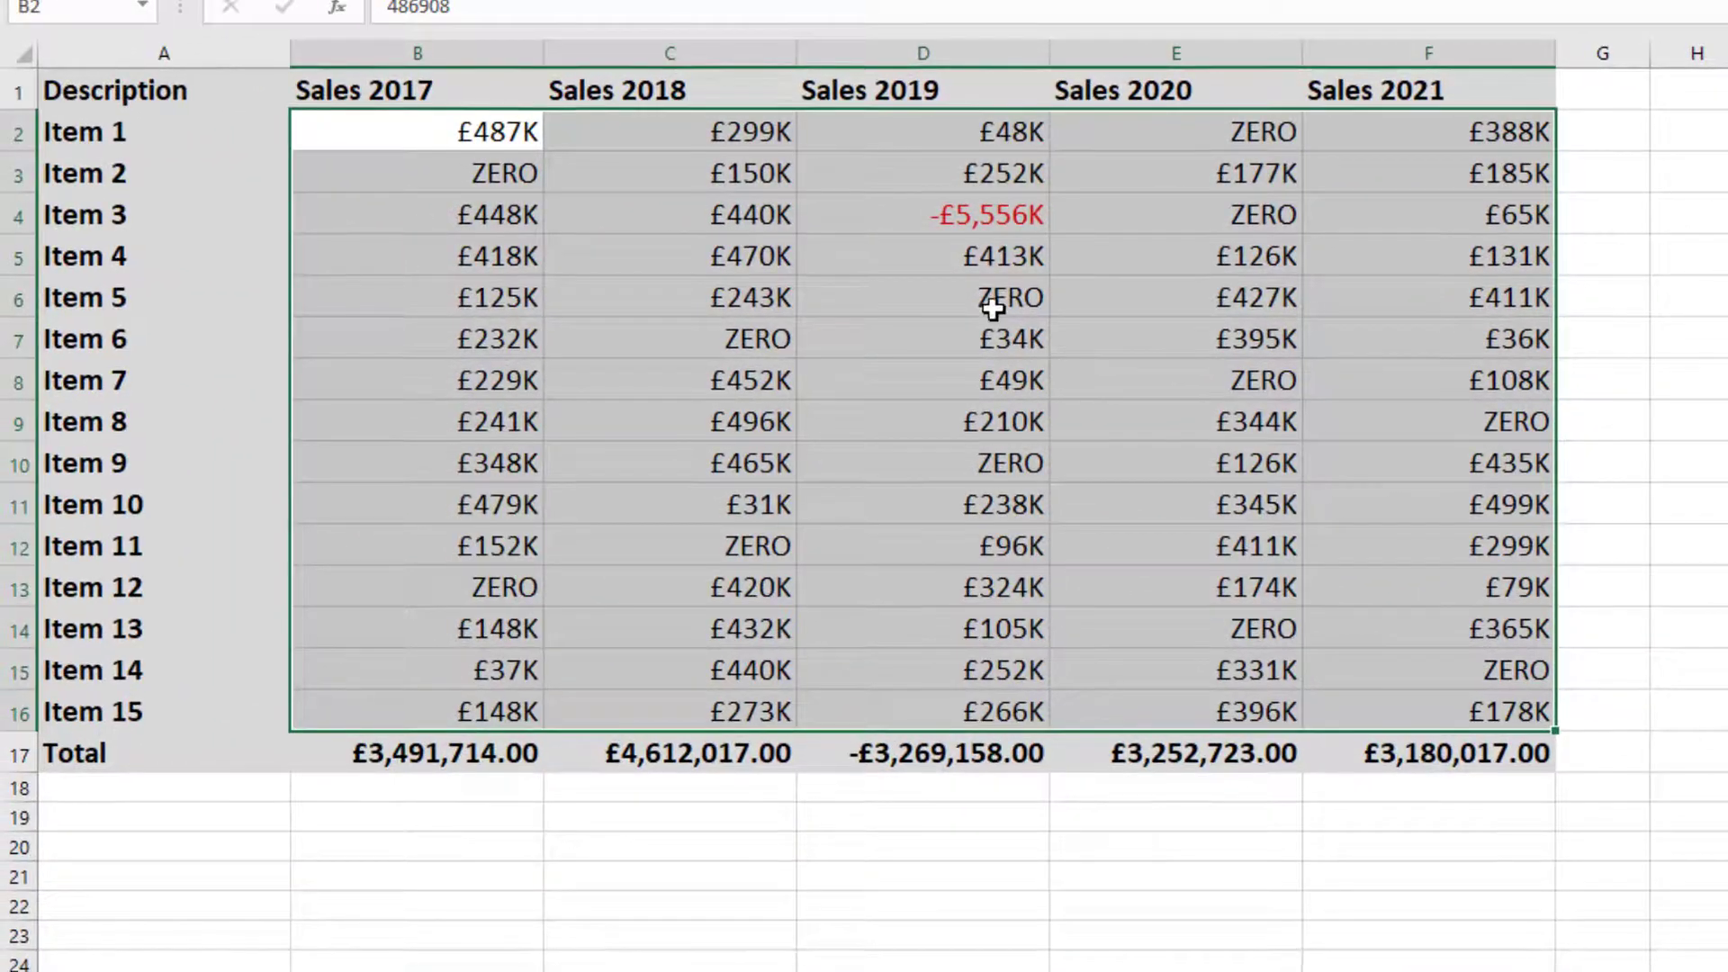
pyautogui.click(993, 308)
pyautogui.click(1250, 382)
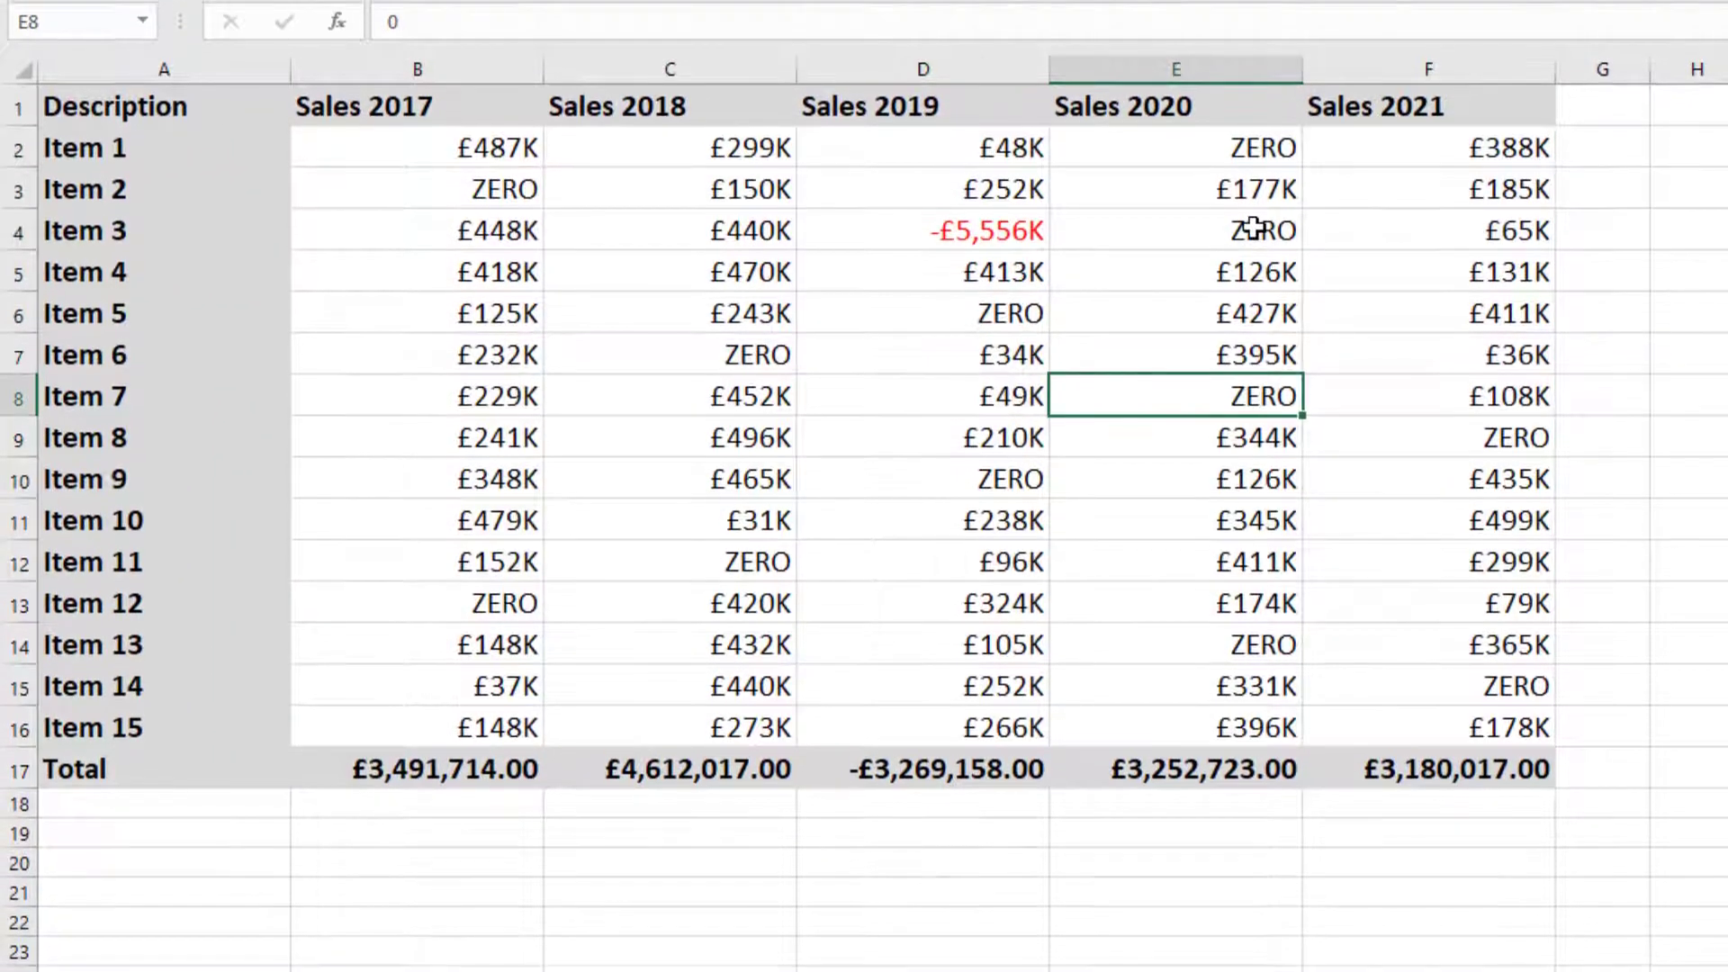
pyautogui.click(1254, 228)
pyautogui.click(1227, 148)
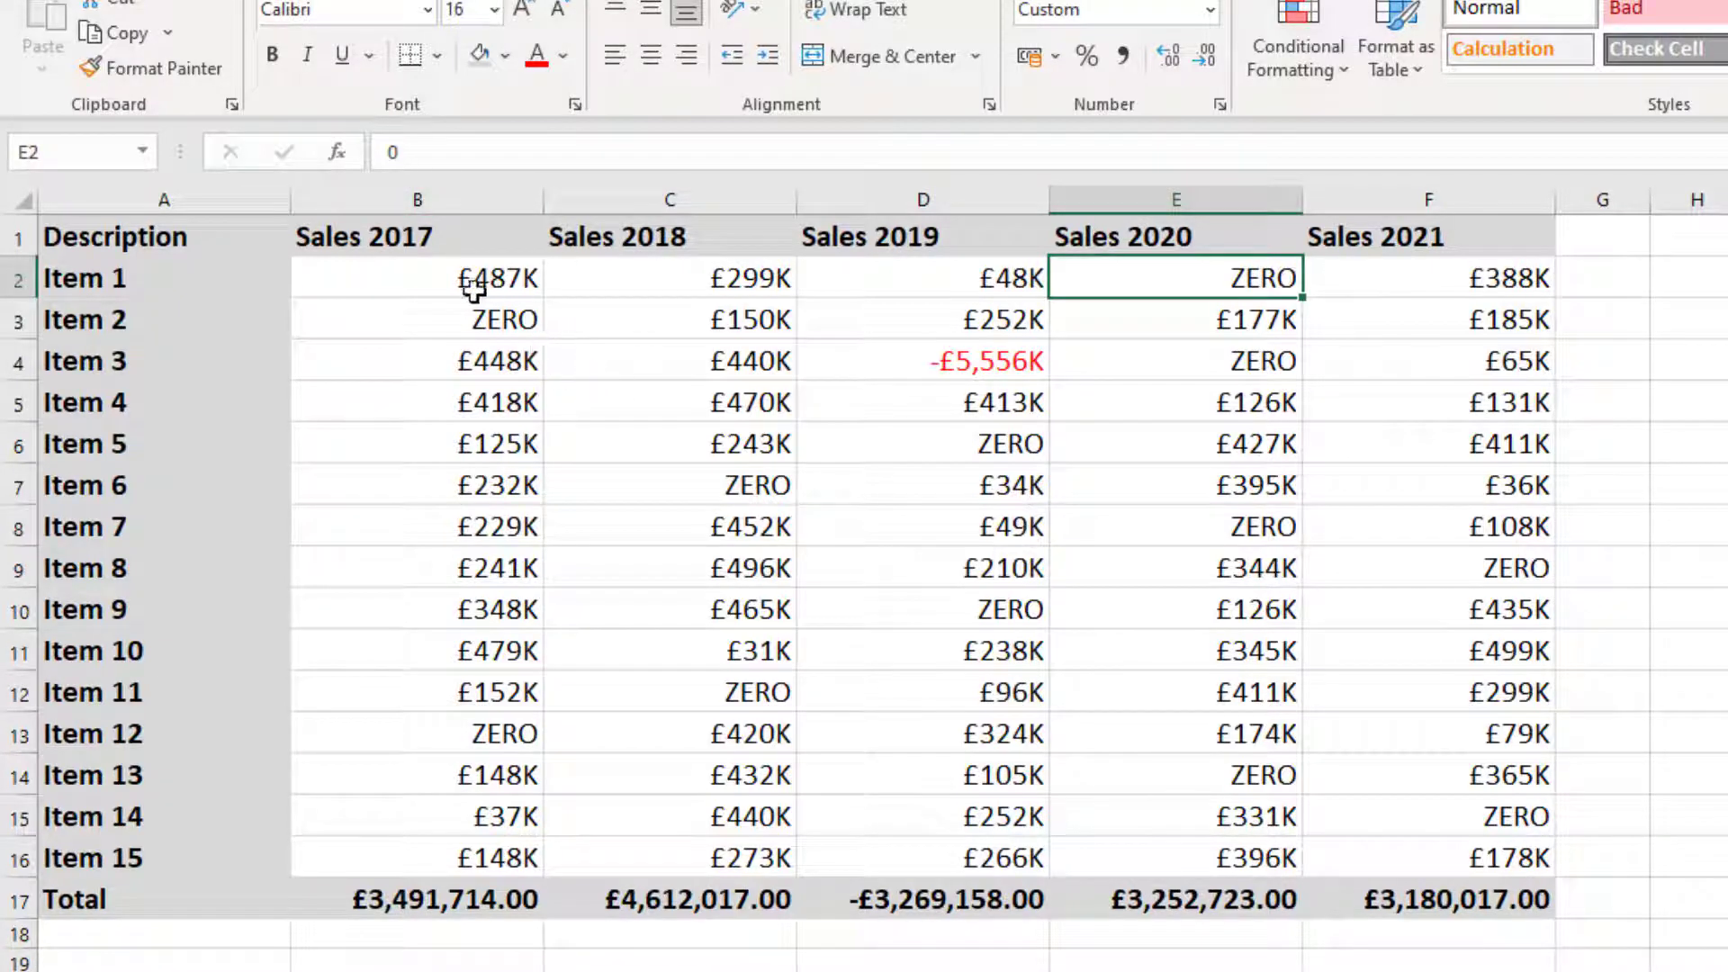
pyautogui.moveTo(449, 280); pyautogui.dragTo(1485, 860)
# Insert [Red] before "ZERO" in the custom format so zero sales show as red ZERO
pyautogui.hotkey('ctrl', '1')
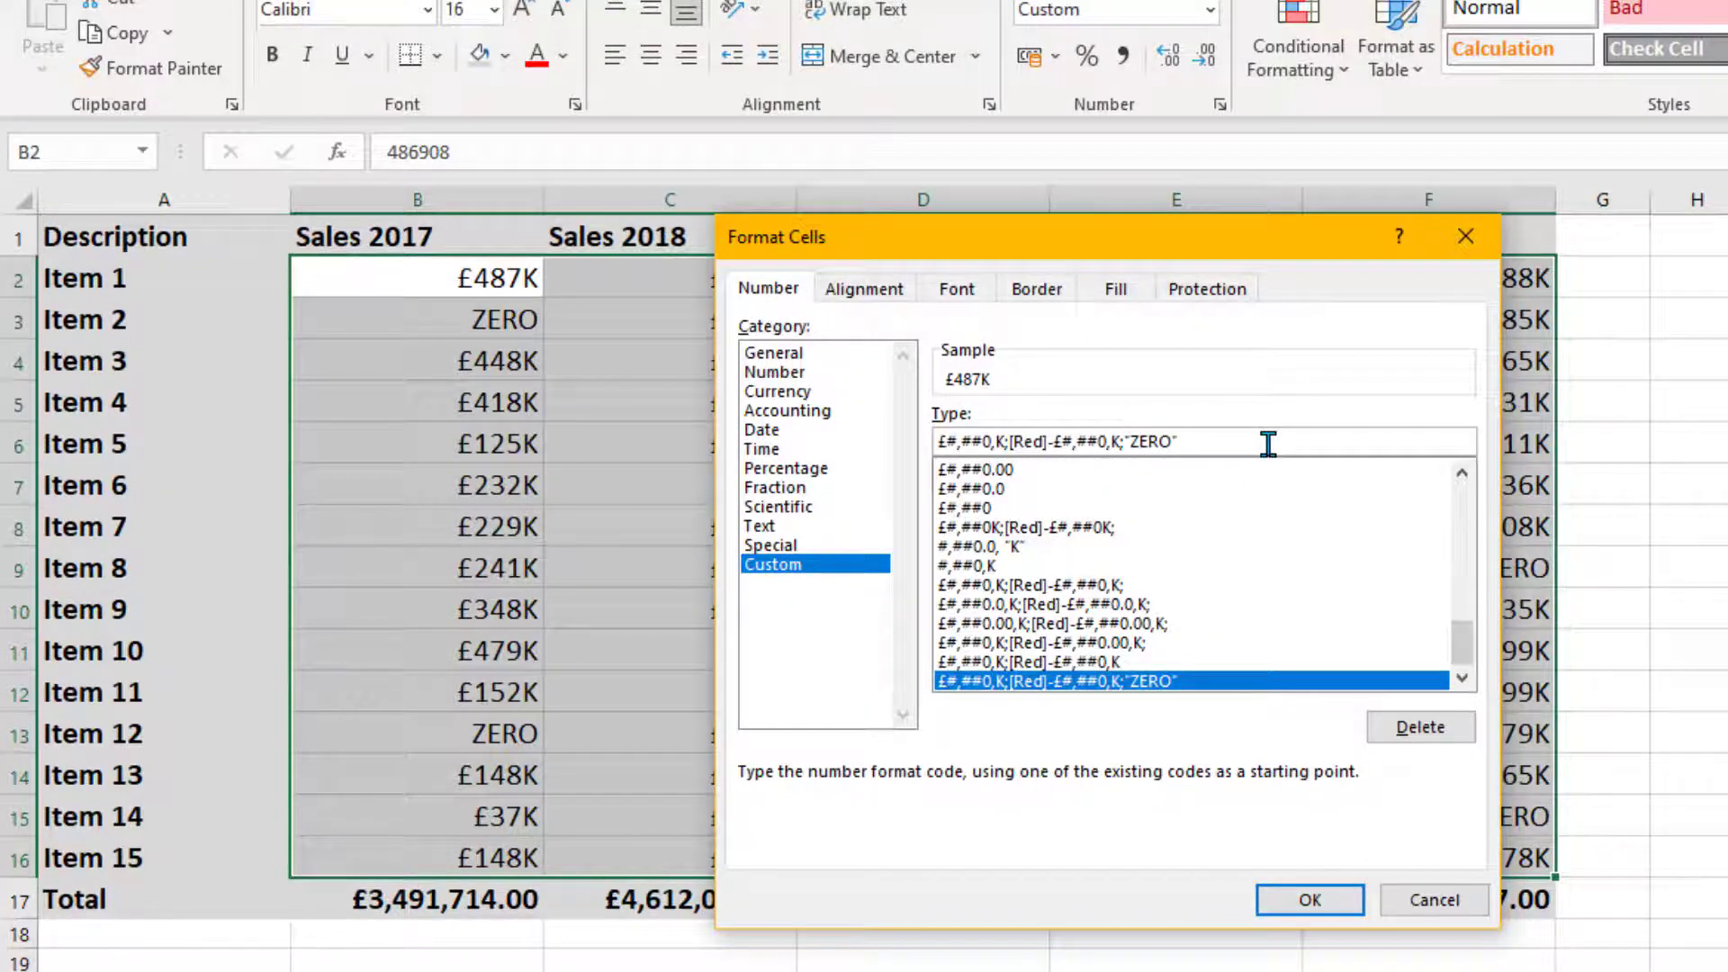
pyautogui.write('[')
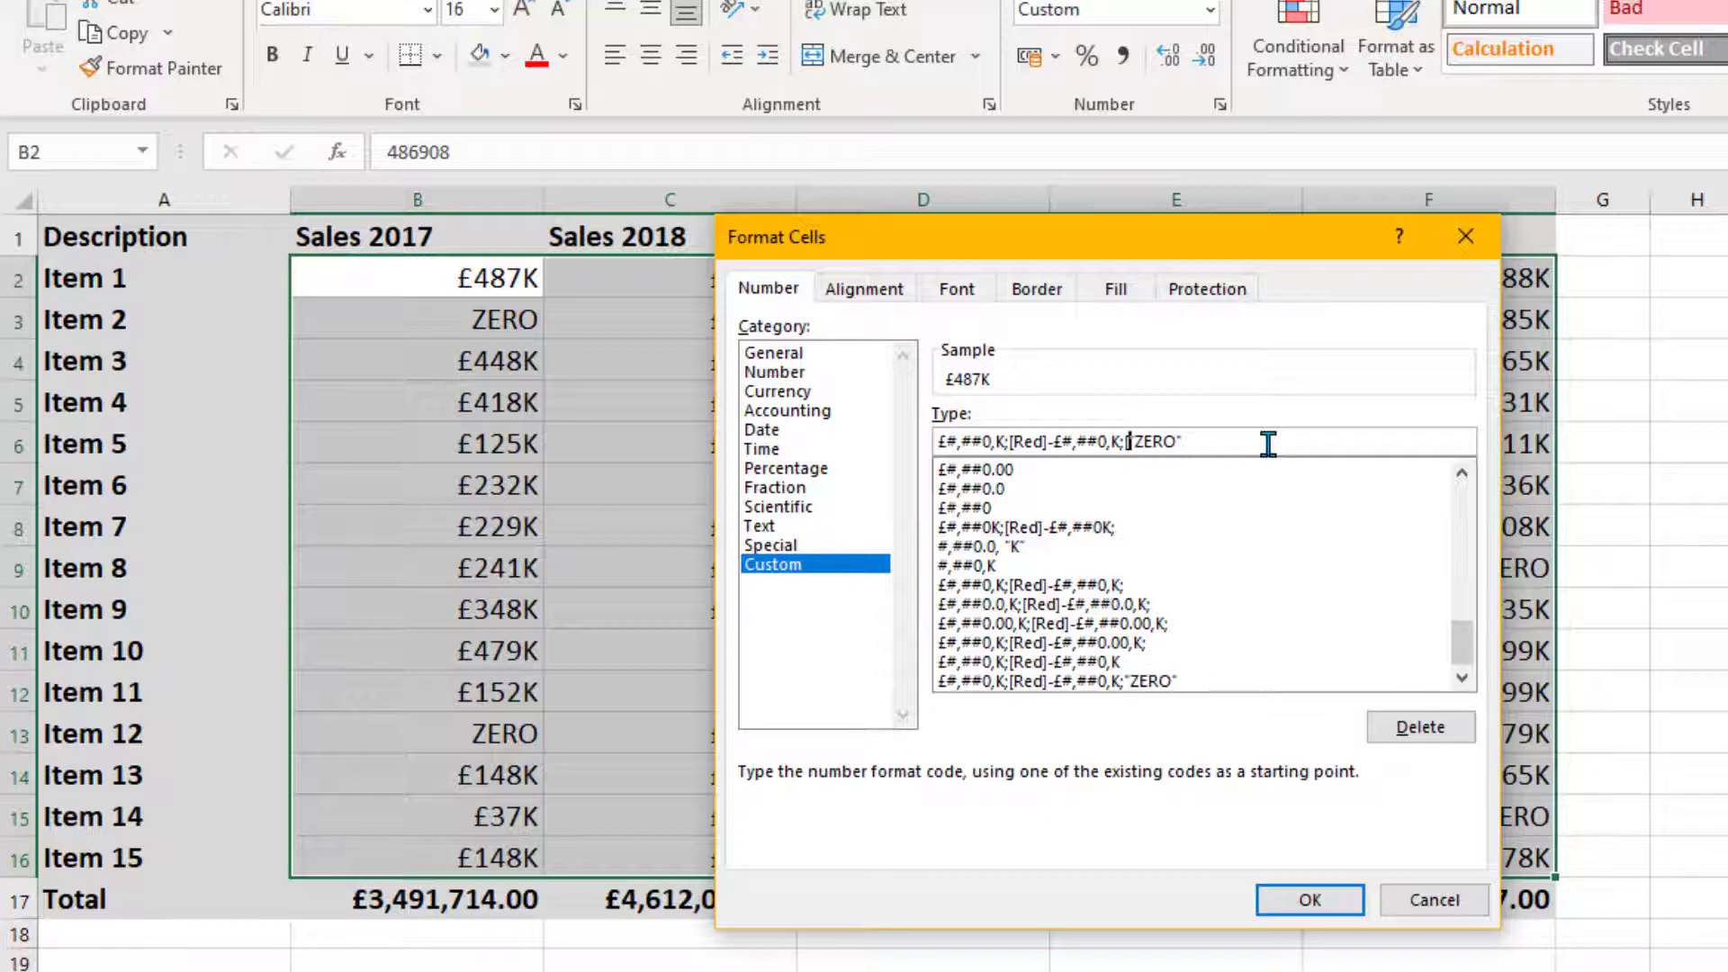
pyautogui.write('Red]')
pyautogui.click(1309, 903)
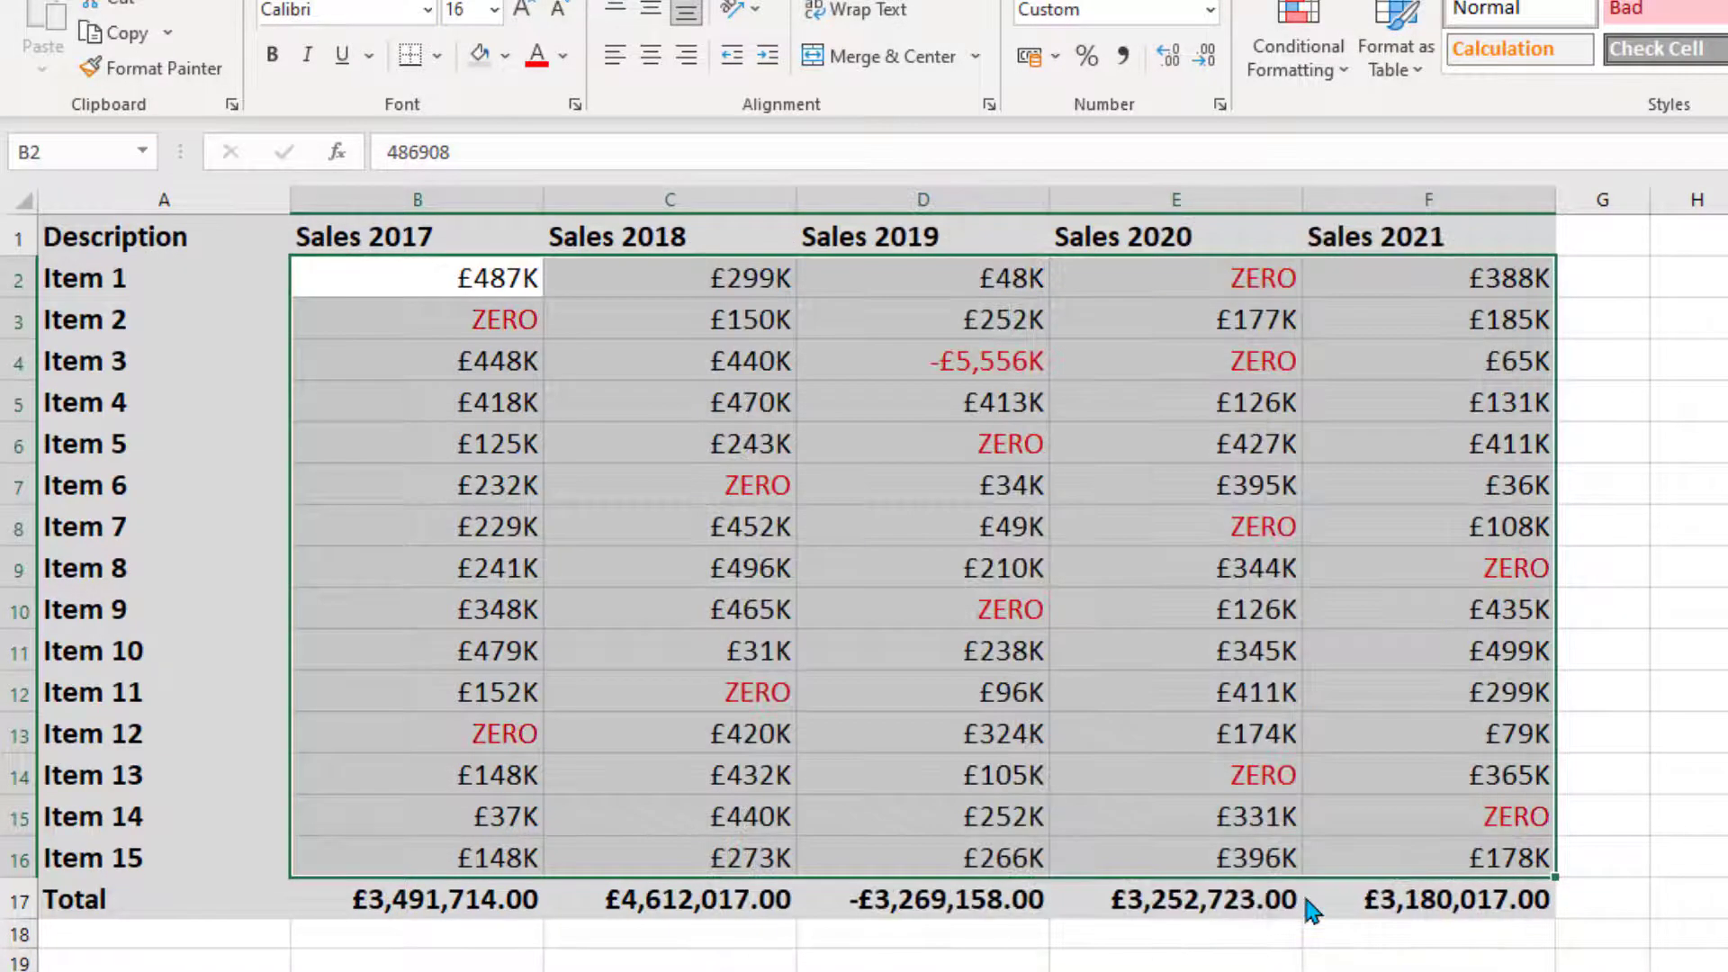
# Replace the sales figure in D8 with the text Zero
pyautogui.click(1109, 730)
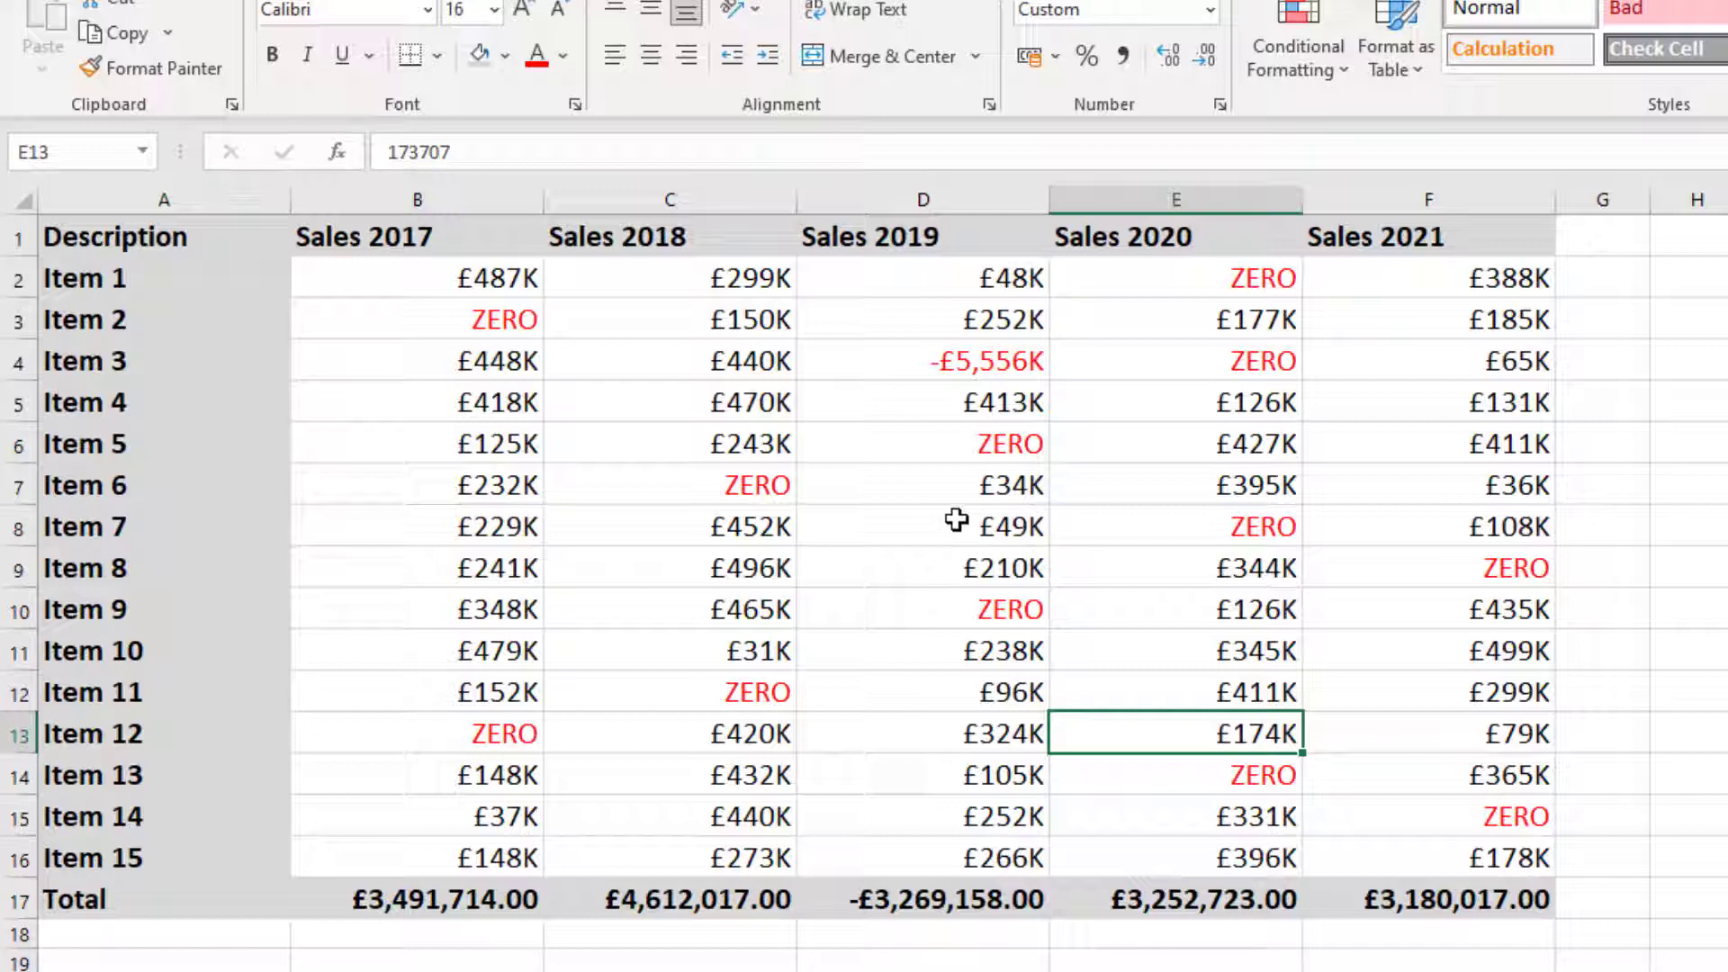
pyautogui.click(997, 442)
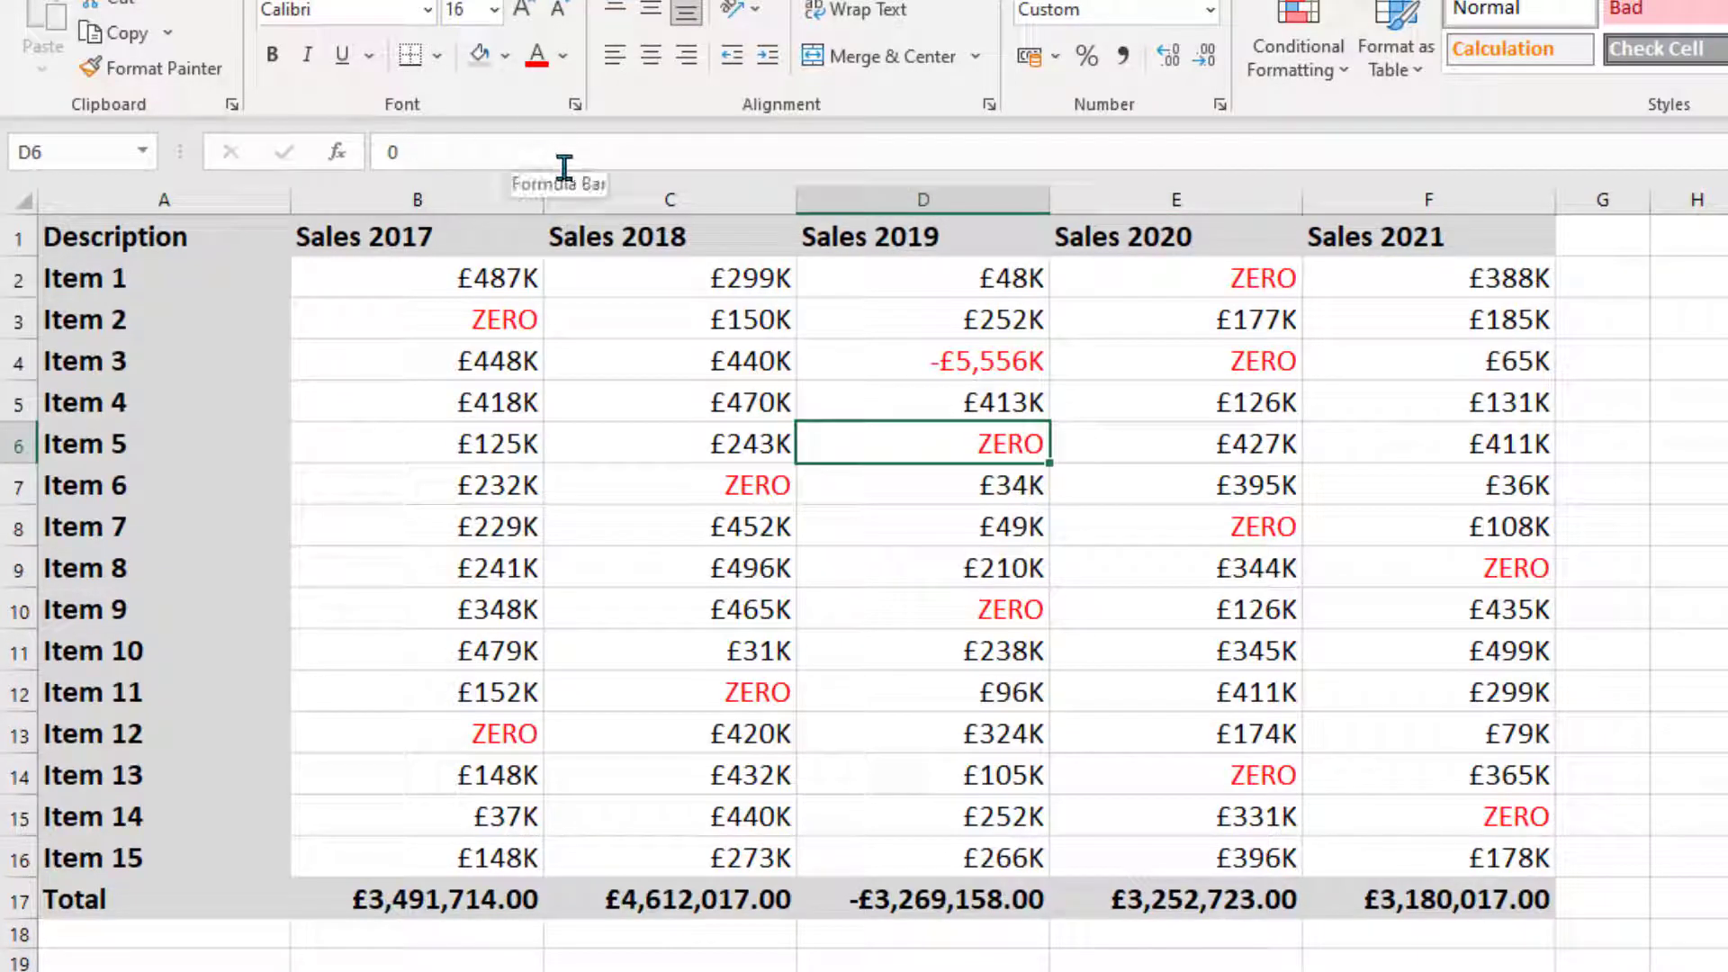
pyautogui.click(956, 530)
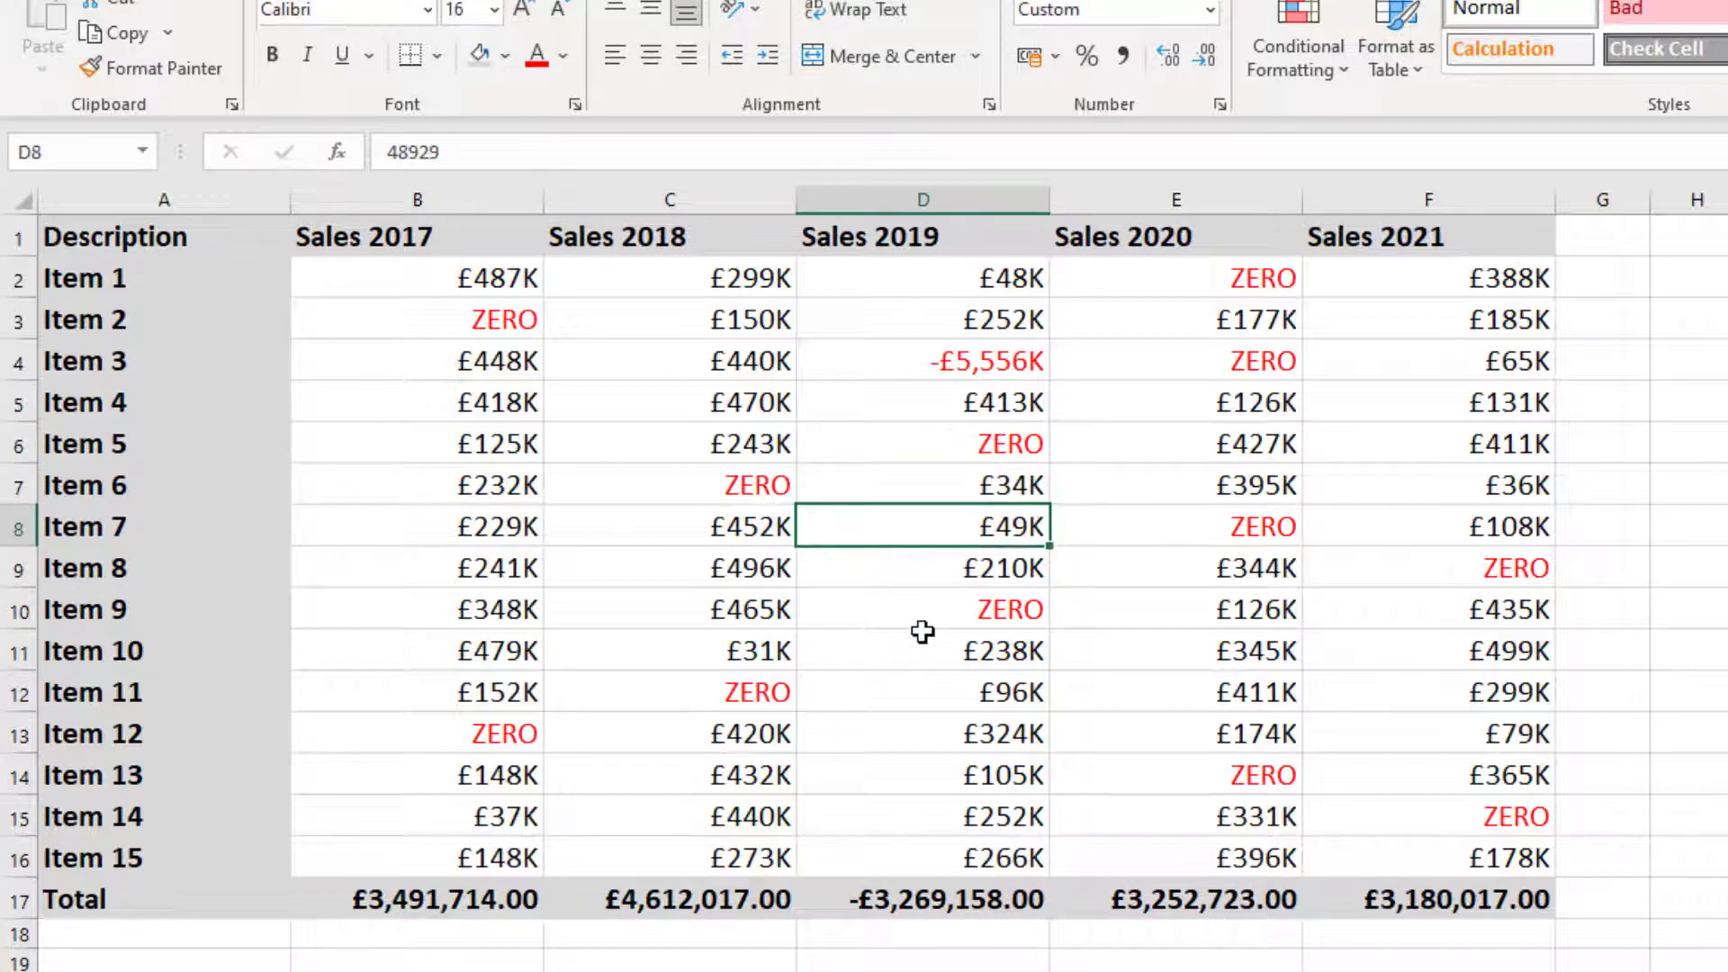
pyautogui.write('Zer')
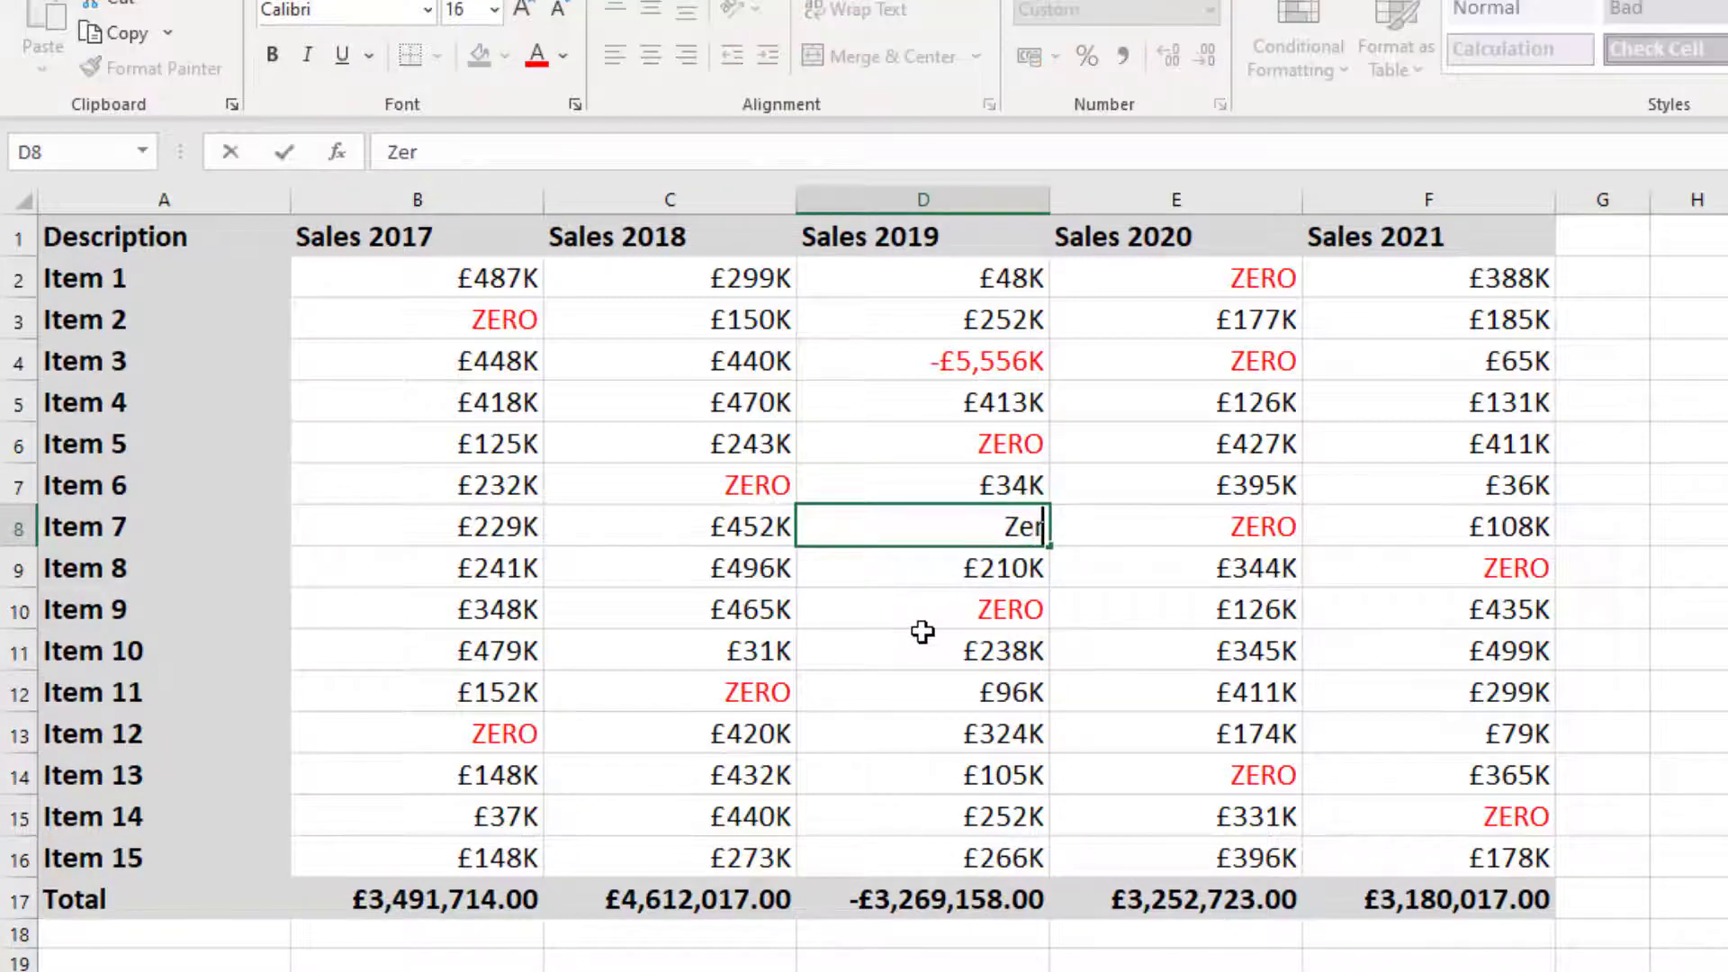
pyautogui.write('o')
pyautogui.press('Return')
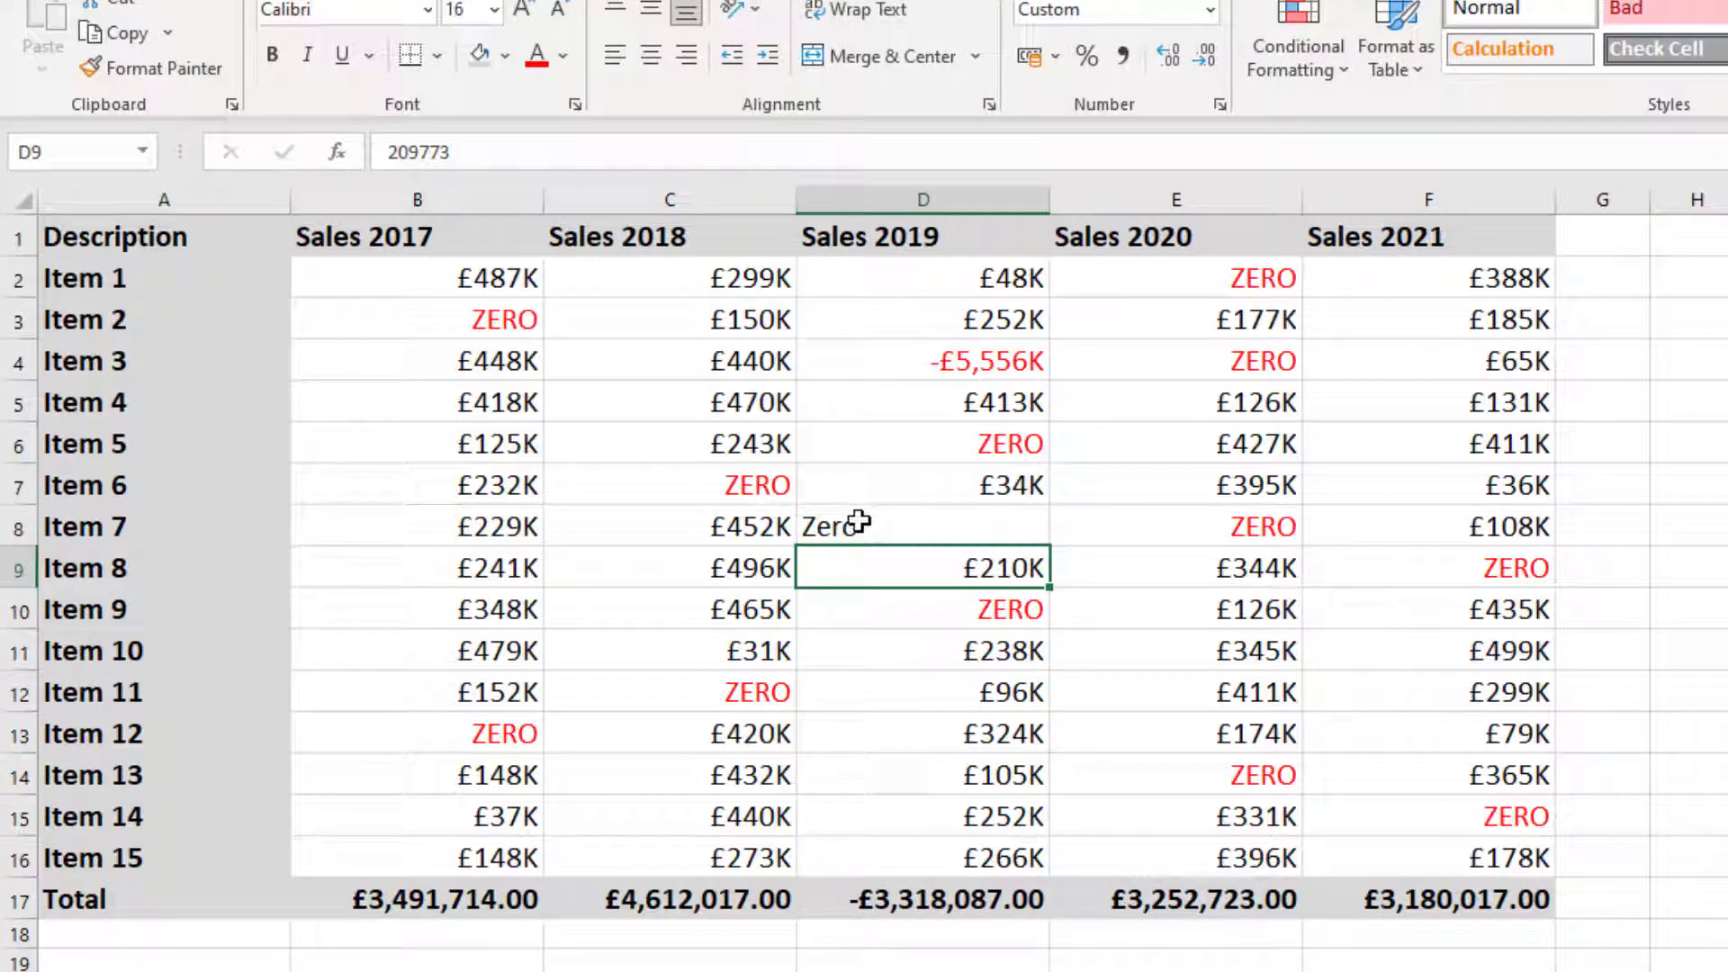
# Replace E6's figure with the text o, then select the sales figures B2:F16
pyautogui.click(870, 524)
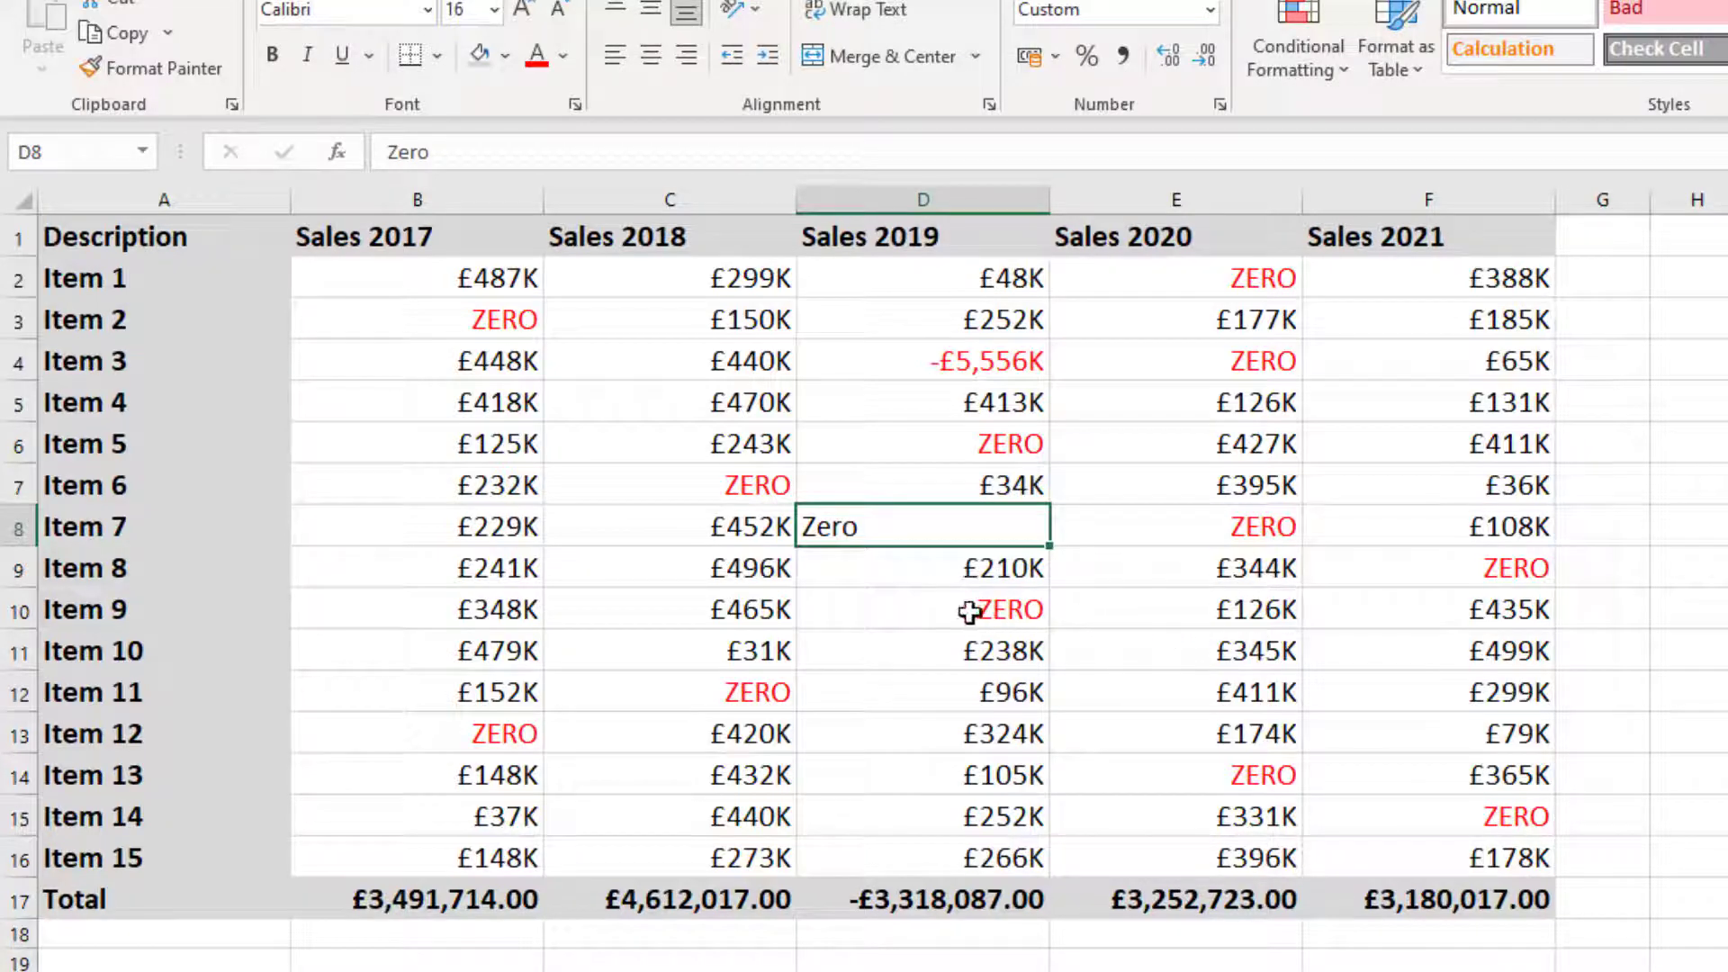
pyautogui.click(1226, 442)
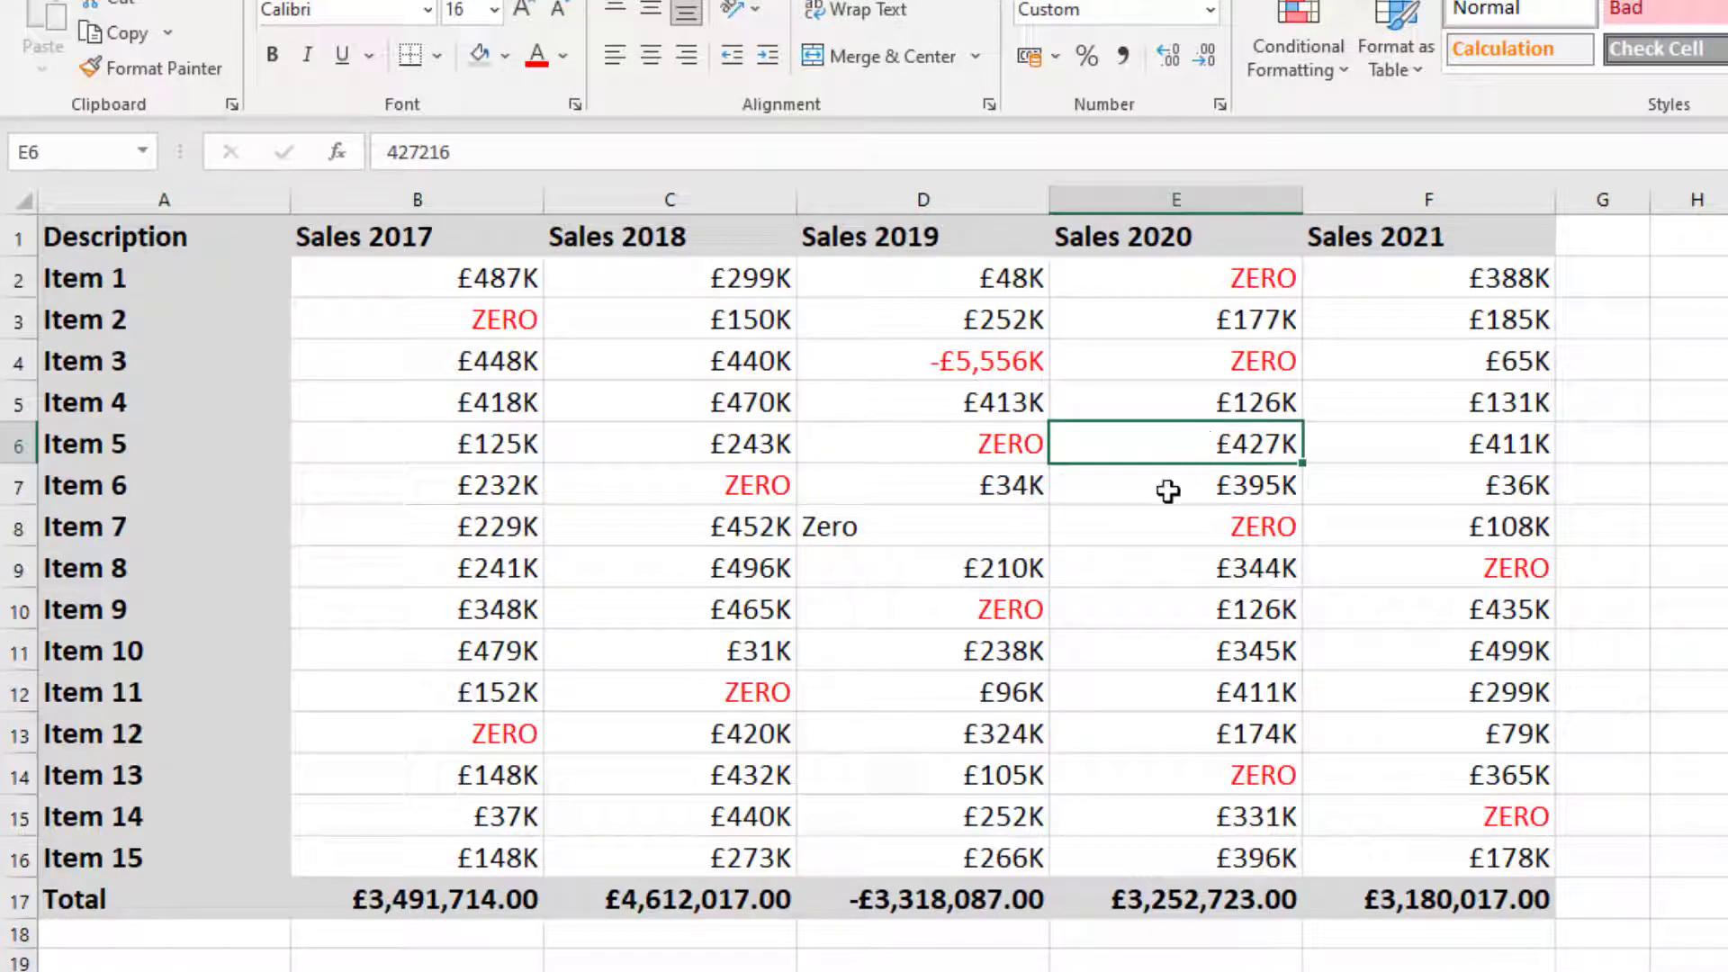
pyautogui.write('o')
pyautogui.press('Return')
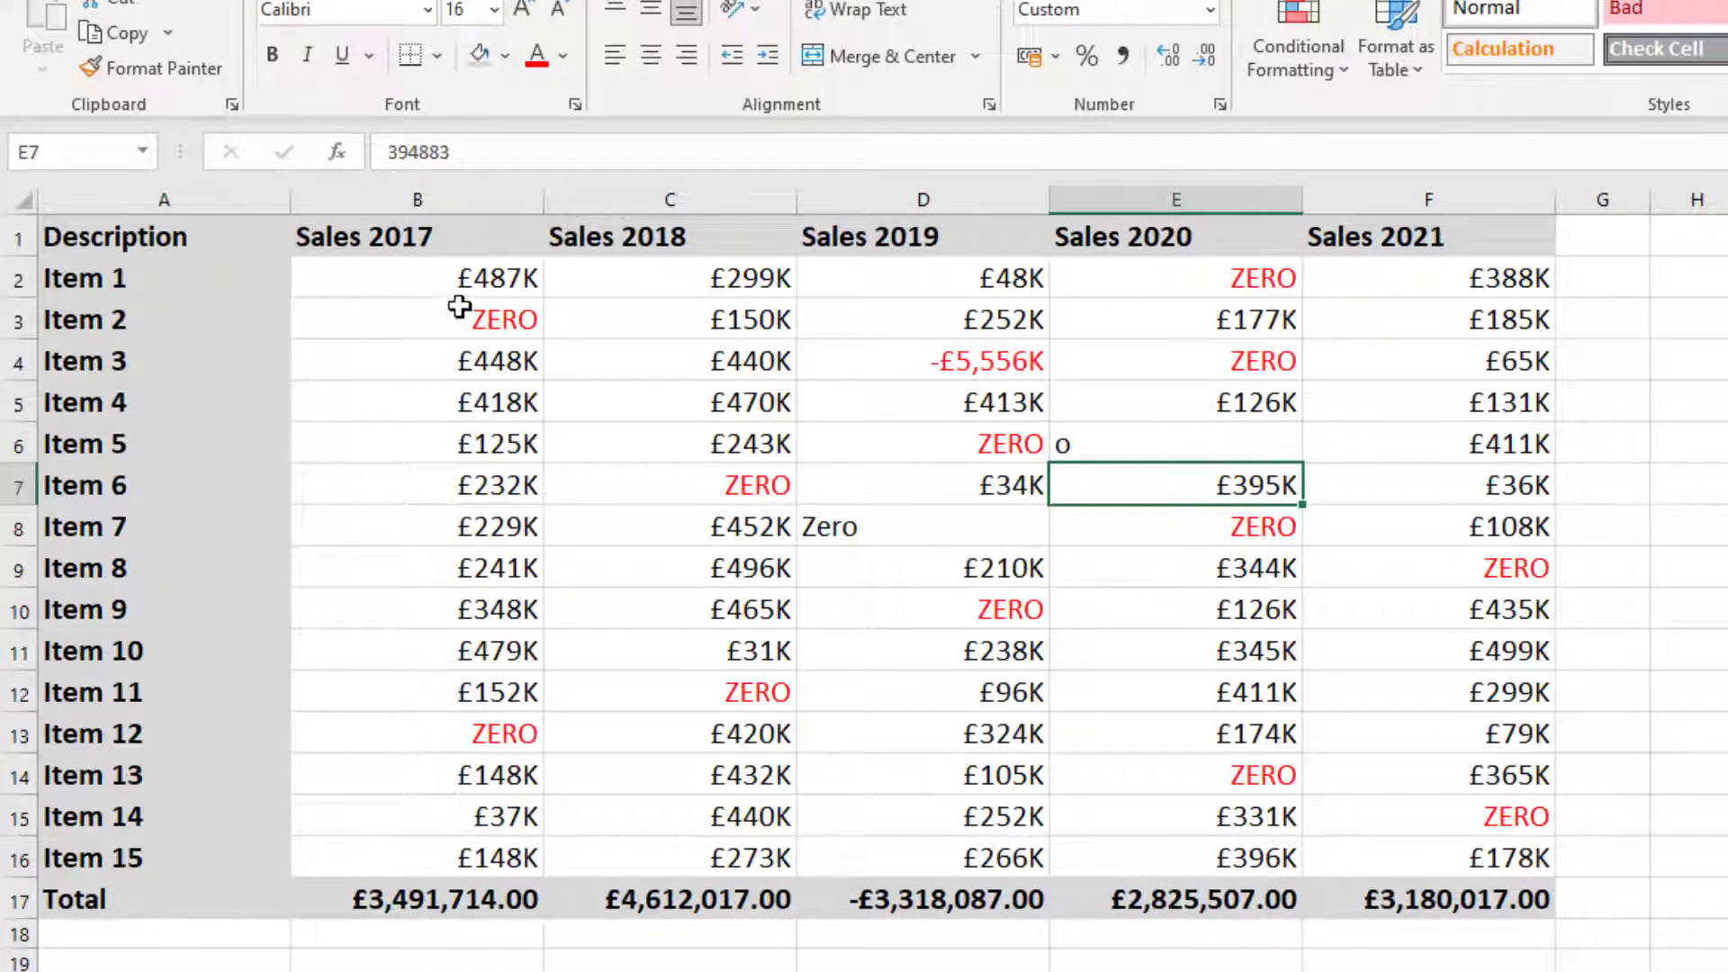
pyautogui.click(428, 274)
pyautogui.moveTo(553, 320); pyautogui.dragTo(1445, 851)
# Append the text section ;[Blue]"?????" to the custom format, fixing the missing quotes
pyautogui.hotkey('ctrl', '1')
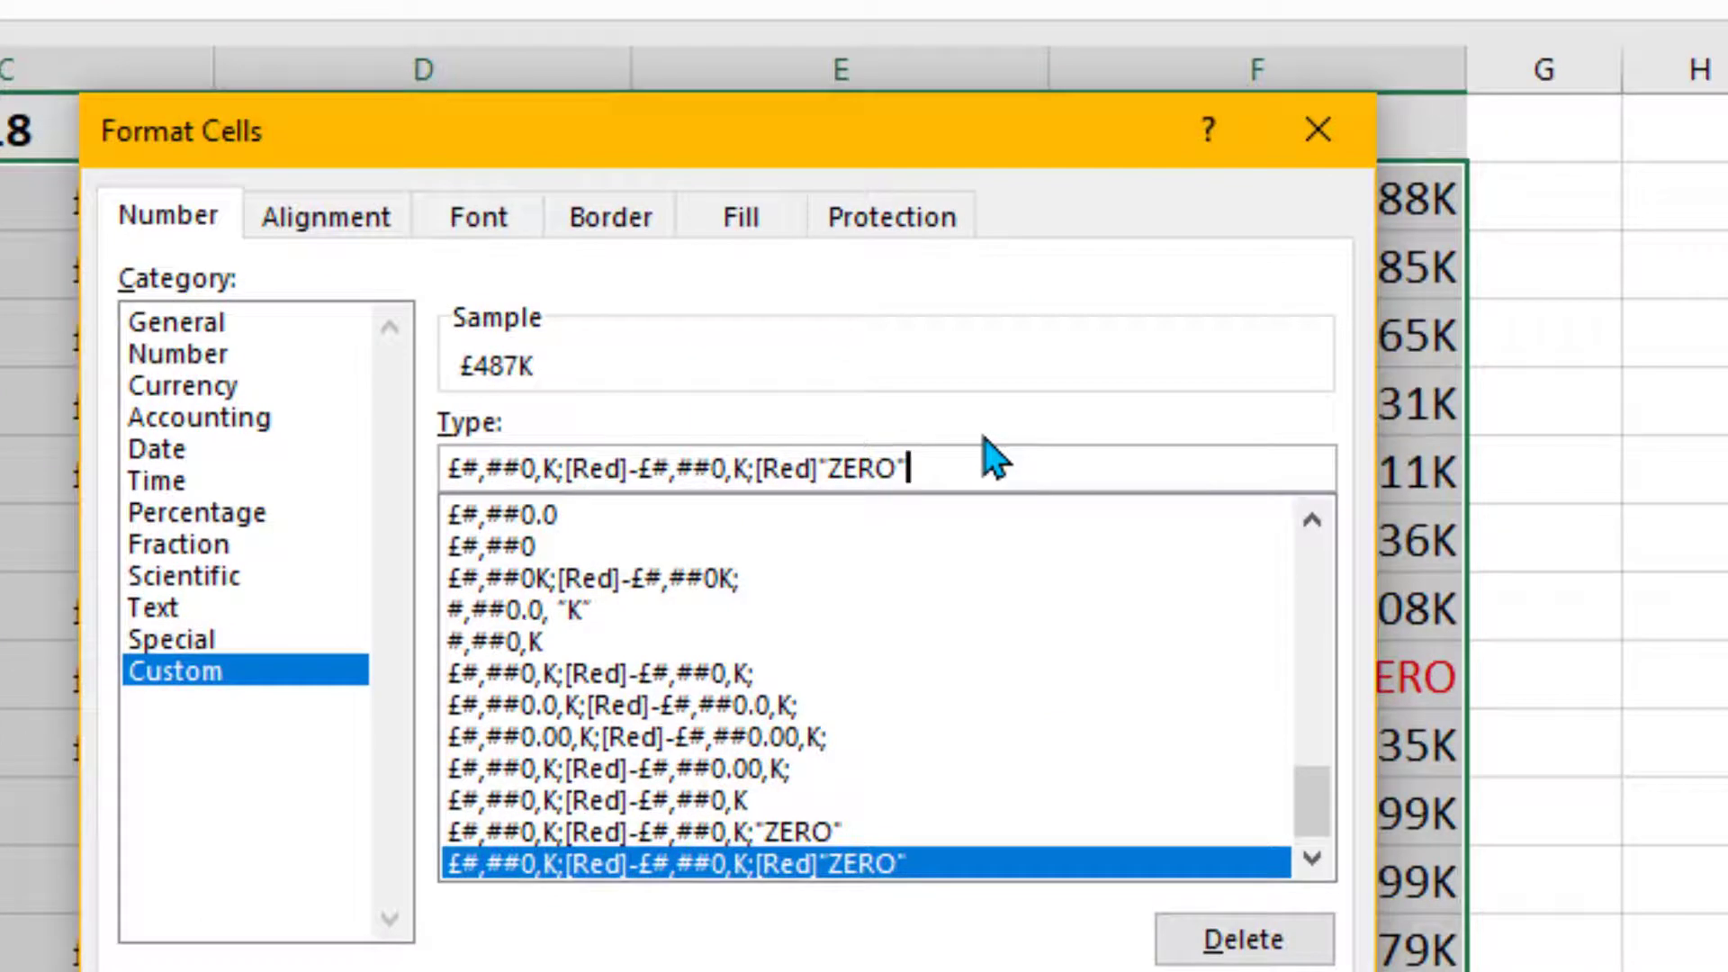
pyautogui.write(';[')
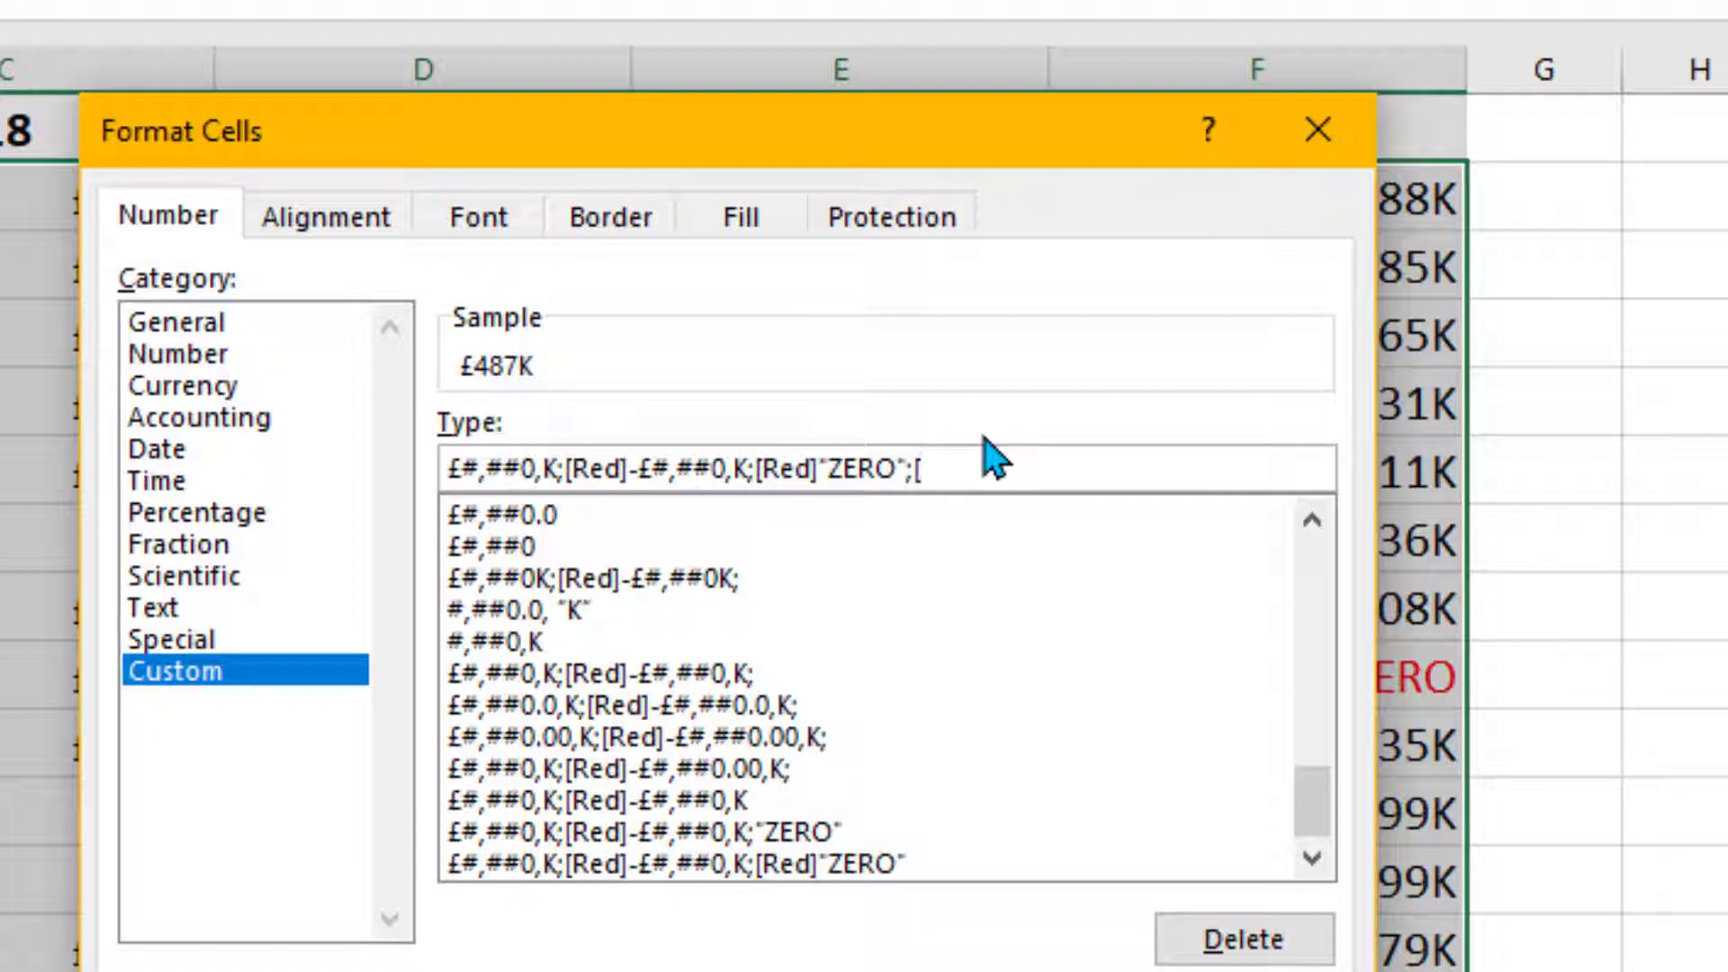
pyautogui.write('Blue]?????')
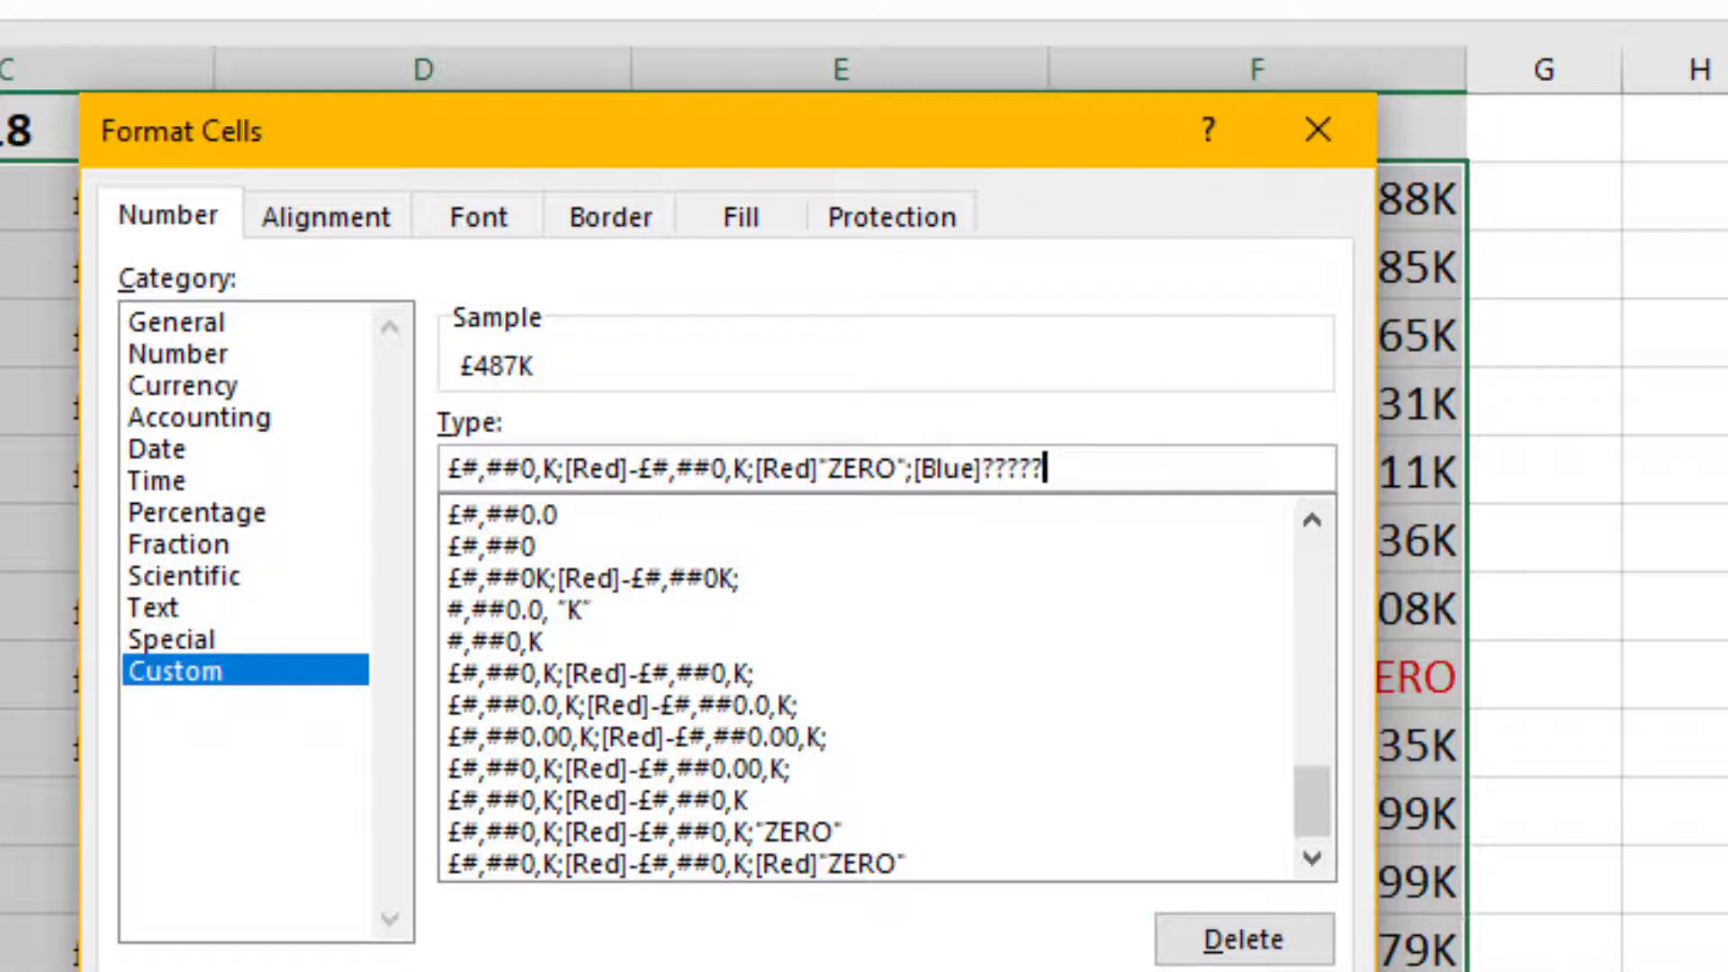
pyautogui.press('Return')
pyautogui.press('Return')
pyautogui.press('Left')
pyautogui.press('Left')
pyautogui.press('Left')
pyautogui.press('Left')
pyautogui.press('Left')
pyautogui.write('"')
pyautogui.press('End')
pyautogui.write('"')
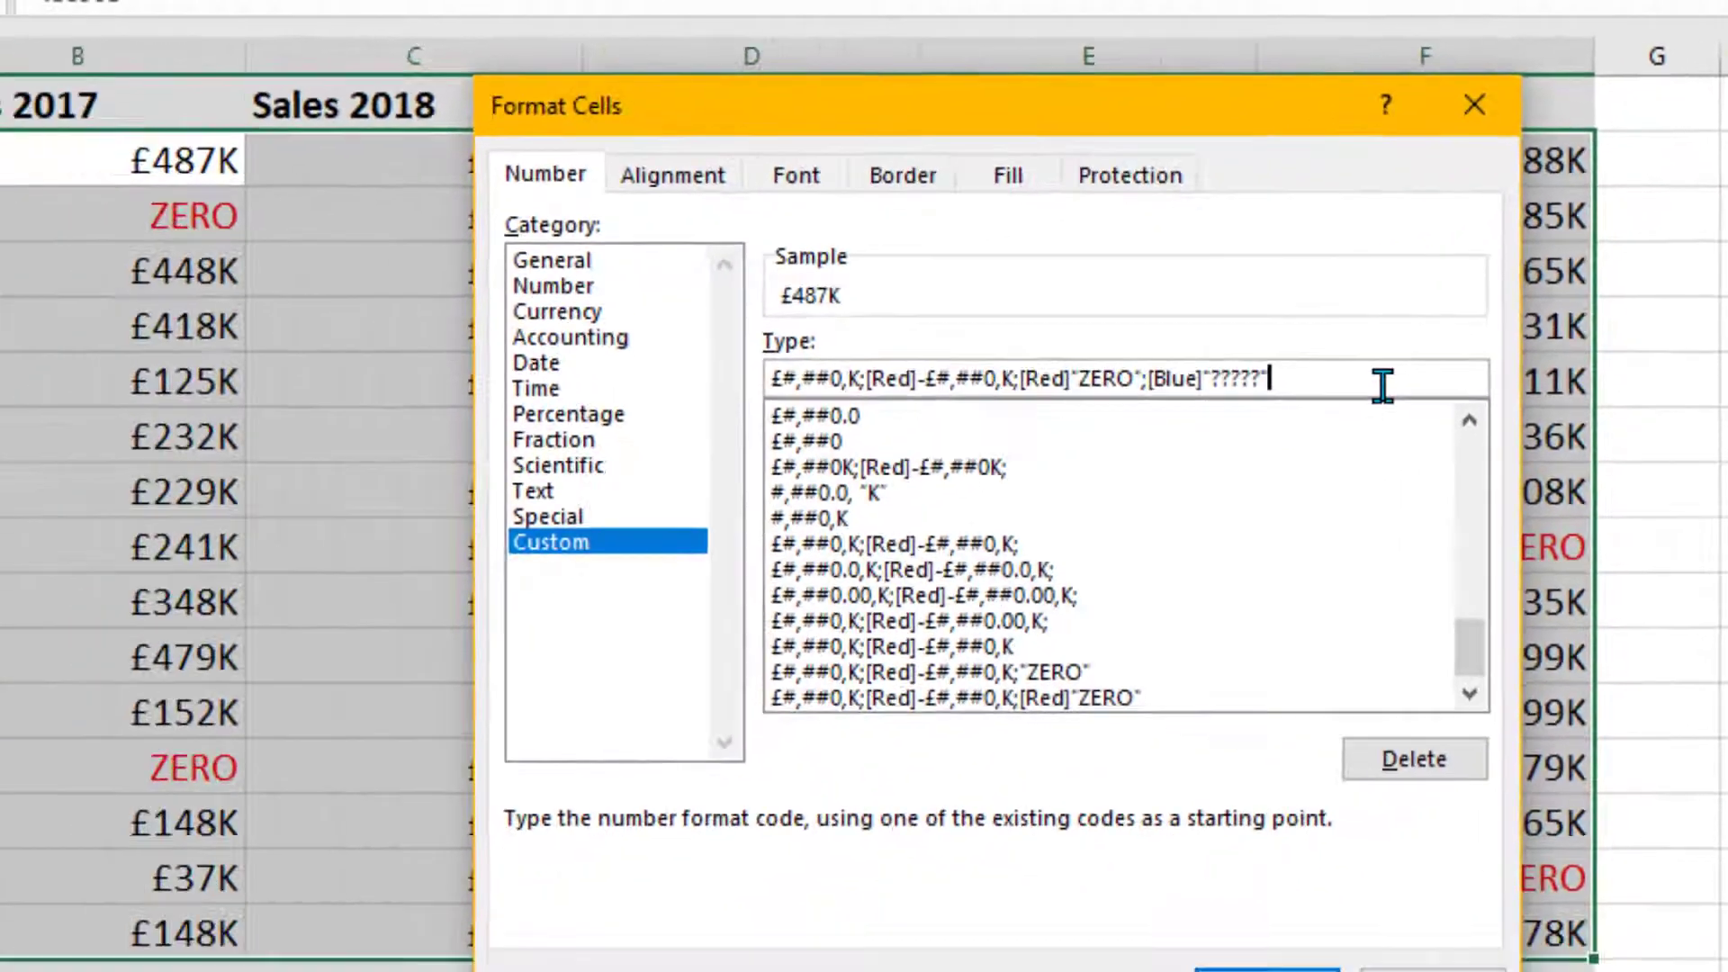
pyautogui.press('Return')
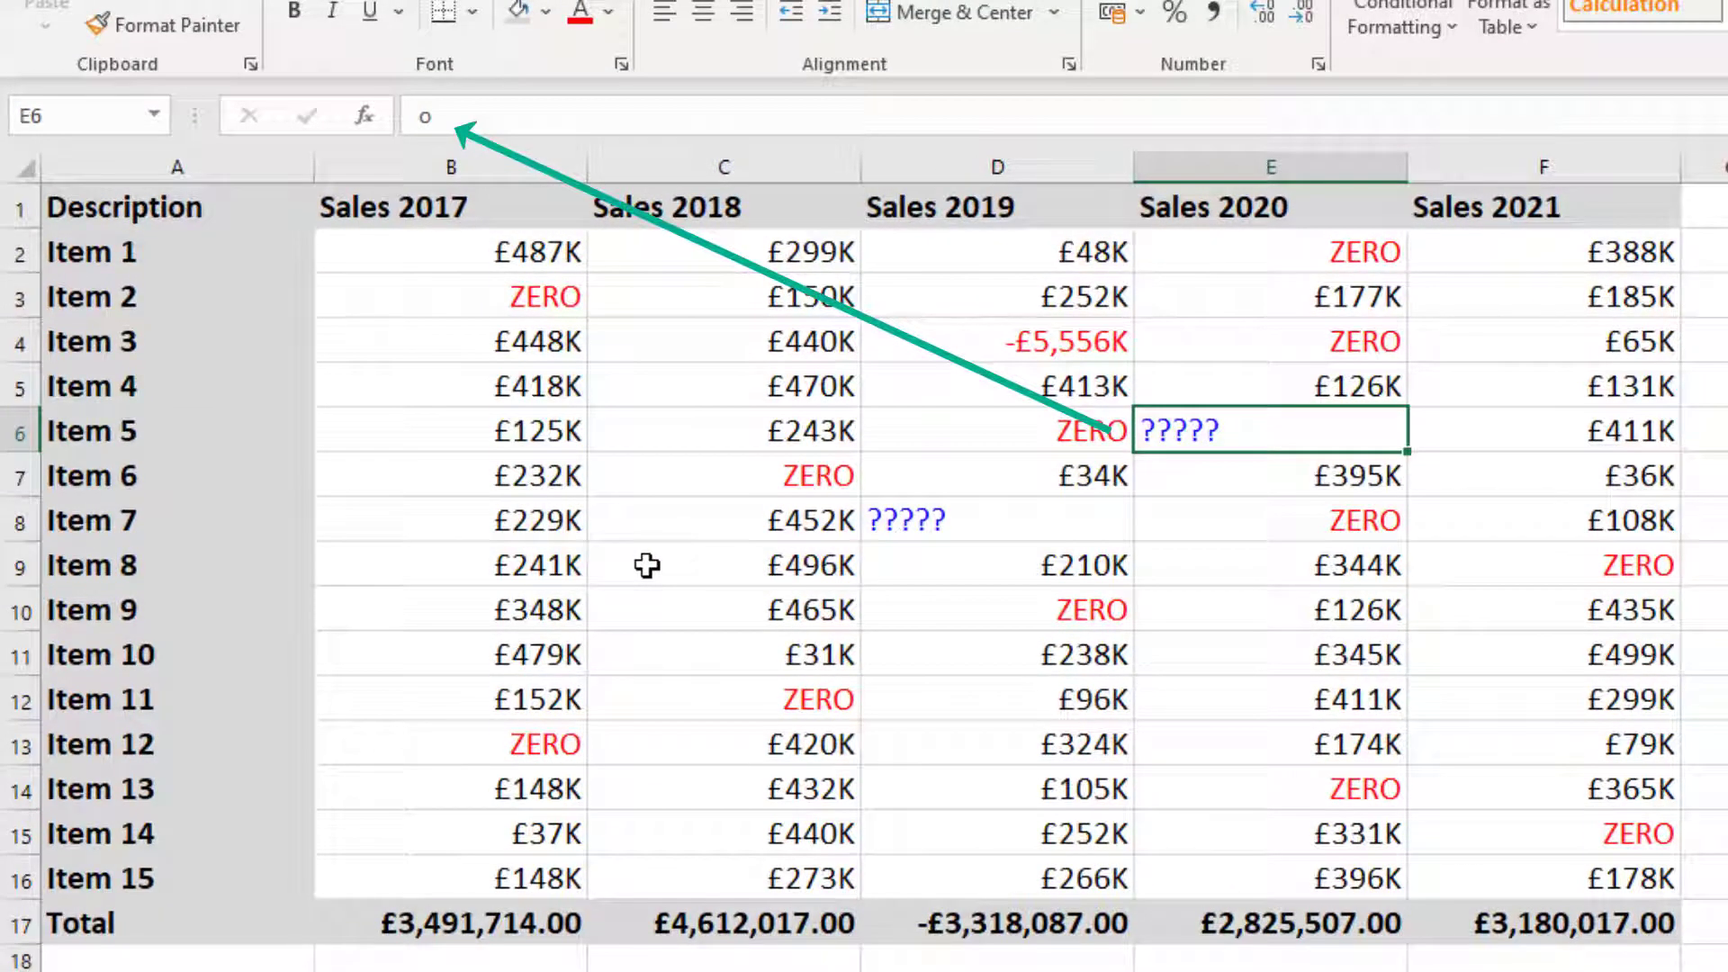
# Enter 0 in E6 and D8, replacing their text entries
pyautogui.write('0')
pyautogui.press('Return')
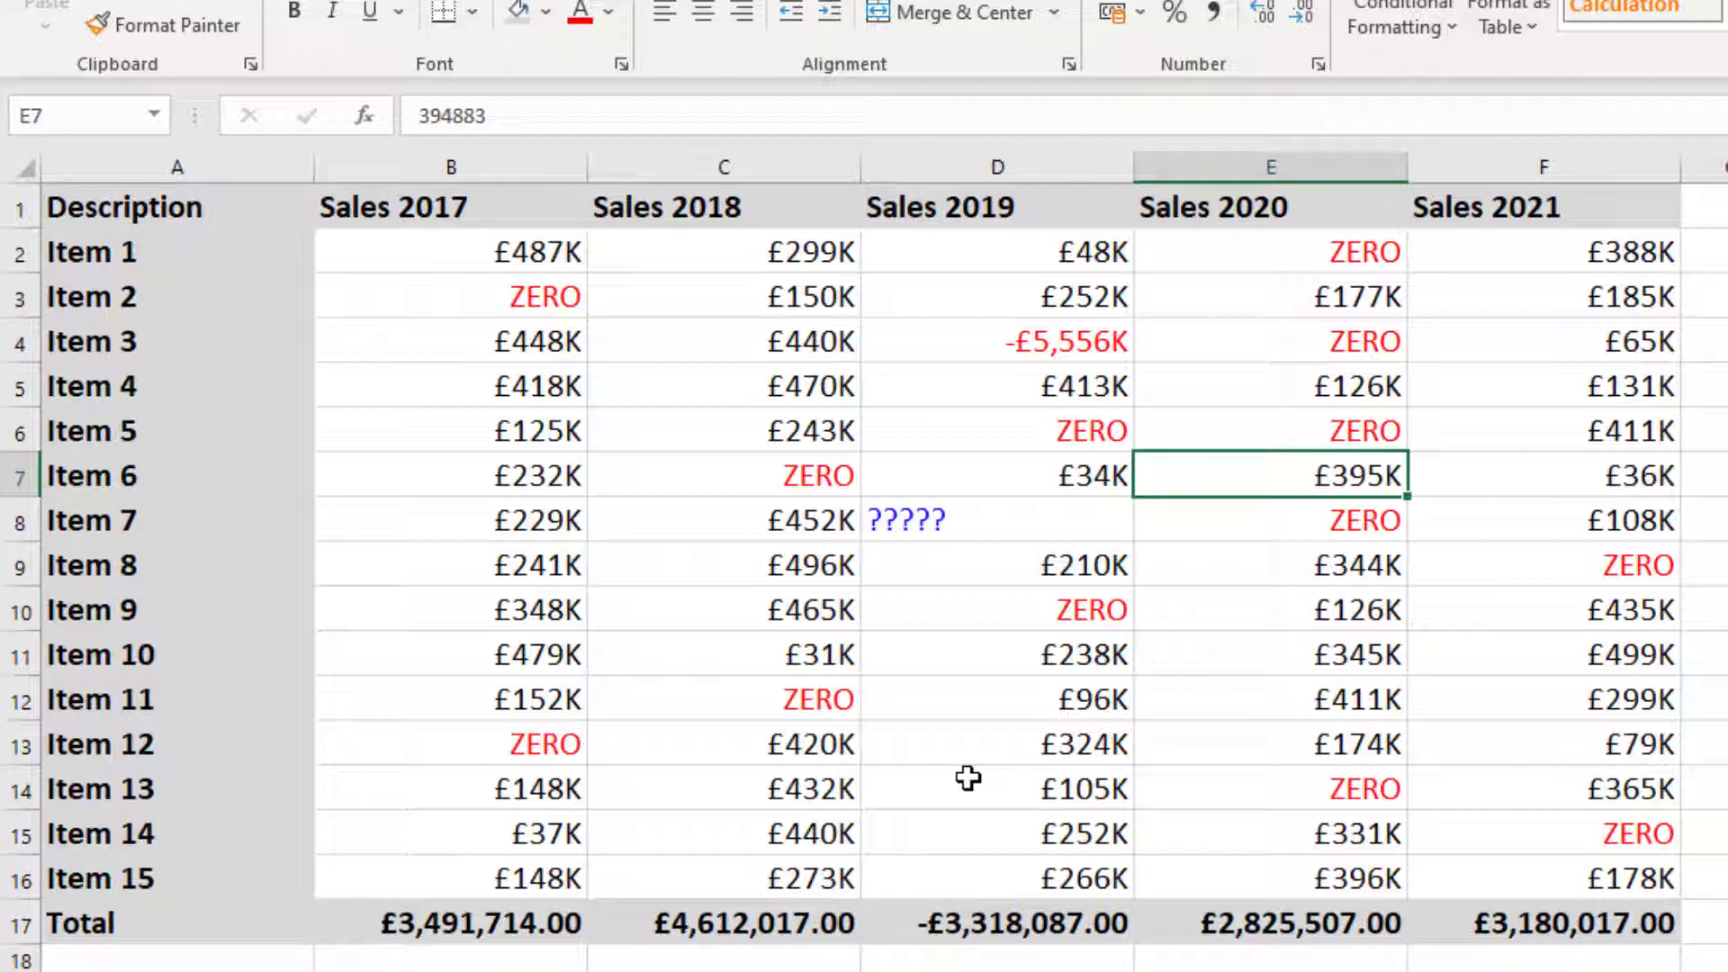
pyautogui.click(961, 510)
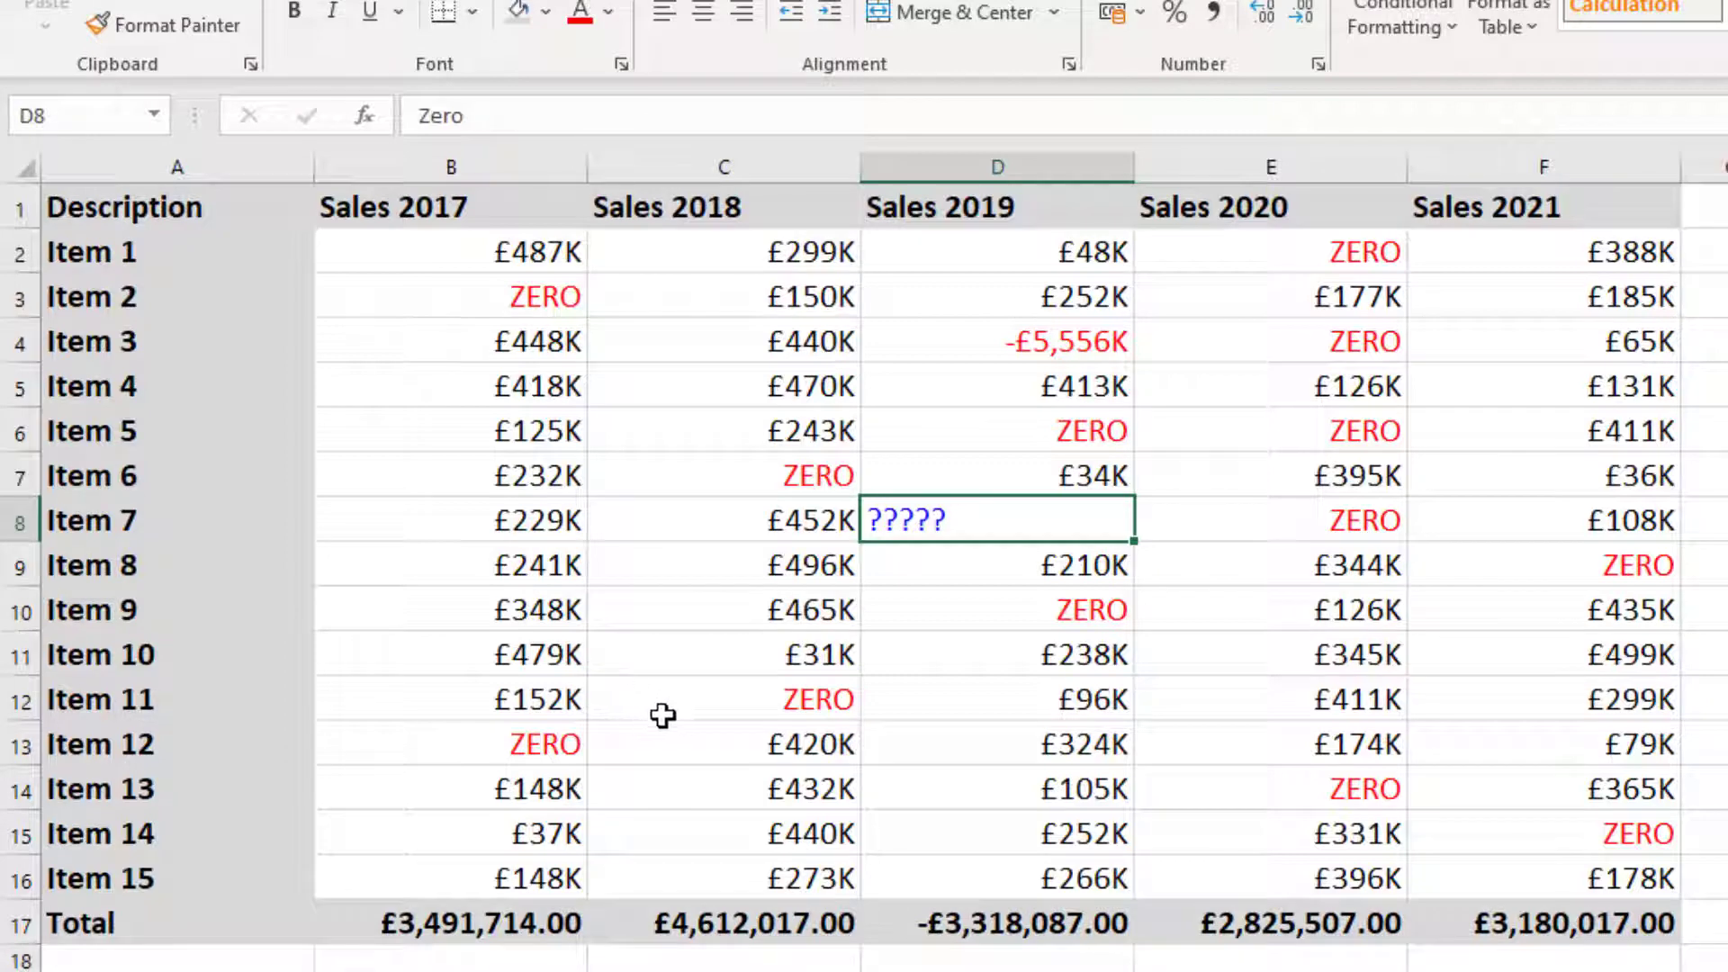
pyautogui.write('0')
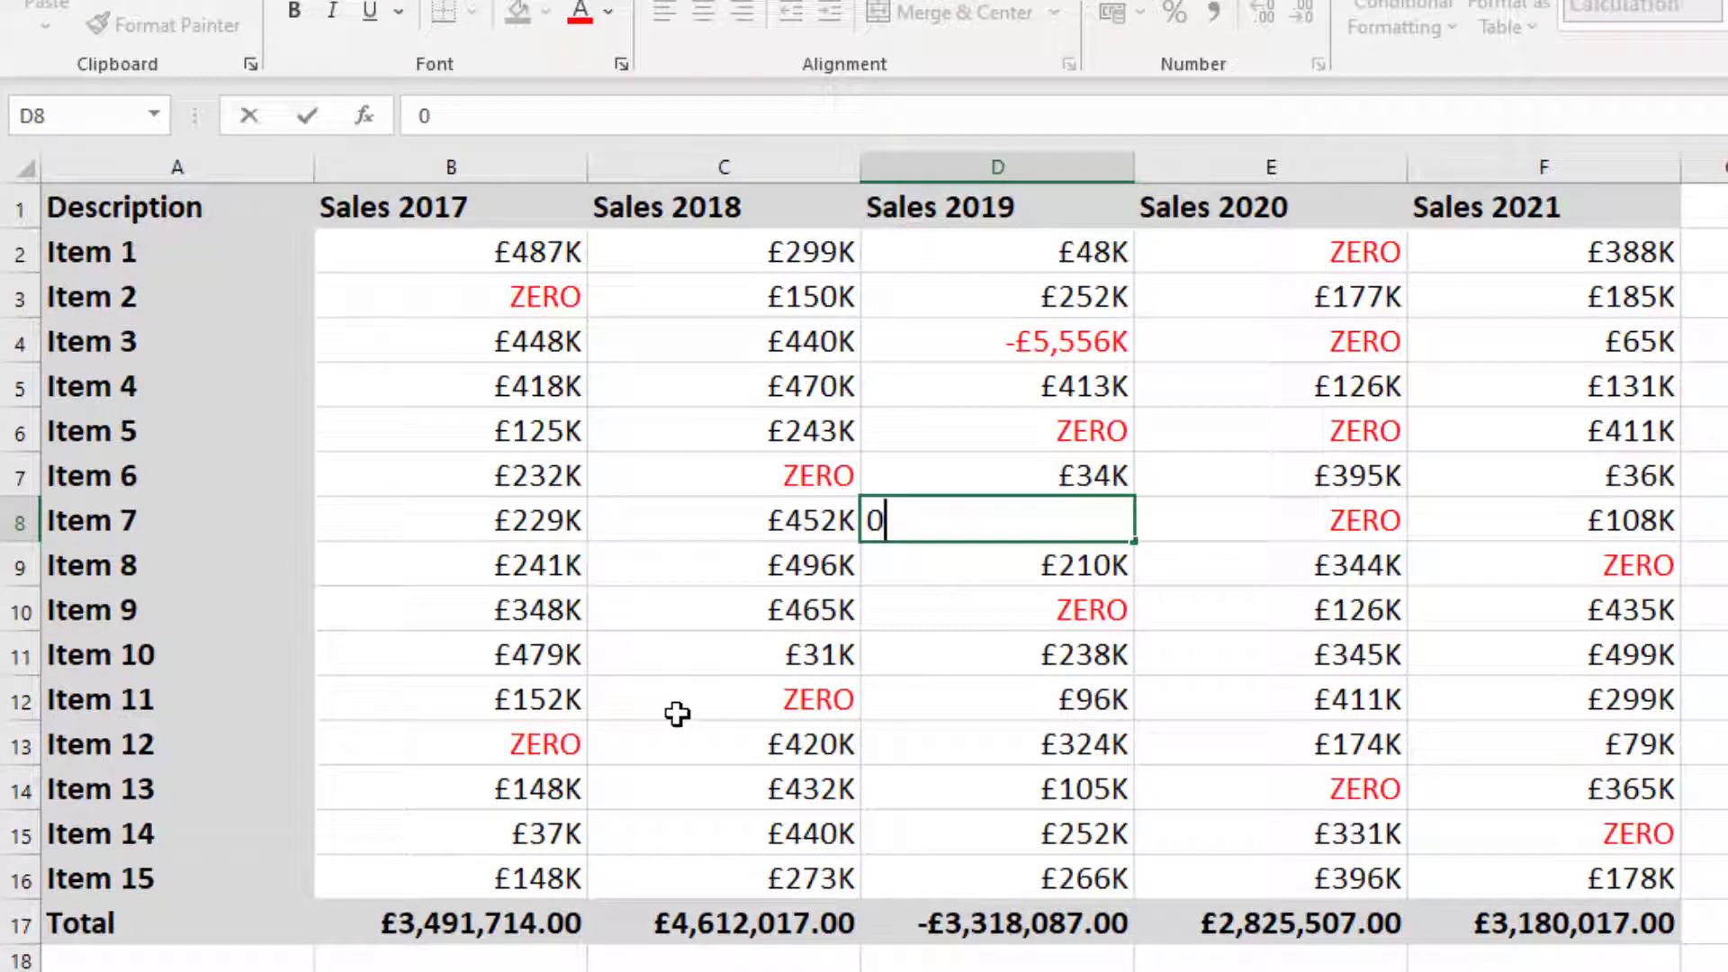
pyautogui.press('Return')
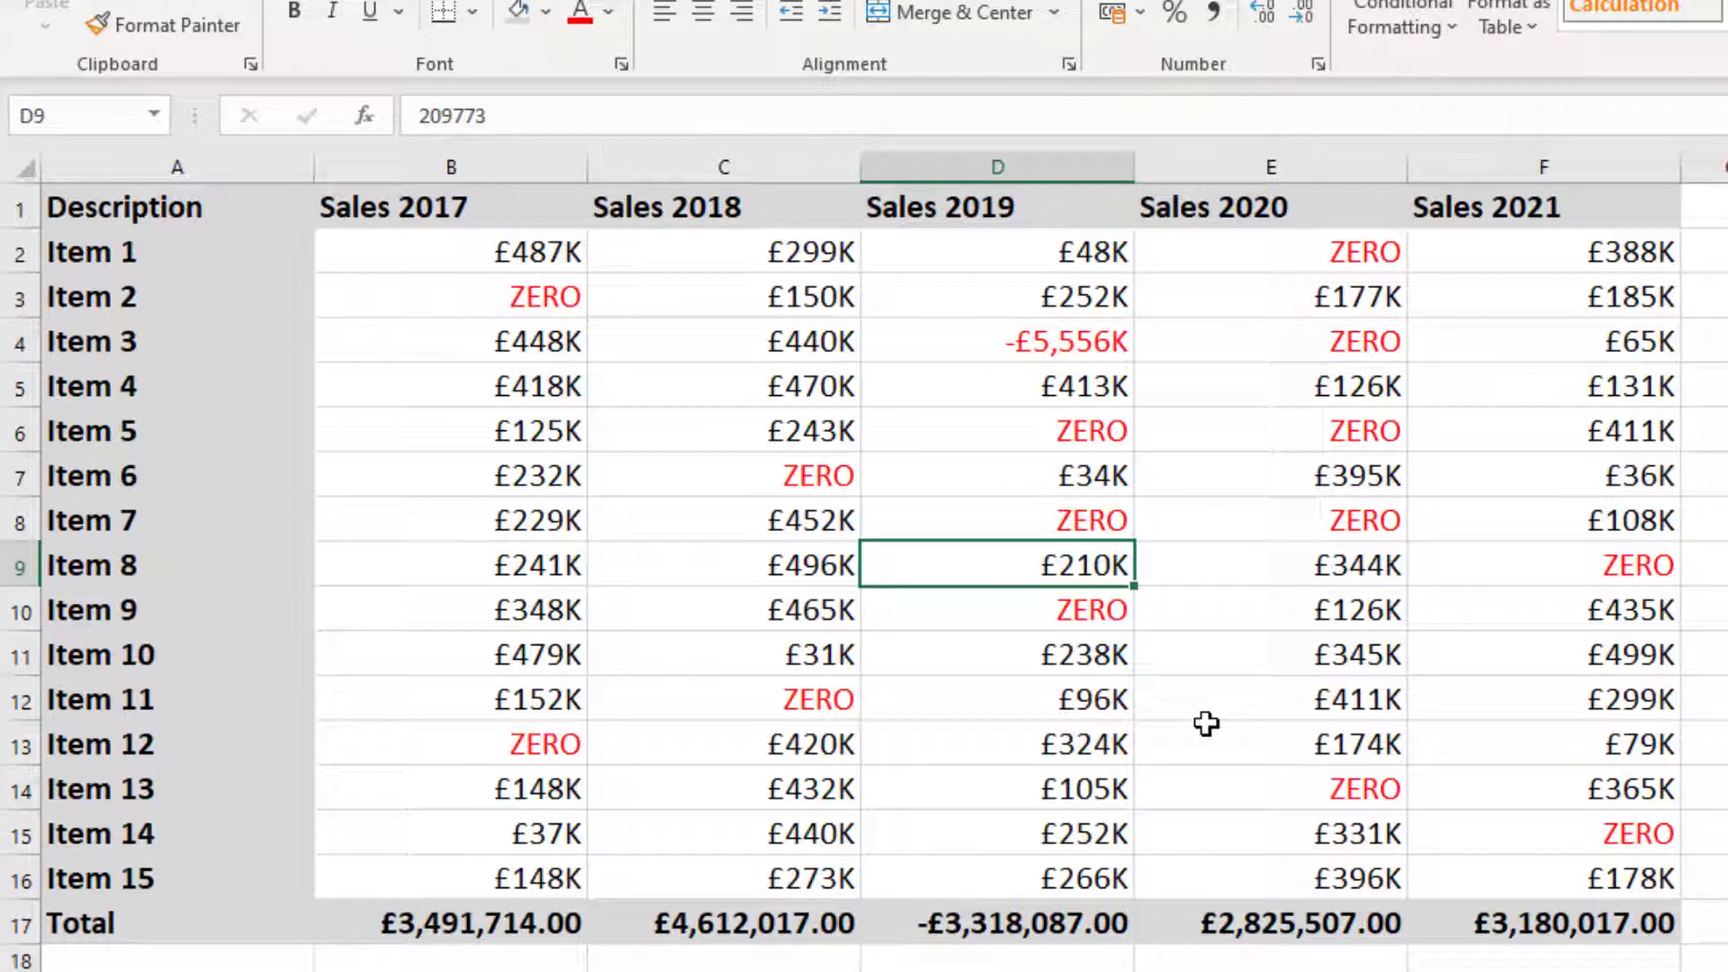